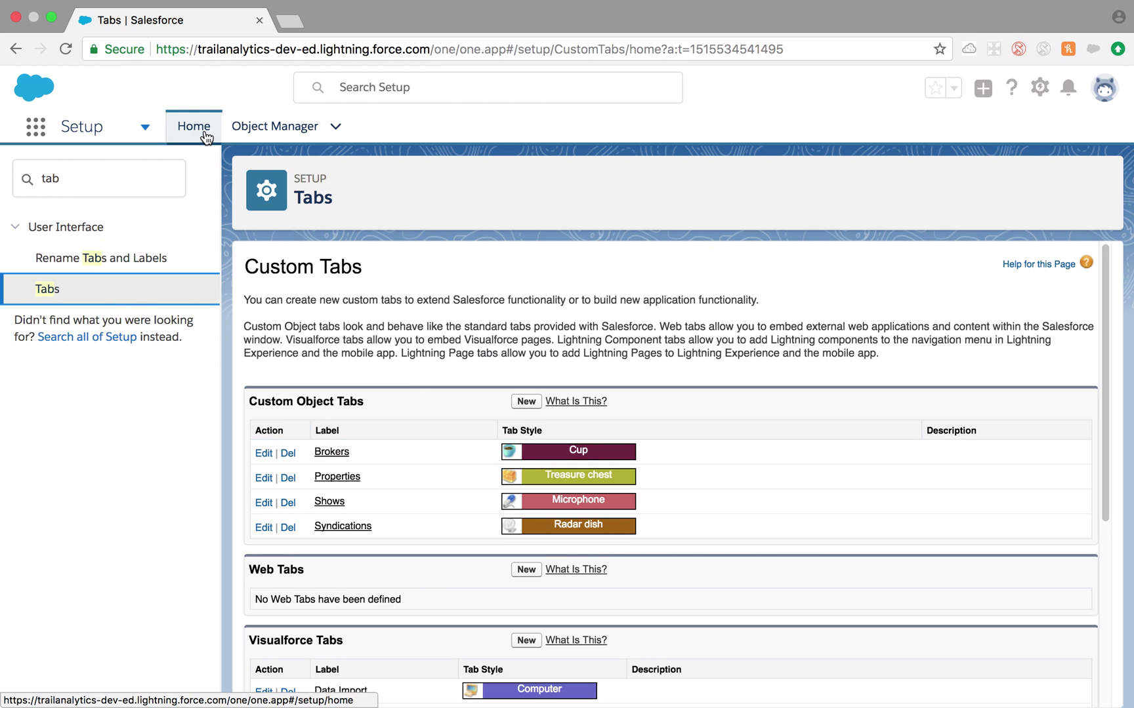
Scroll through the setup results and highlight the Custom Object Tabs heading.
left_click(84, 182)
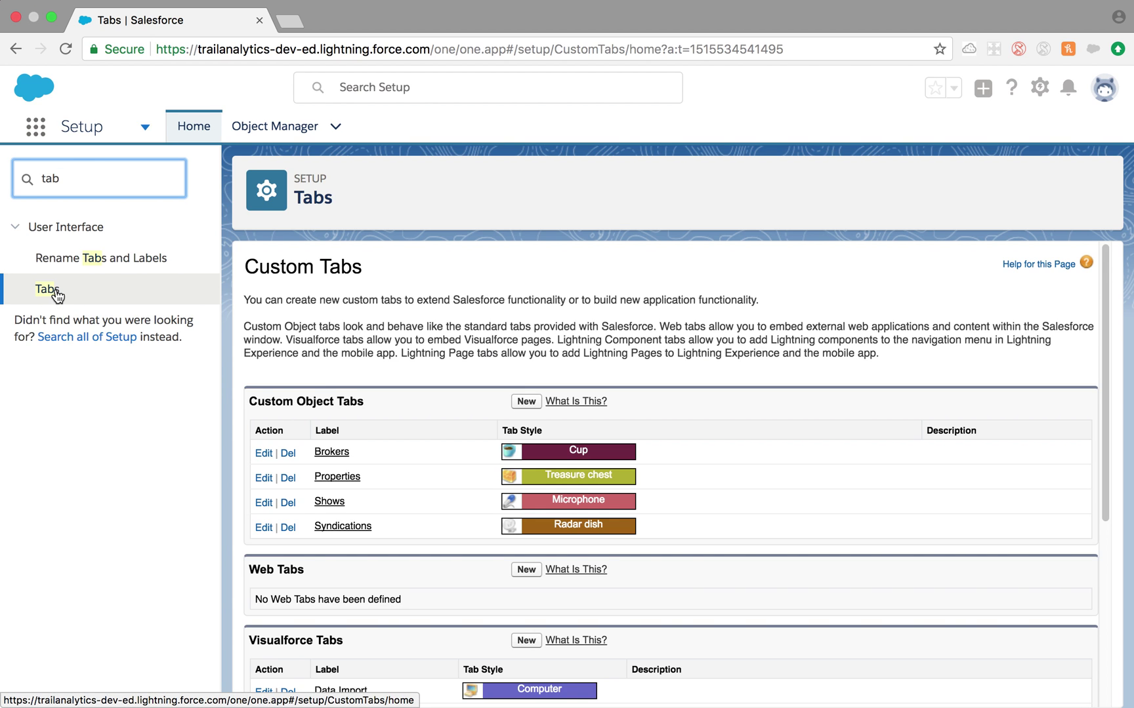
scroll(422, 399, "down", 3)
scroll(404, 389, "down", 1)
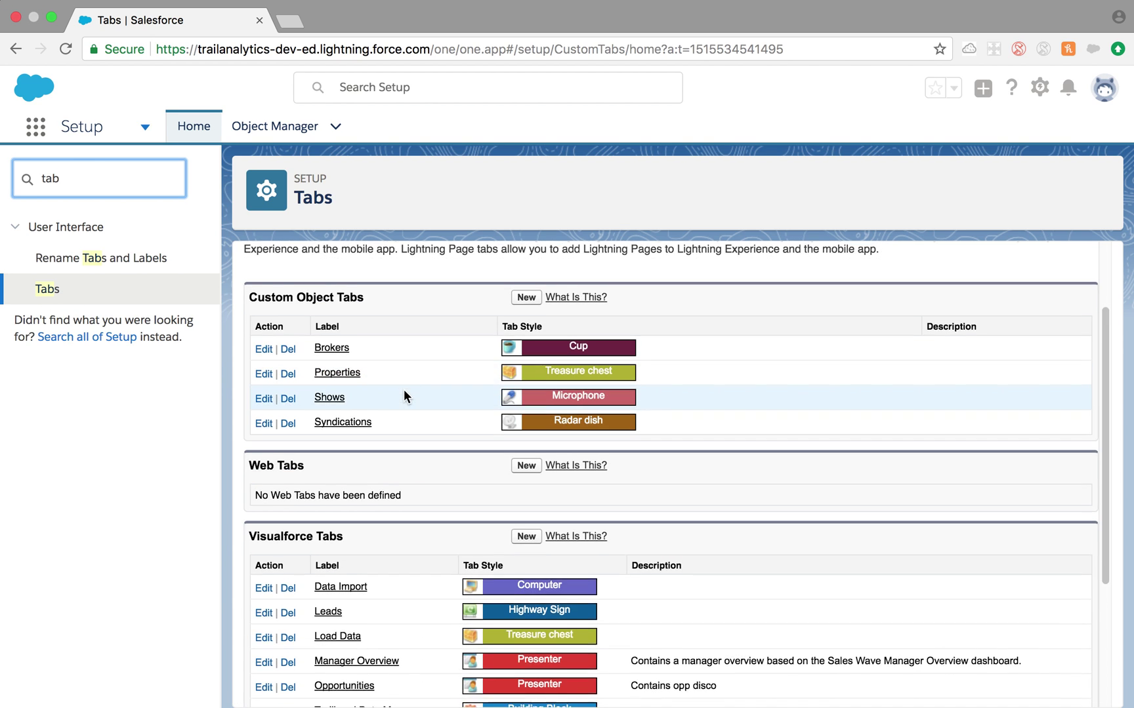
scroll(404, 395, "down", 5)
scroll(404, 394, "up", 9)
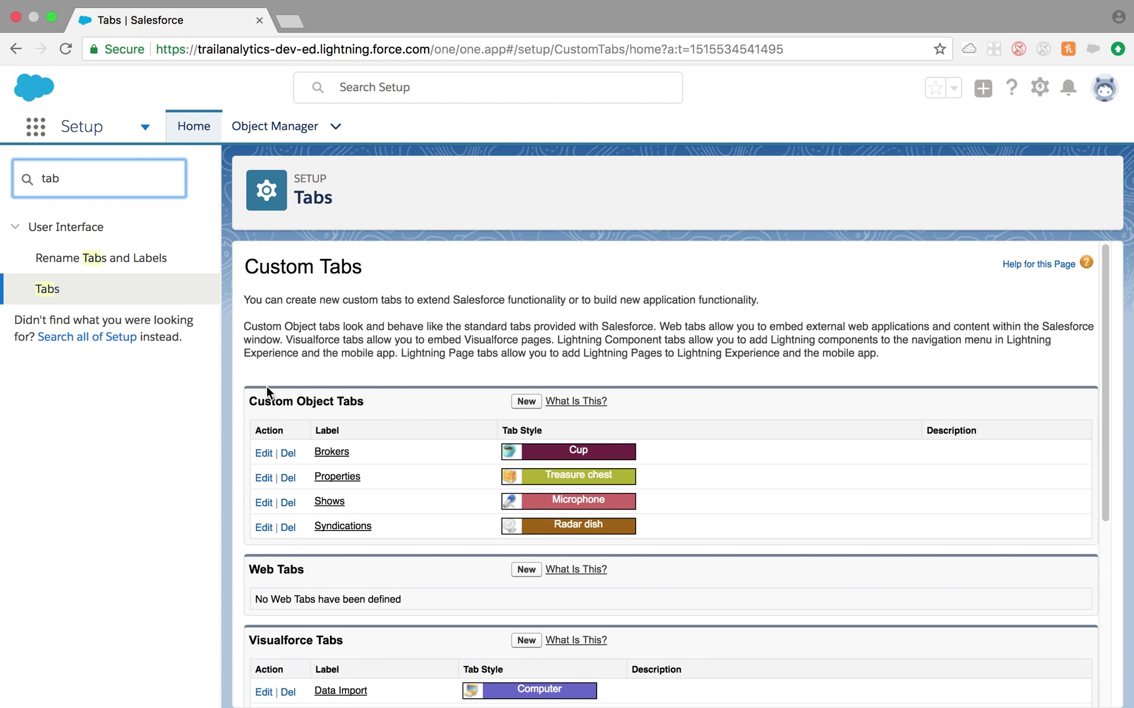
scroll(457, 452, "down", 4)
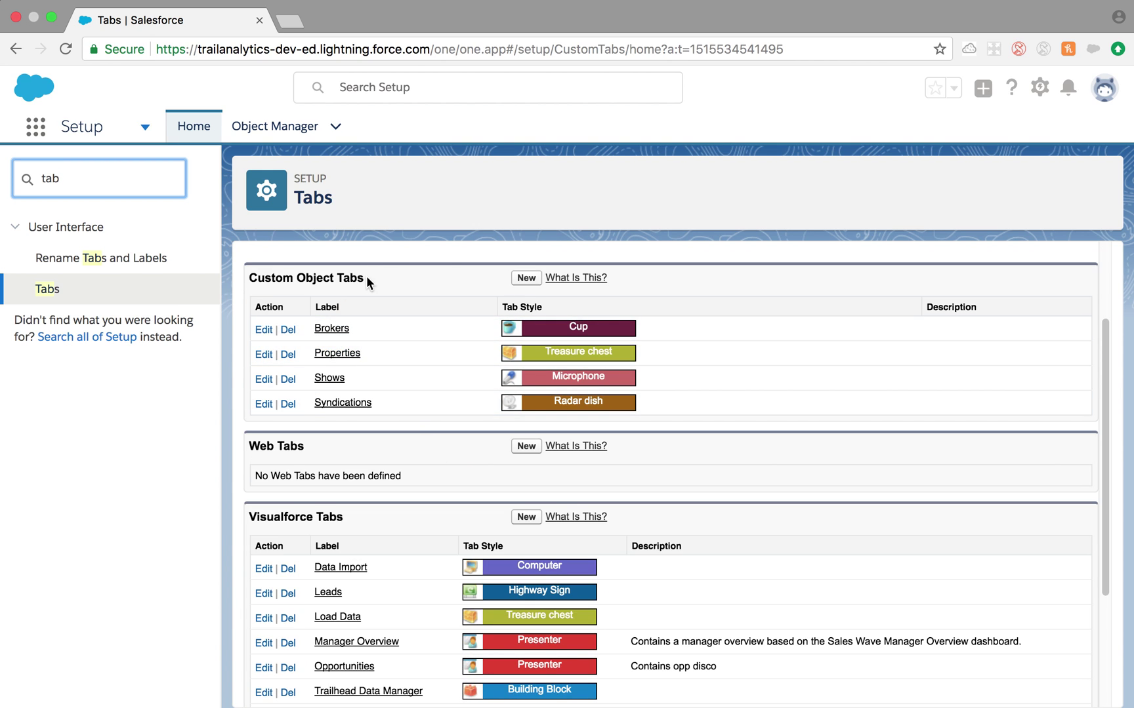
scroll(452, 479, "down", 1)
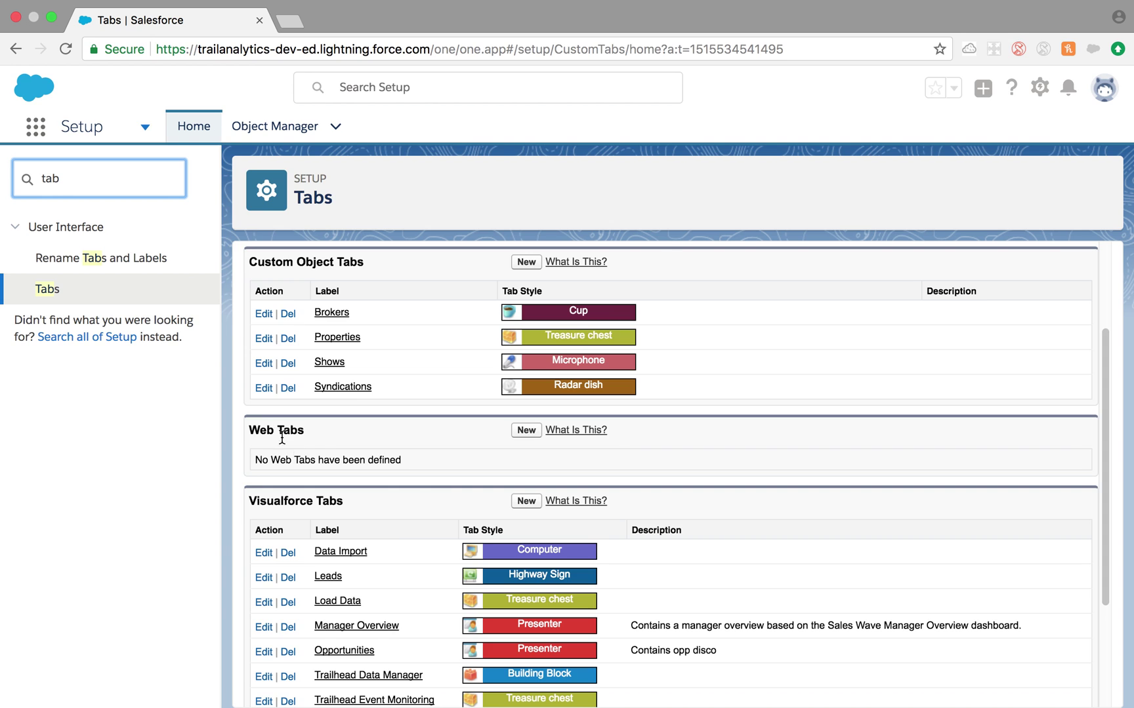
scroll(414, 531, "down", 5)
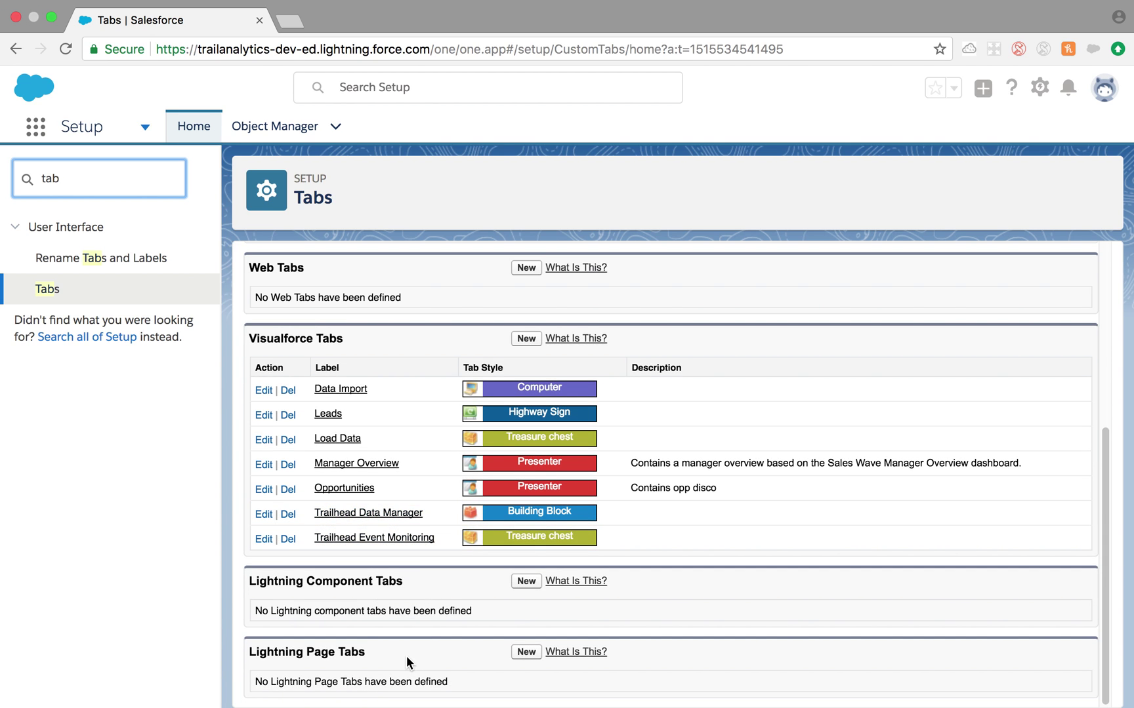
scroll(561, 397, "up", 4)
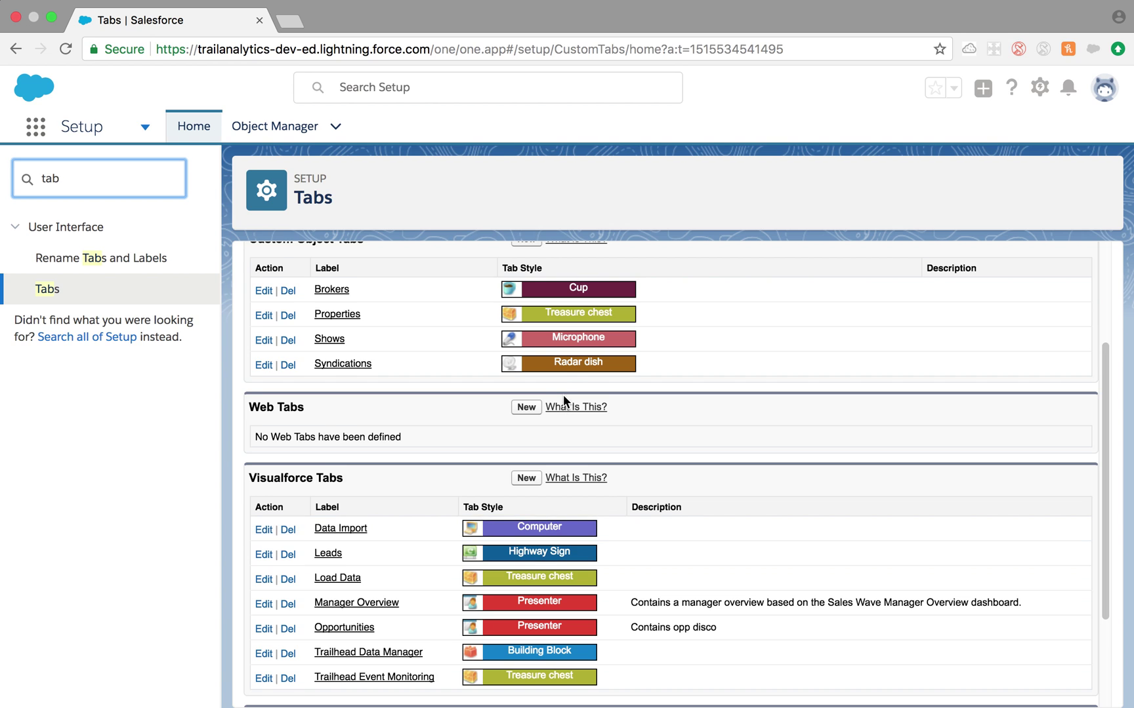
scroll(559, 364, "up", 4)
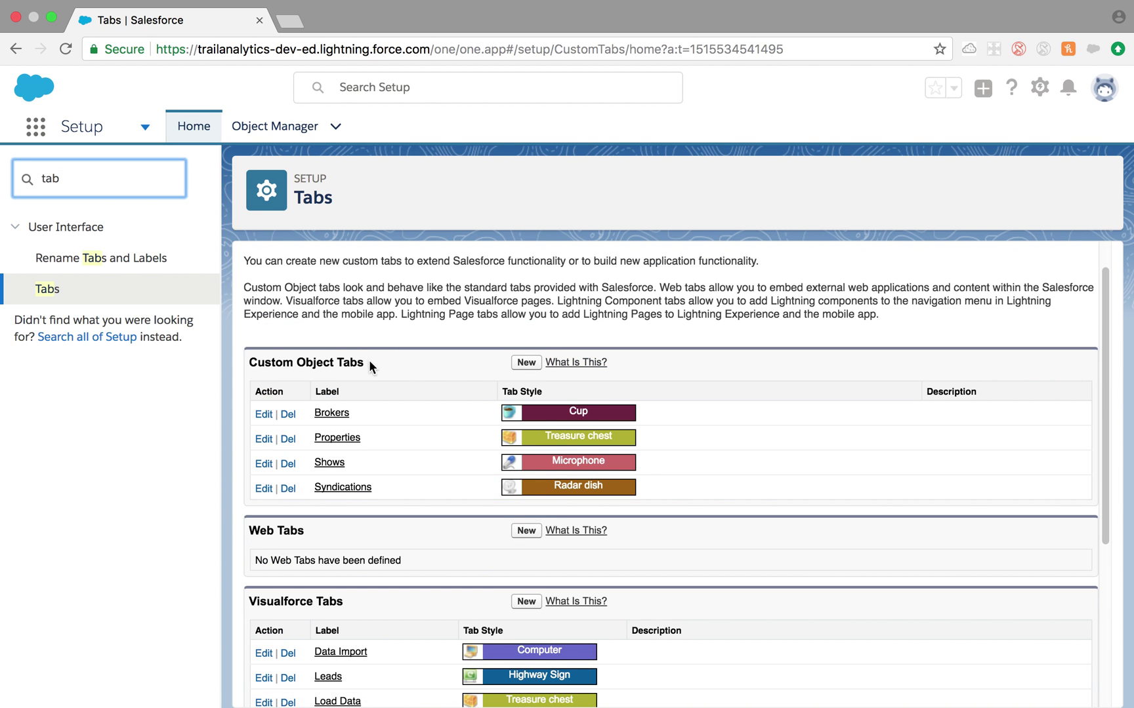
left_click_drag(369, 360, 248, 362)
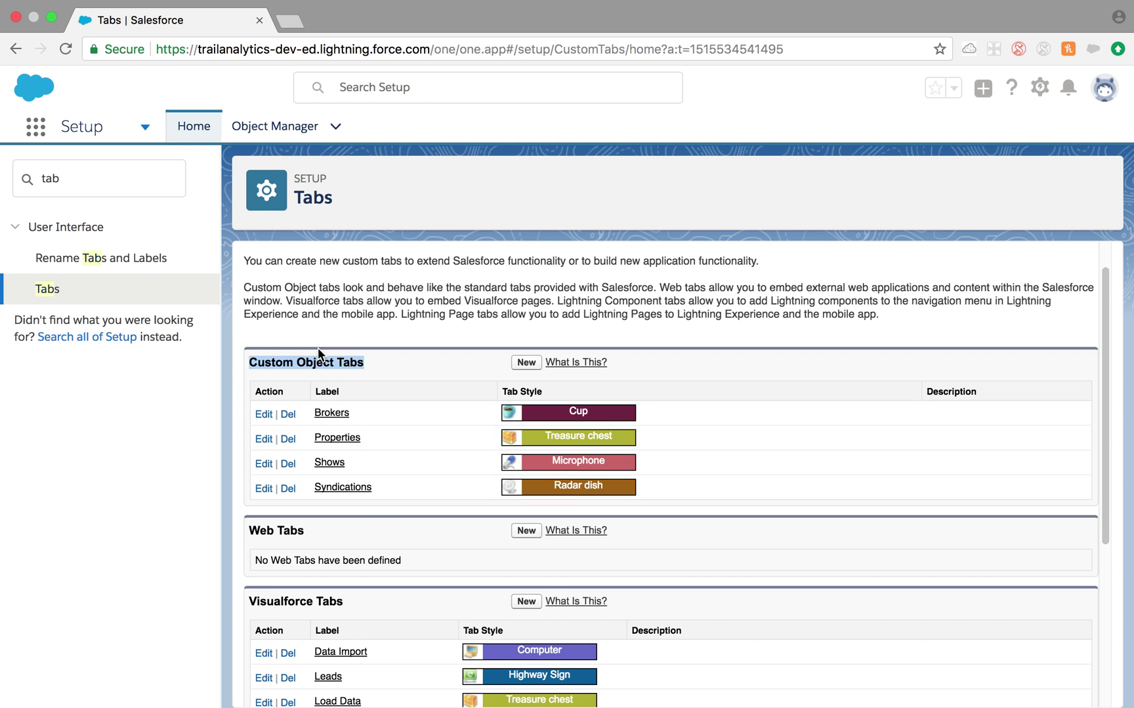
Look over a New Custom Object form from Object Manager without saving, then go back to Setup Home.
left_click(278, 136)
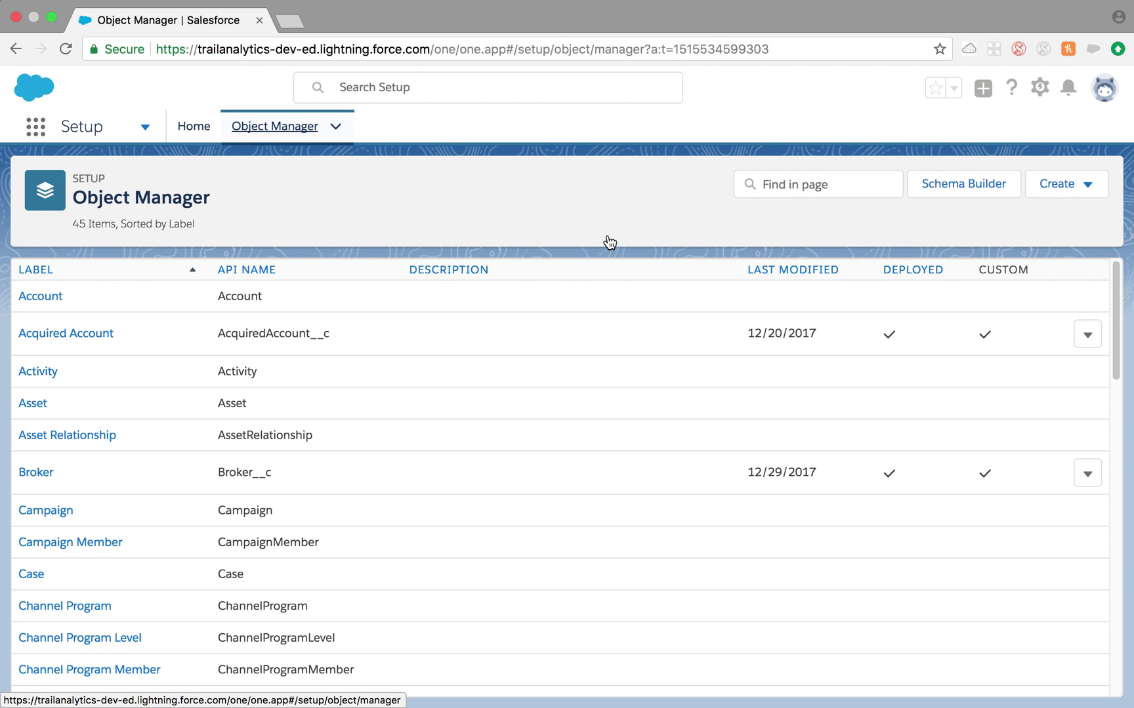
left_click(1038, 195)
left_click(1031, 237)
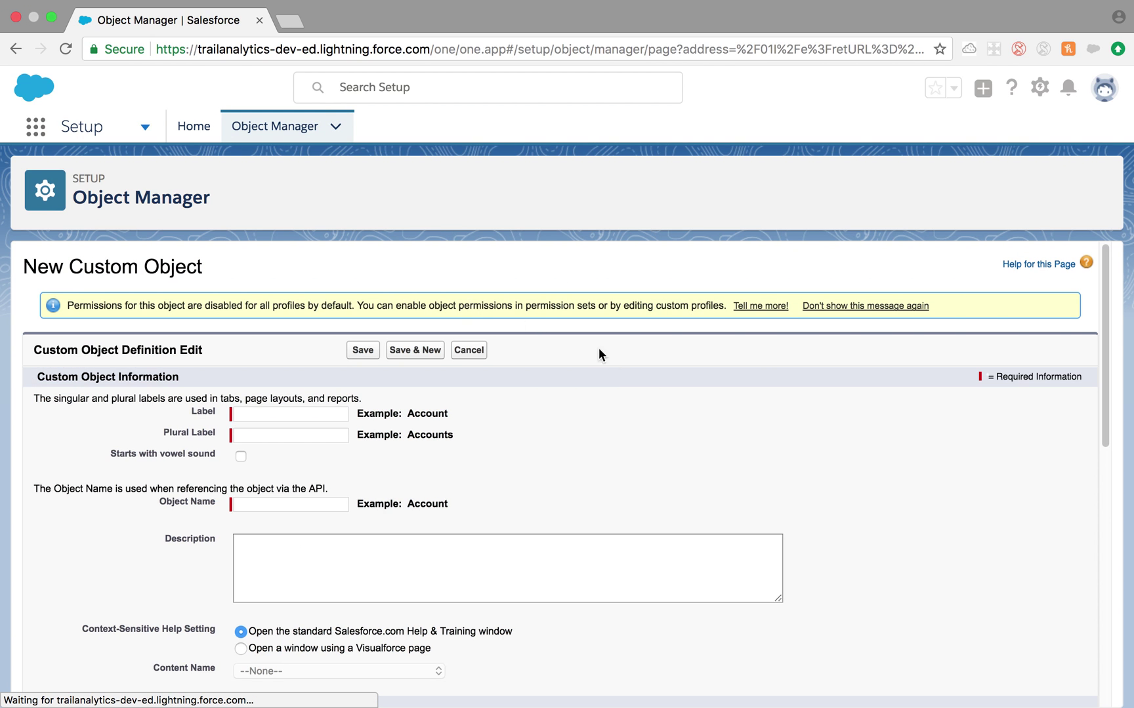
scroll(470, 467, "down", 3)
scroll(470, 468, "down", 6)
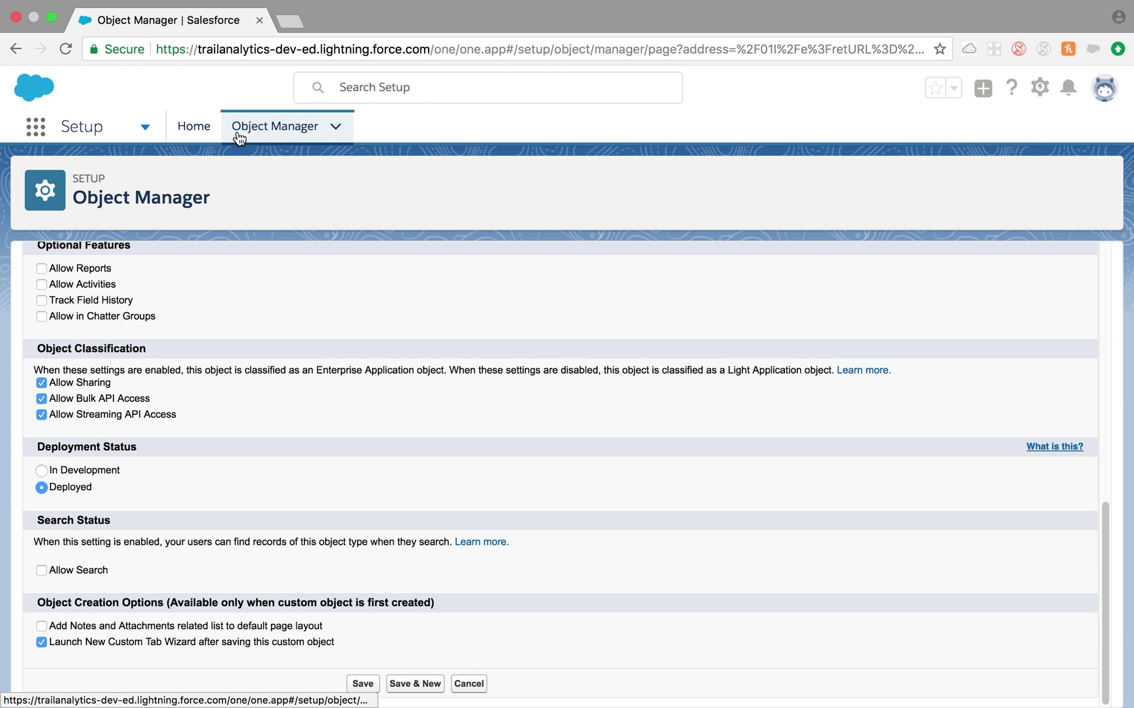
left_click(205, 140)
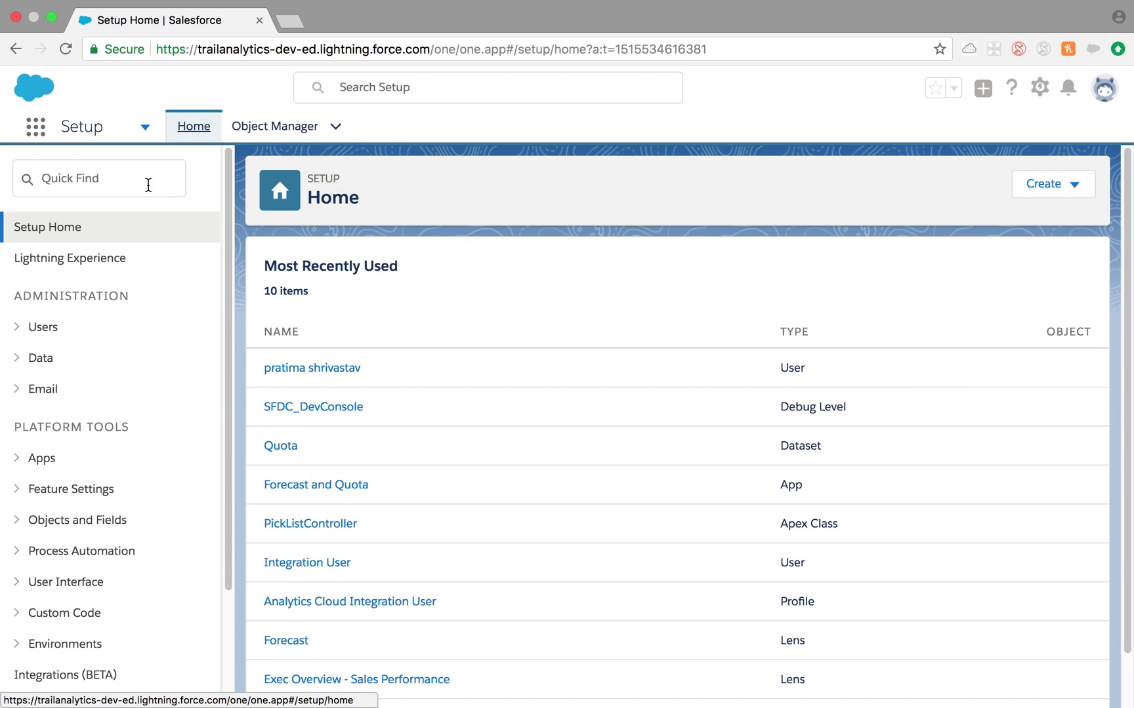
left_click(105, 181)
Filter Quick Find by 'tab', open Tabs, and start a new custom object tab.
type("tab")
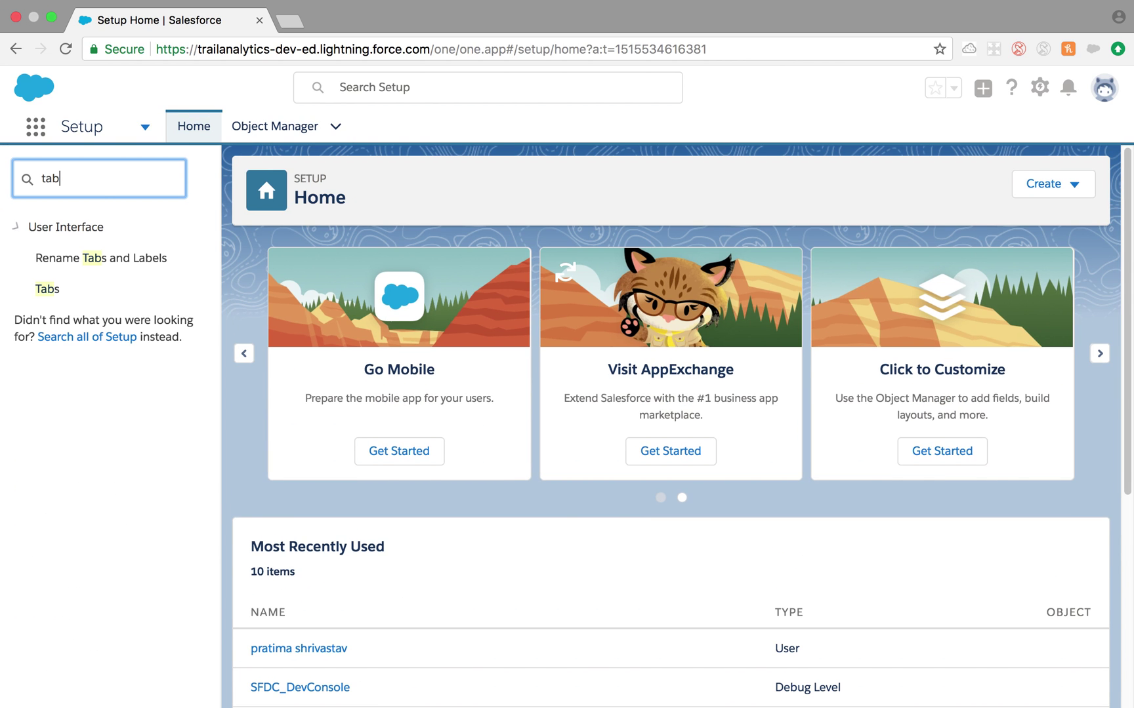
left_click(58, 290)
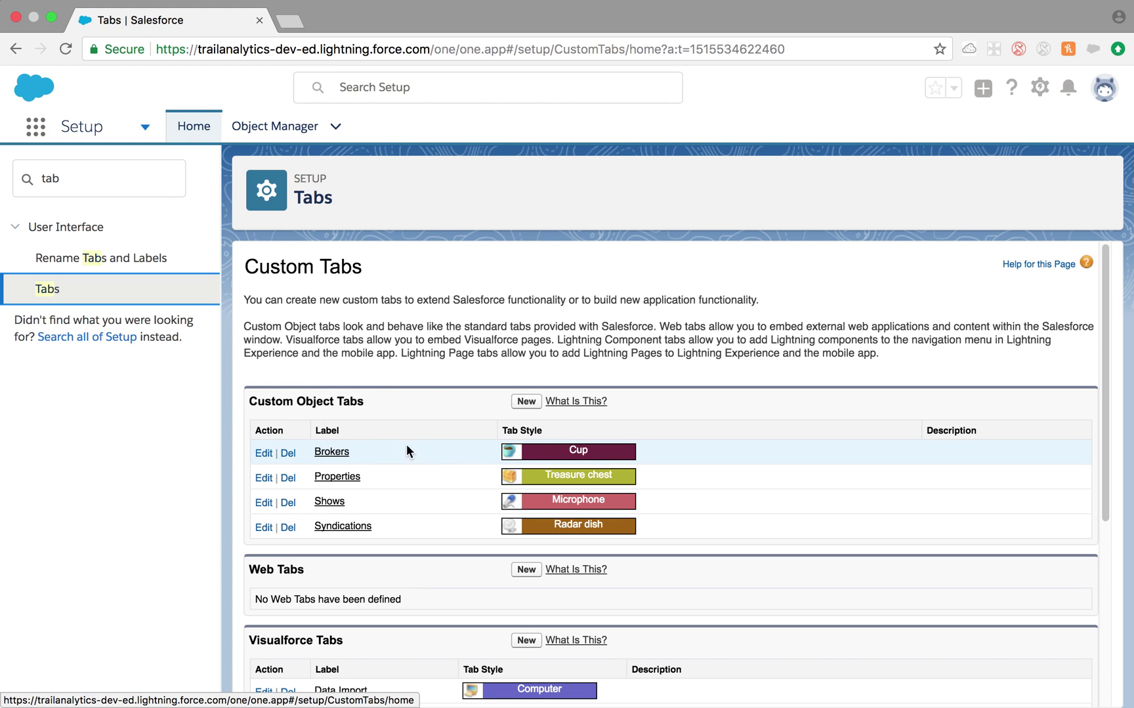
left_click(526, 397)
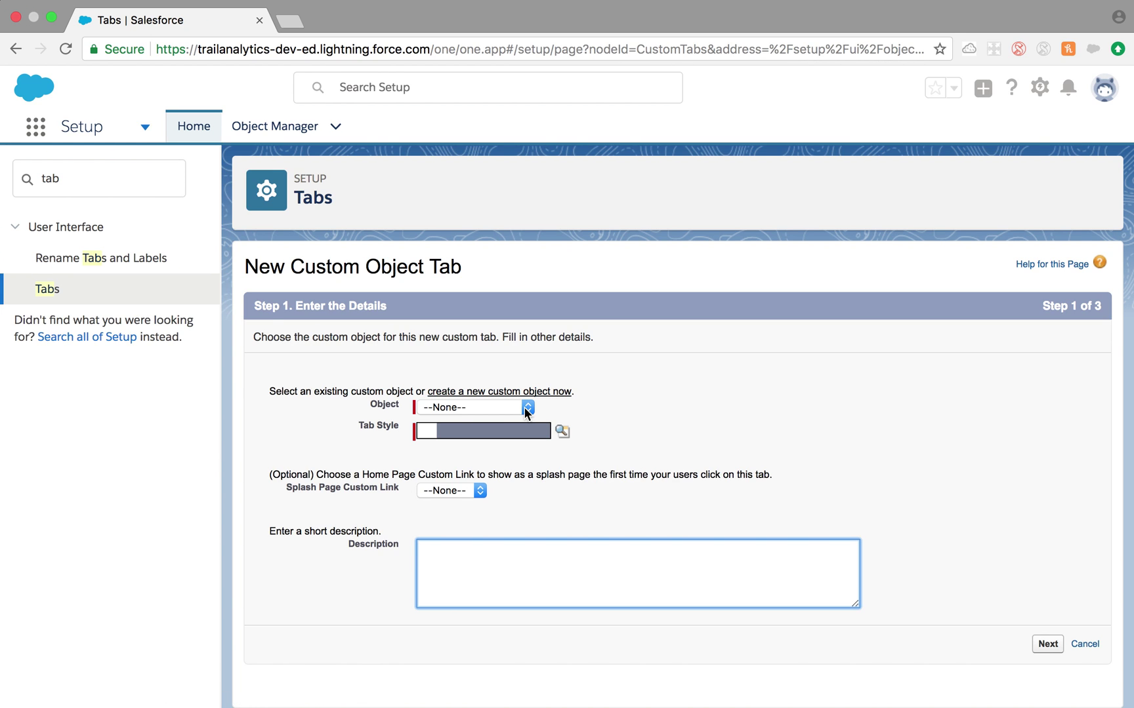
Set the tab's object to LeadAssociation with the Boat style and advance to Step 2.
left_click(525, 408)
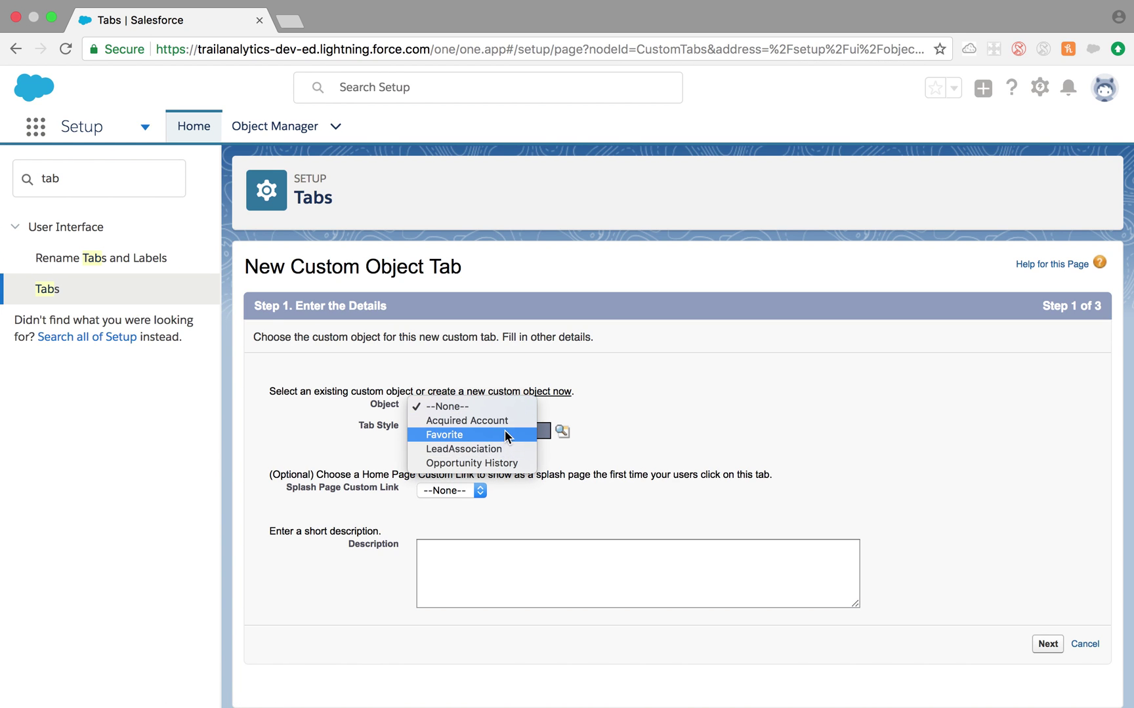
left_click(505, 463)
left_click(482, 407)
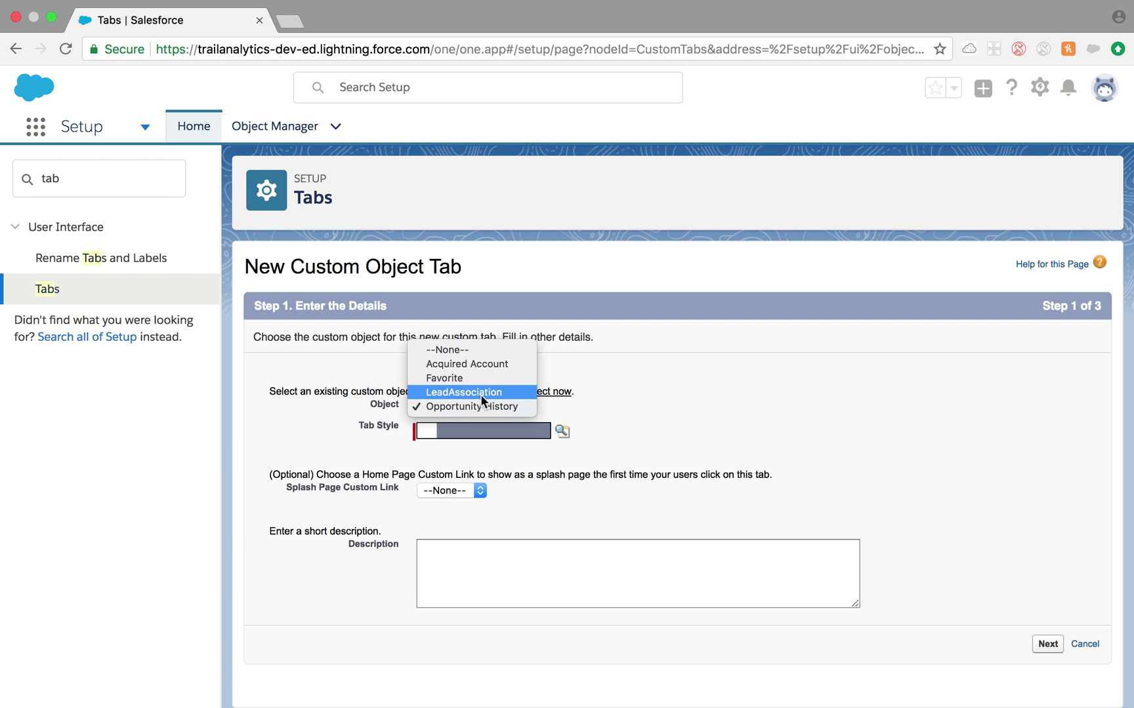
left_click(479, 391)
left_click(562, 434)
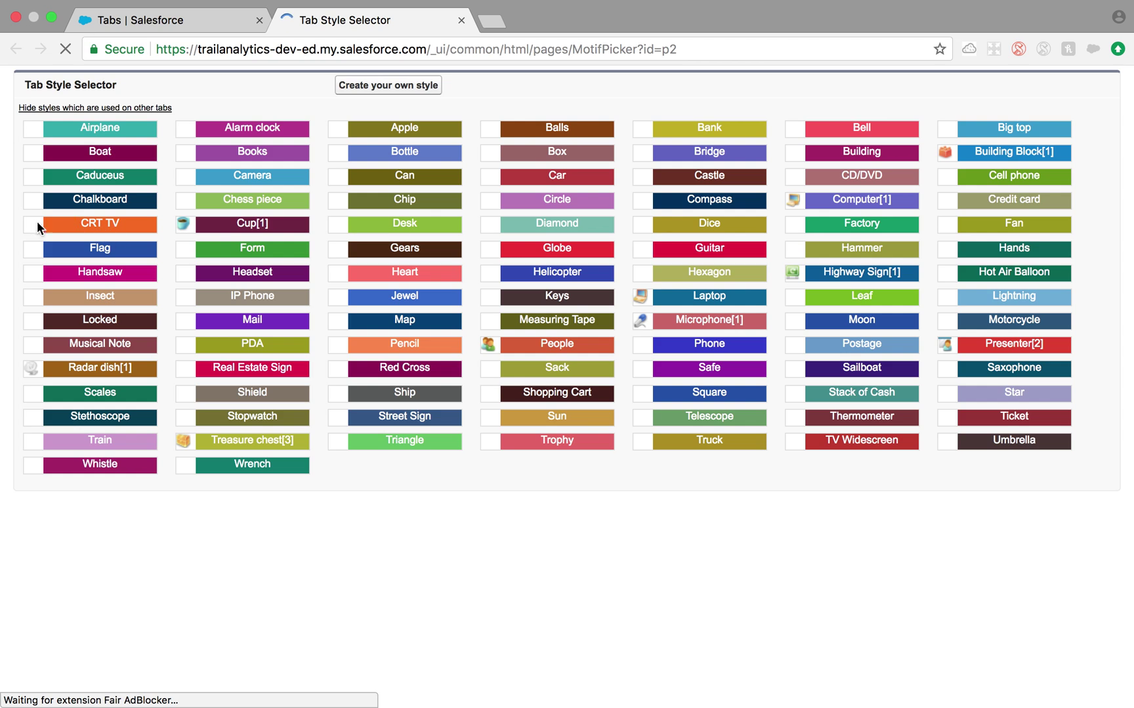
left_click(96, 157)
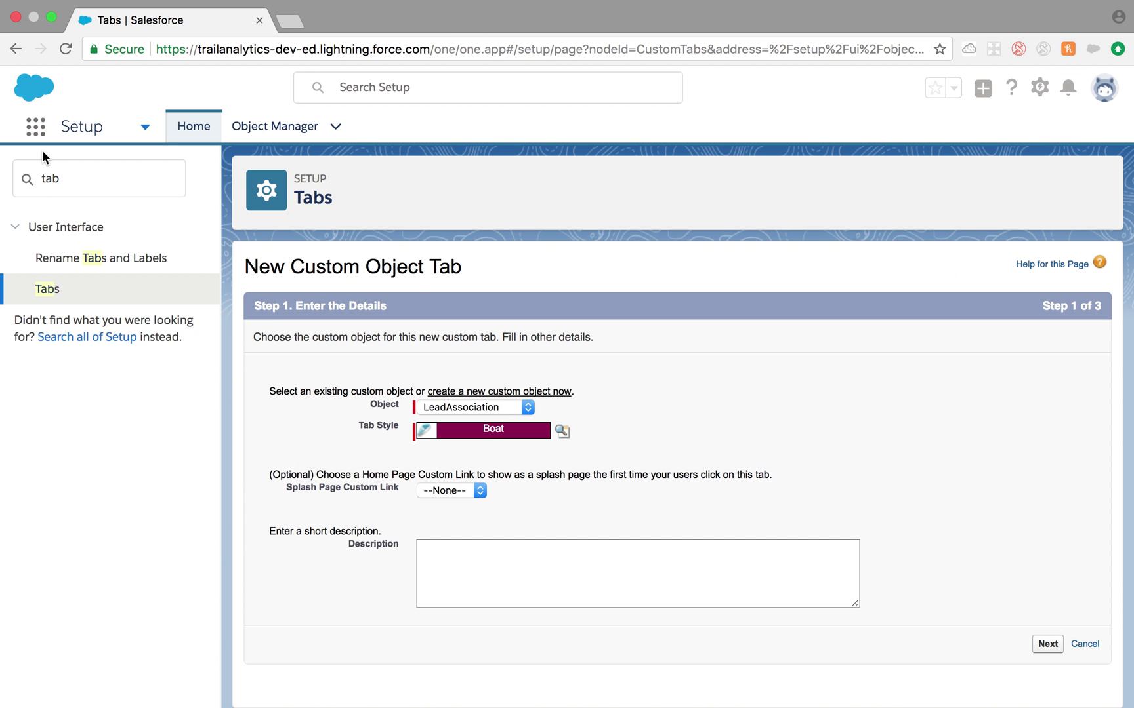
left_click(1049, 647)
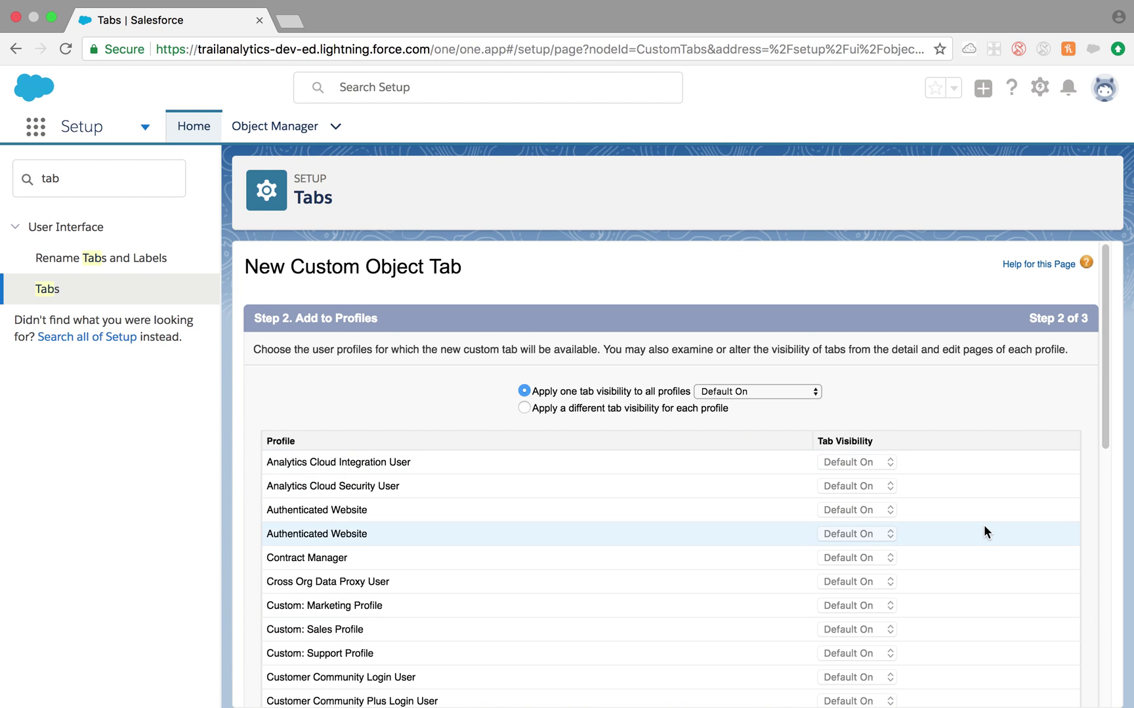
Keep one Default On visibility for all profiles and advance to Step 3.
scroll(986, 531, "down", 1)
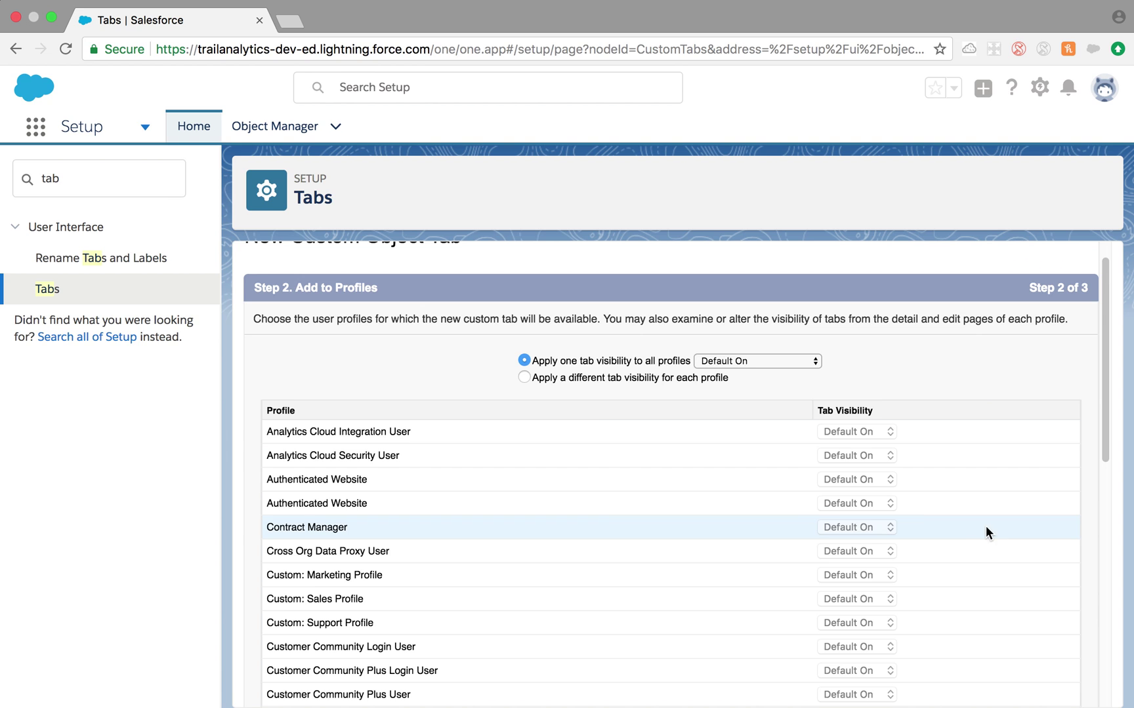
scroll(1003, 492, "down", 10)
scroll(995, 500, "down", 1)
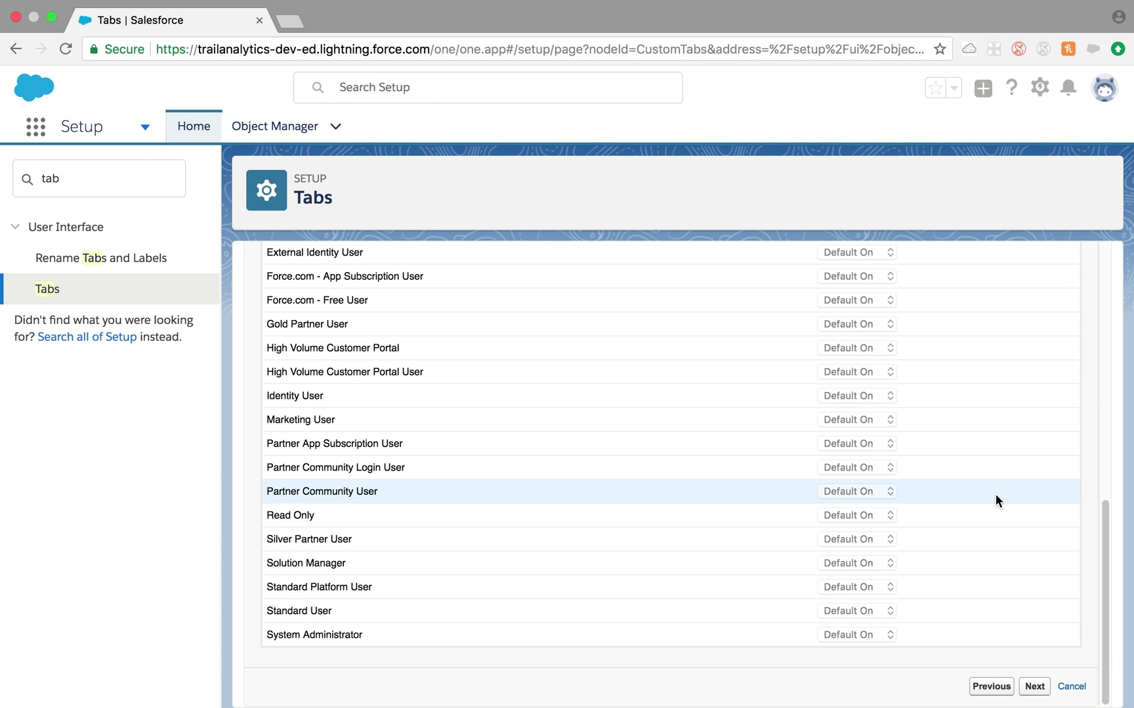
scroll(832, 521, "up", 10)
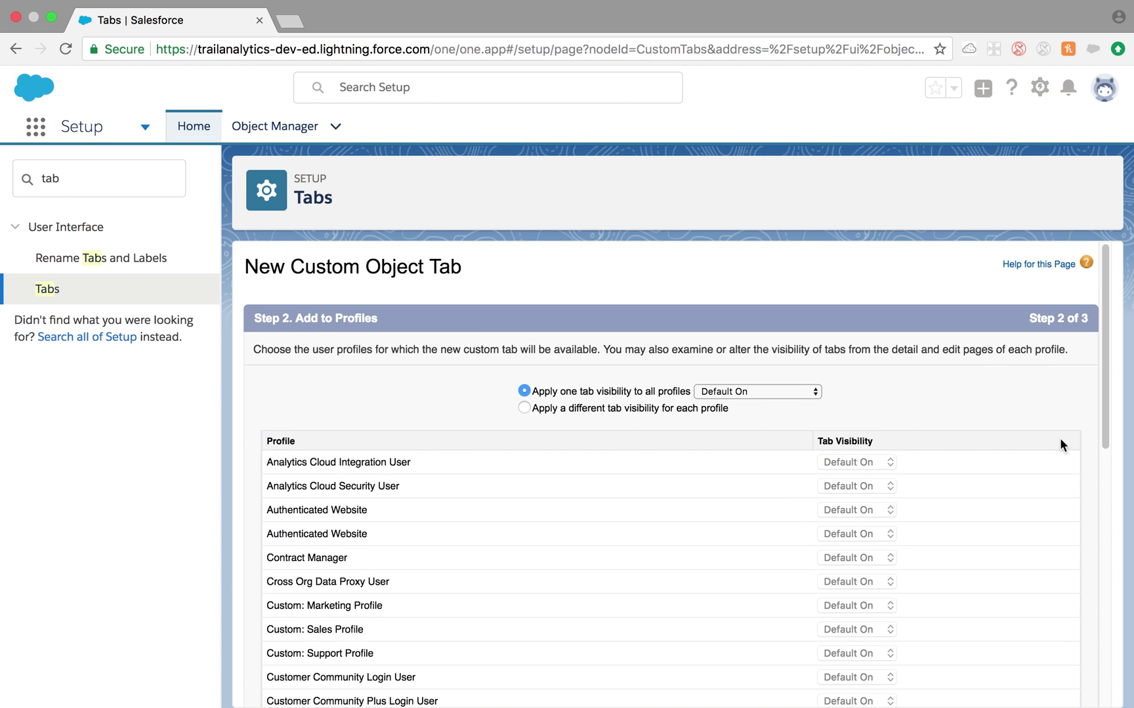
scroll(988, 478, "down", 8)
scroll(992, 480, "up", 3)
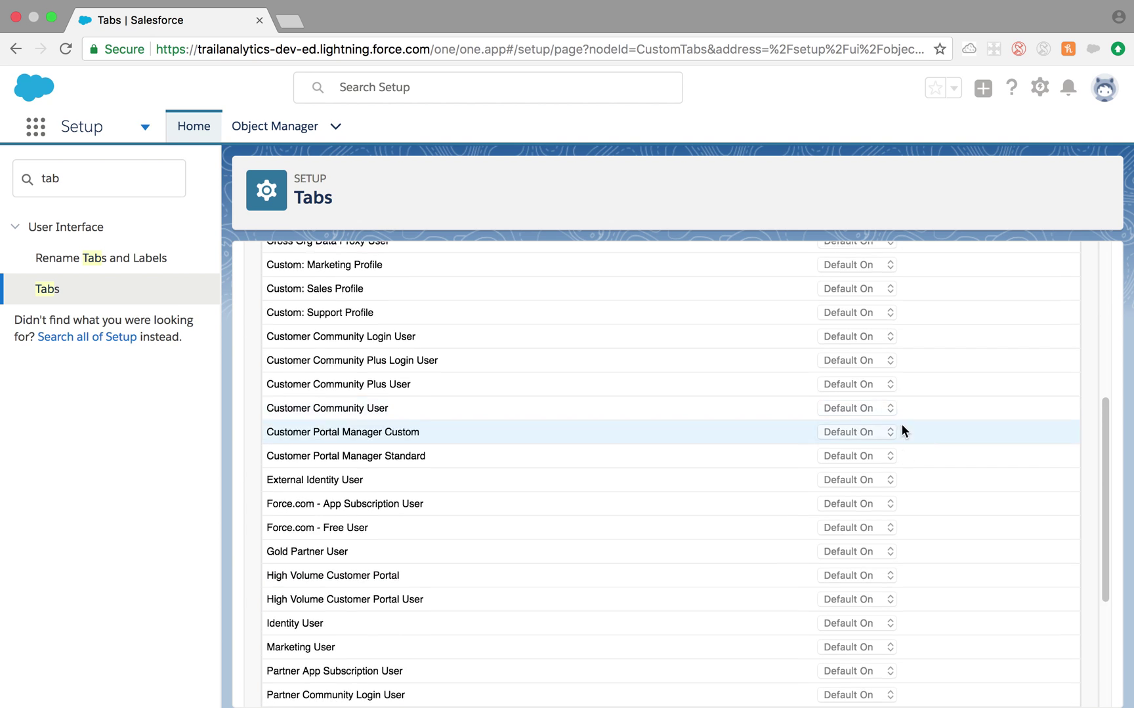
scroll(601, 436, "up", 5)
left_click(524, 391)
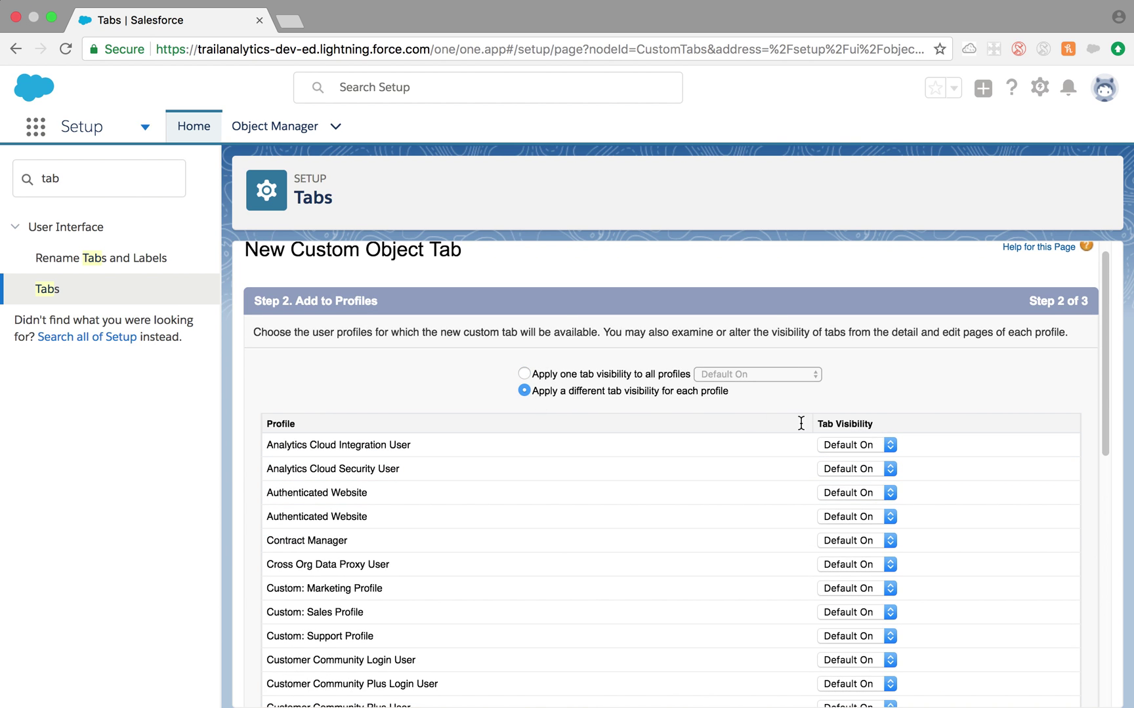
left_click(524, 374)
scroll(891, 511, "down", 8)
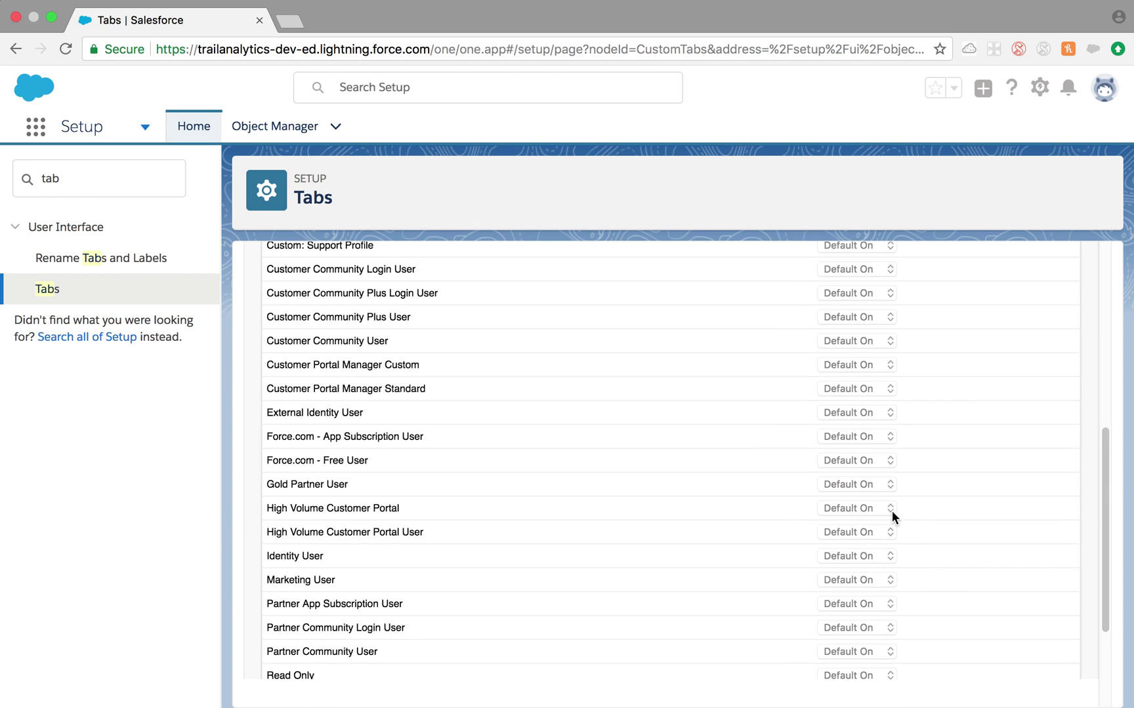
left_click(1035, 692)
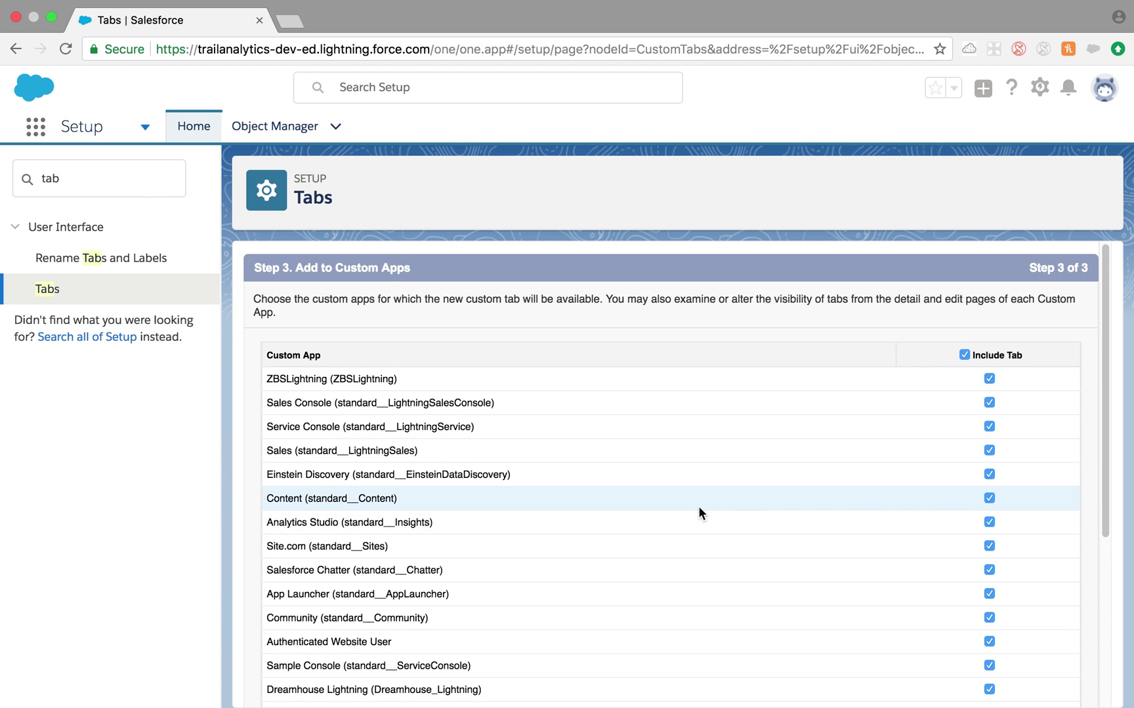
Clear Include Tab for all apps, check only Sales (standard__LightningSales), and save the tab.
scroll(698, 506, "down", 2)
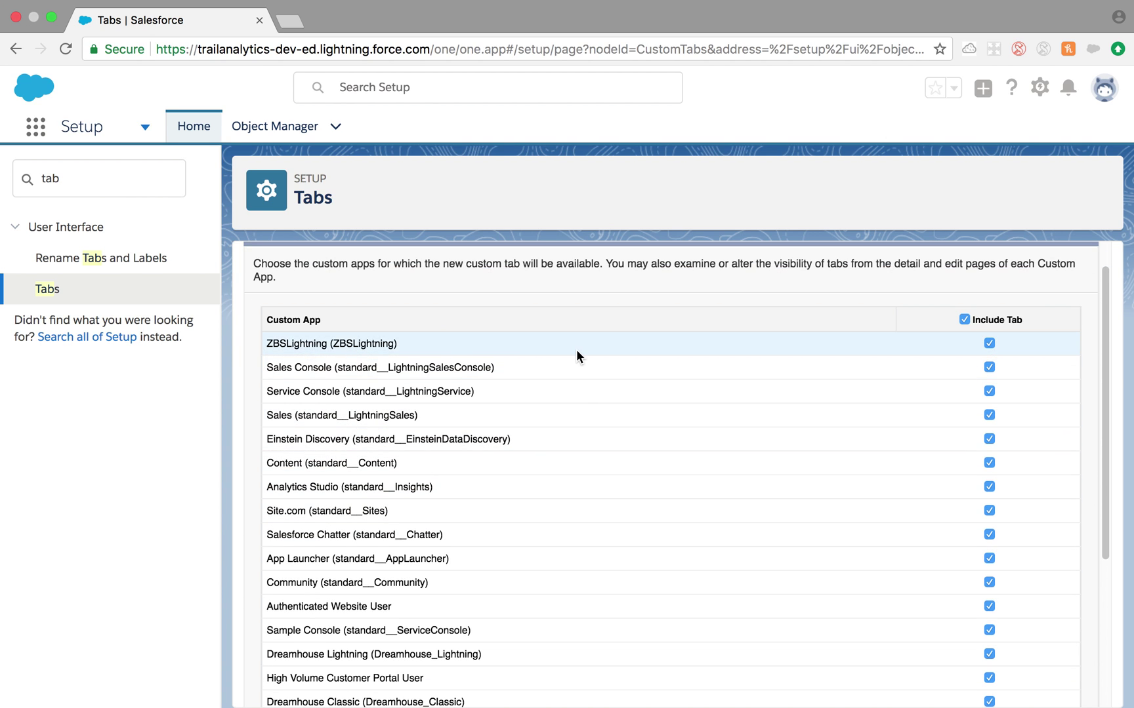
scroll(602, 453, "down", 5)
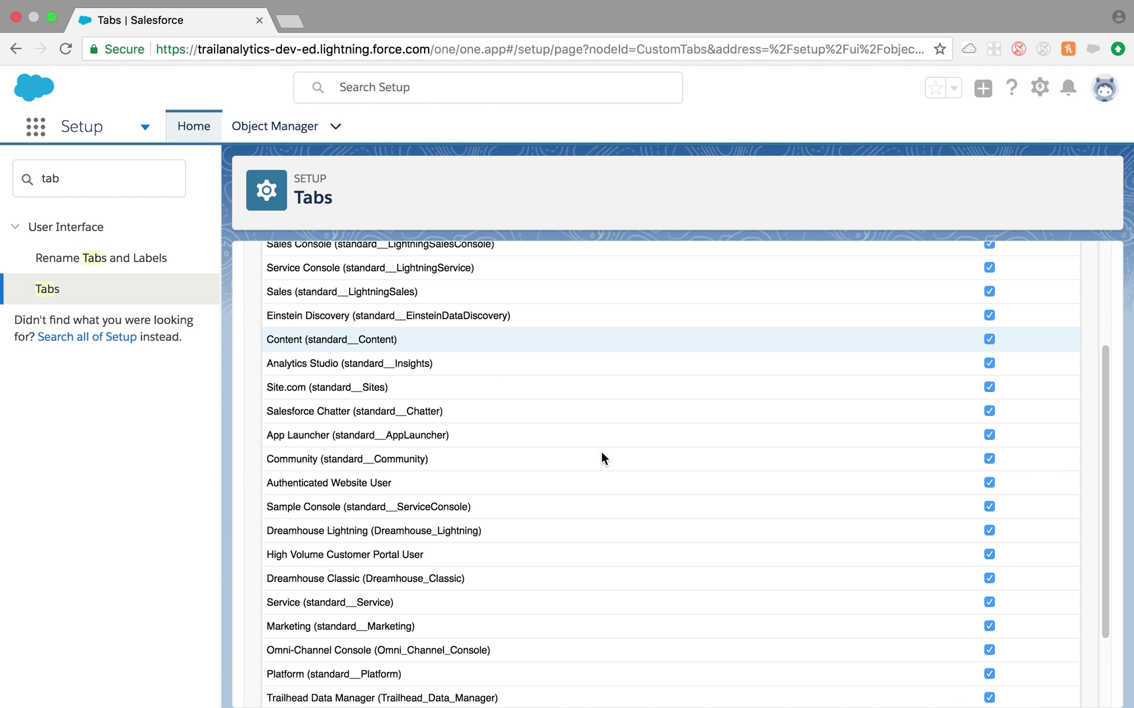
scroll(328, 452, "down", 1)
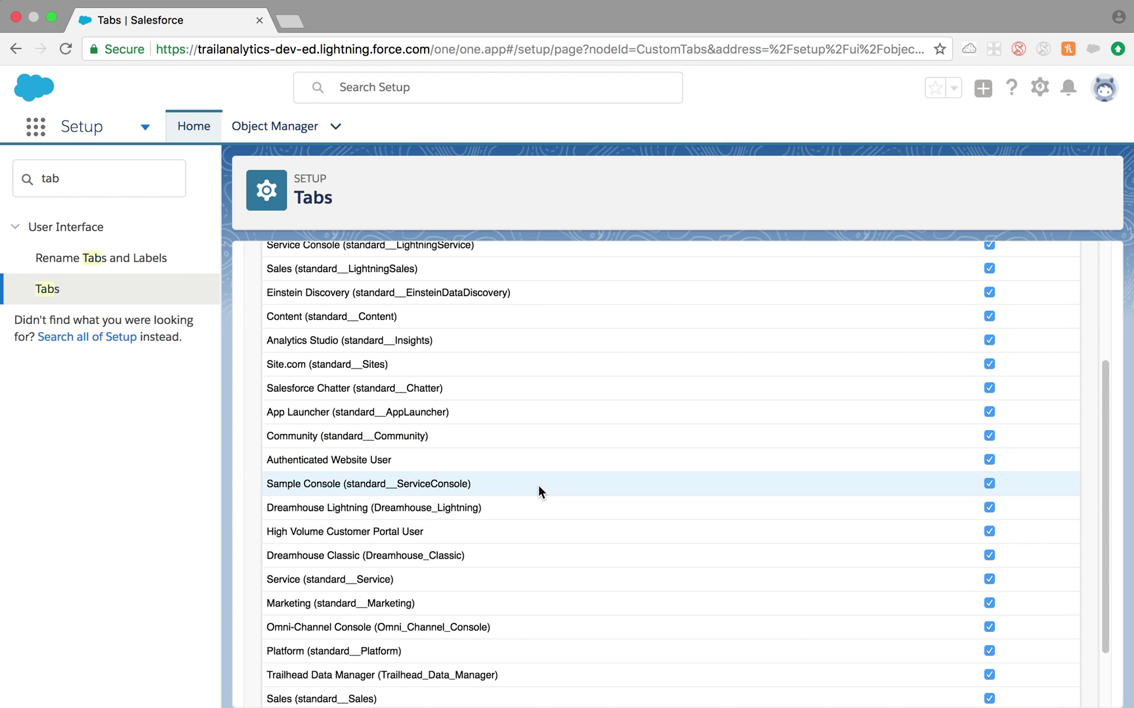
scroll(538, 484, "down", 3)
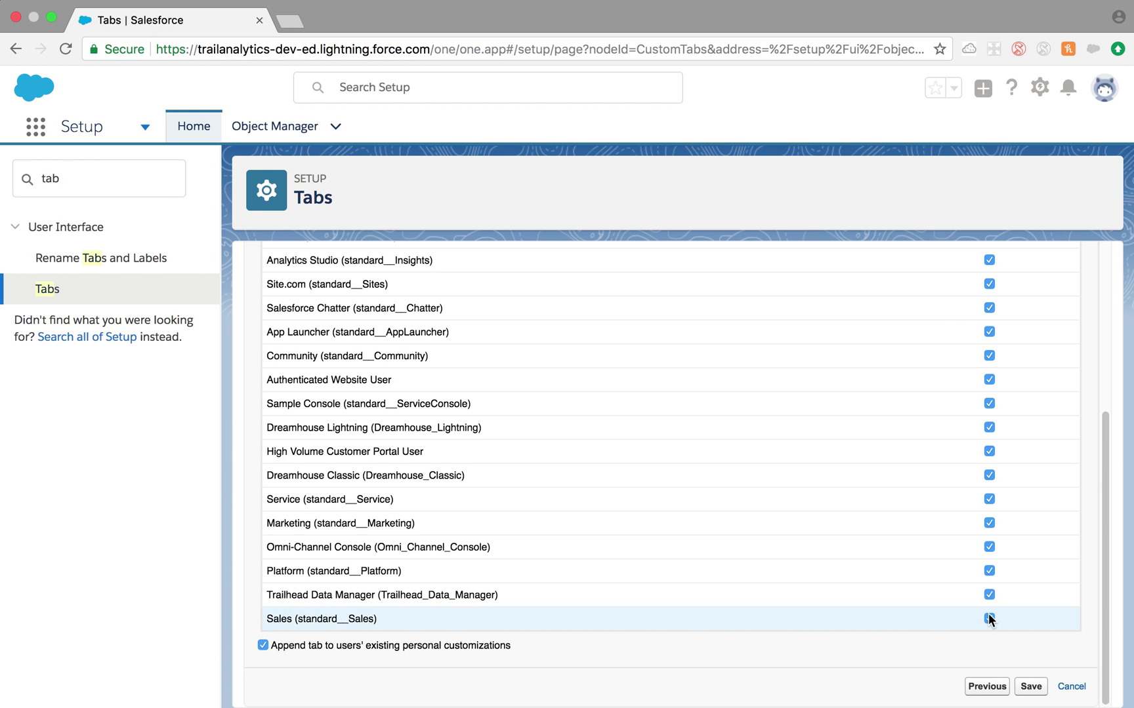
scroll(941, 584, "up", 2)
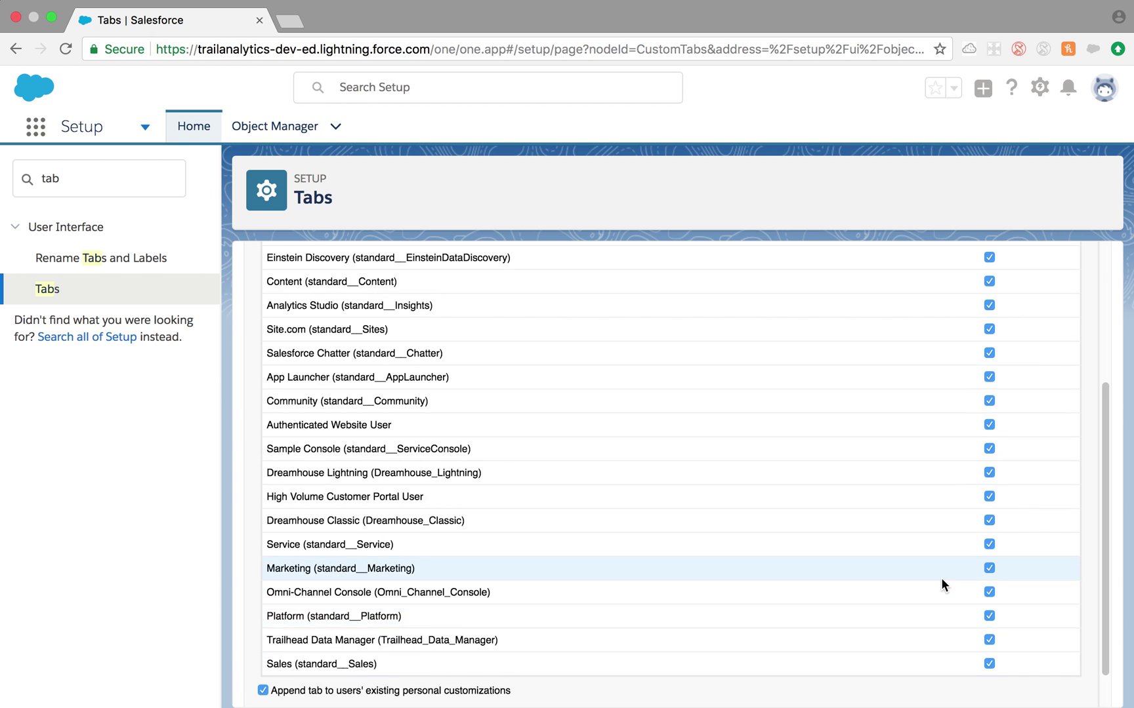
scroll(941, 578, "up", 5)
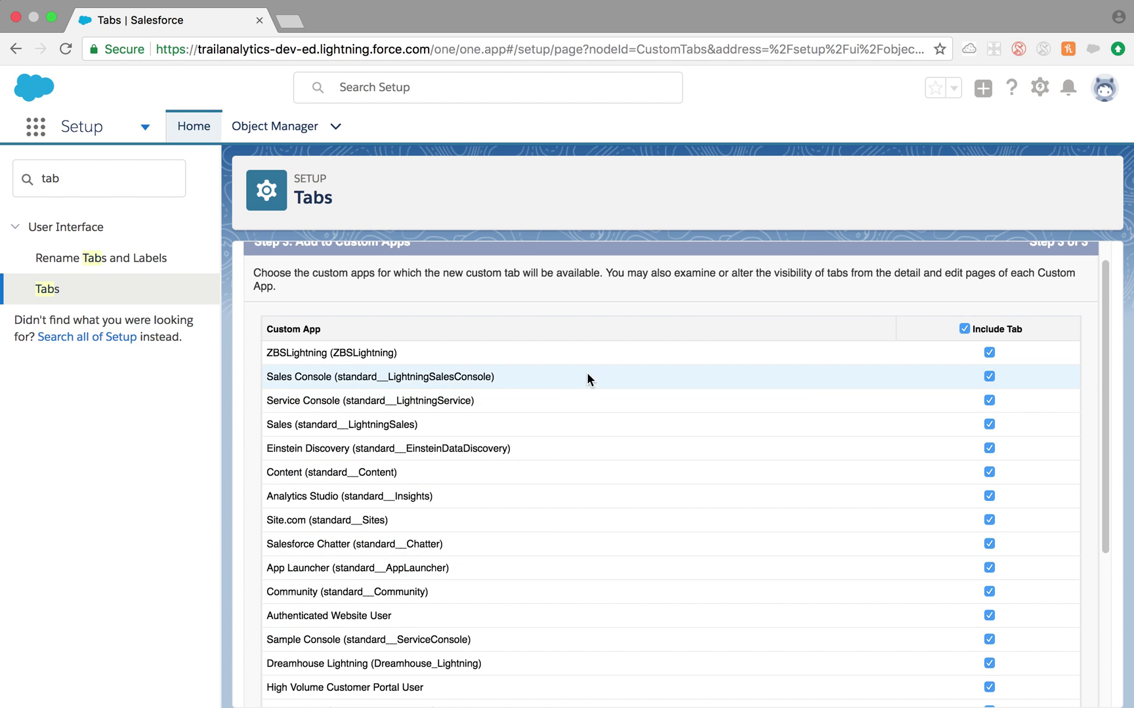
left_click(965, 330)
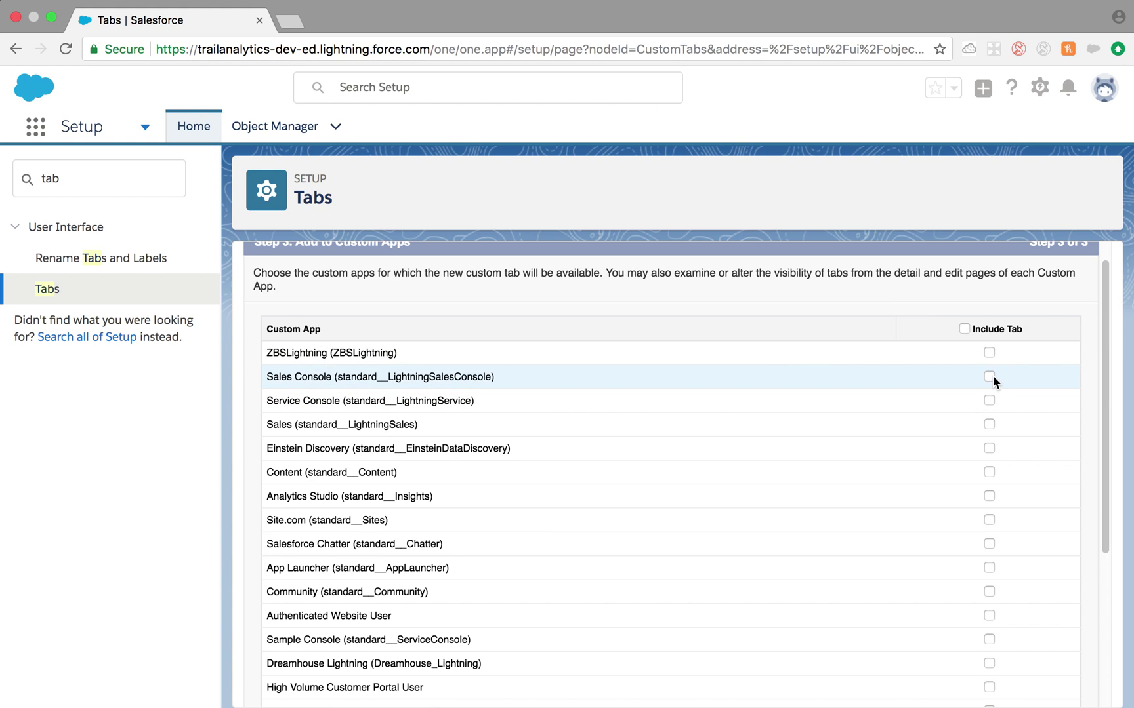
left_click(990, 424)
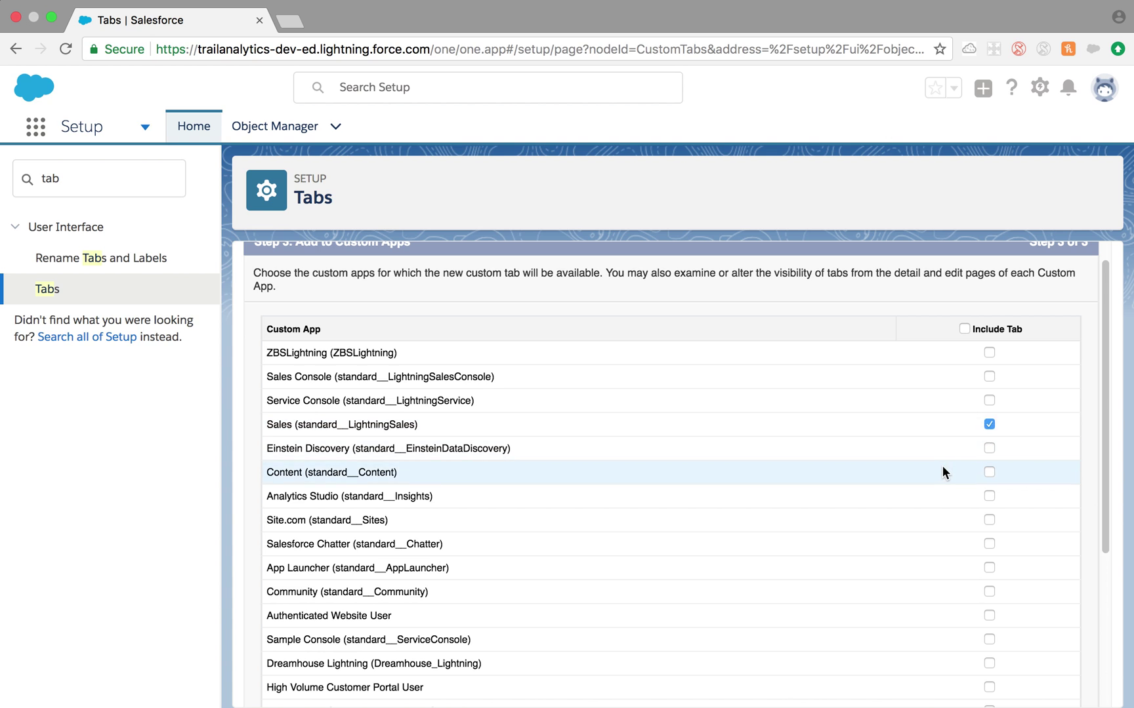
scroll(942, 472, "down", 4)
scroll(836, 352, "up", 6)
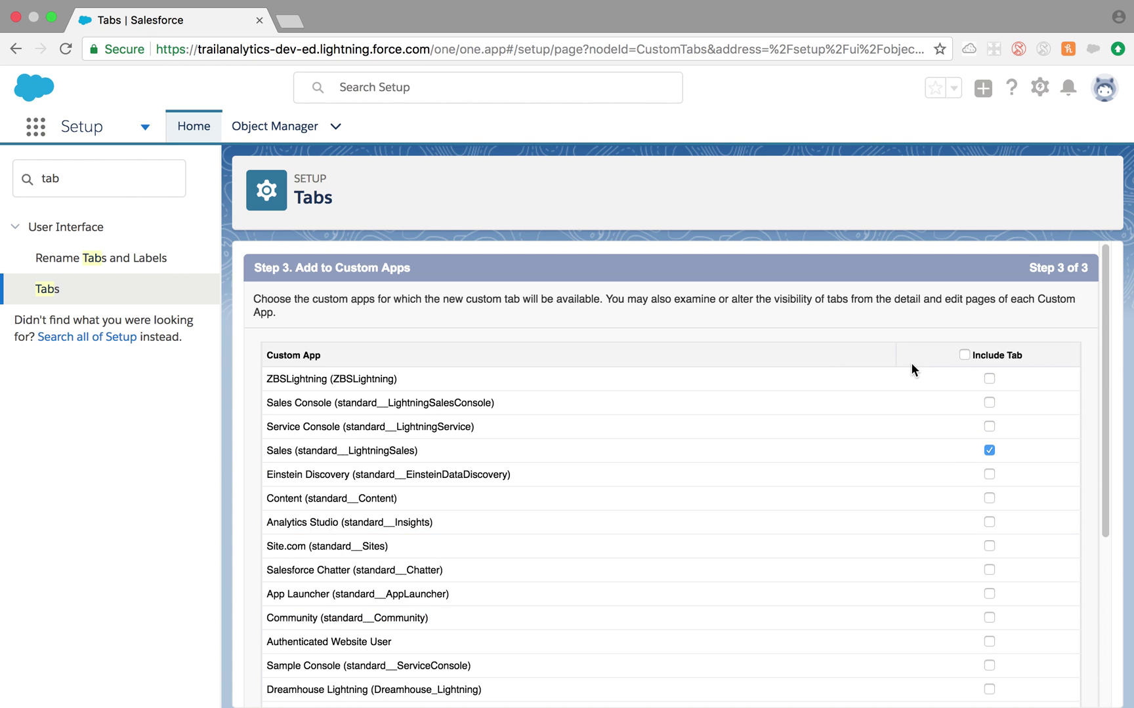
scroll(750, 406, "down", 2)
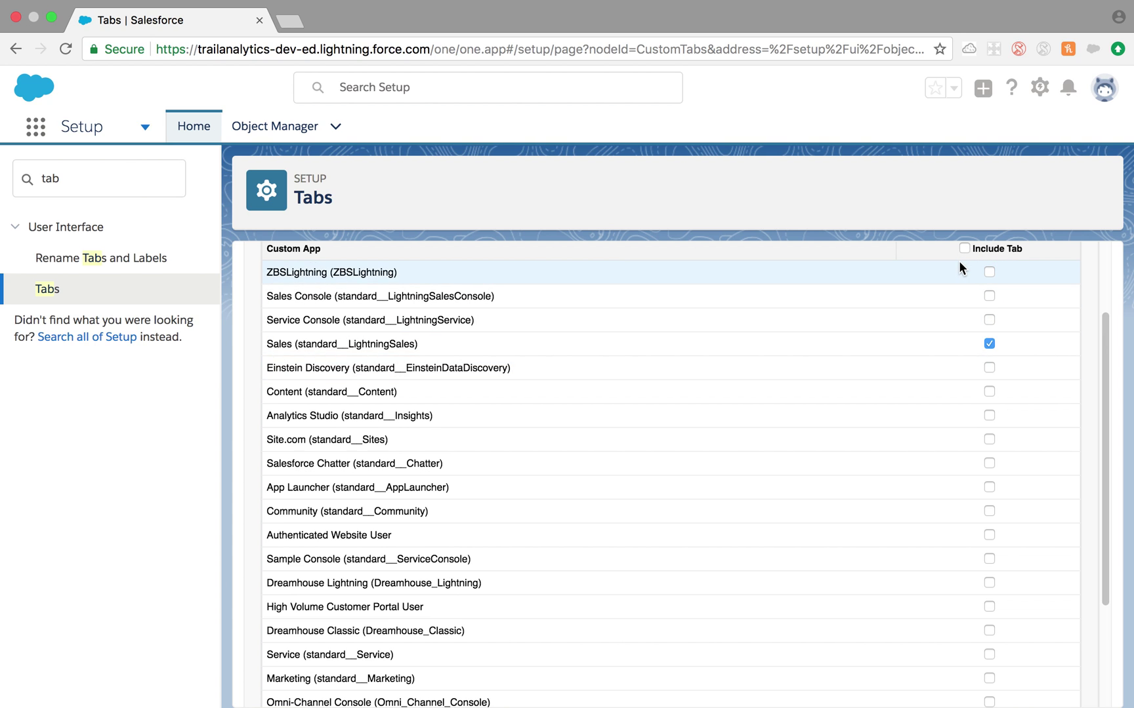
scroll(892, 428, "down", 5)
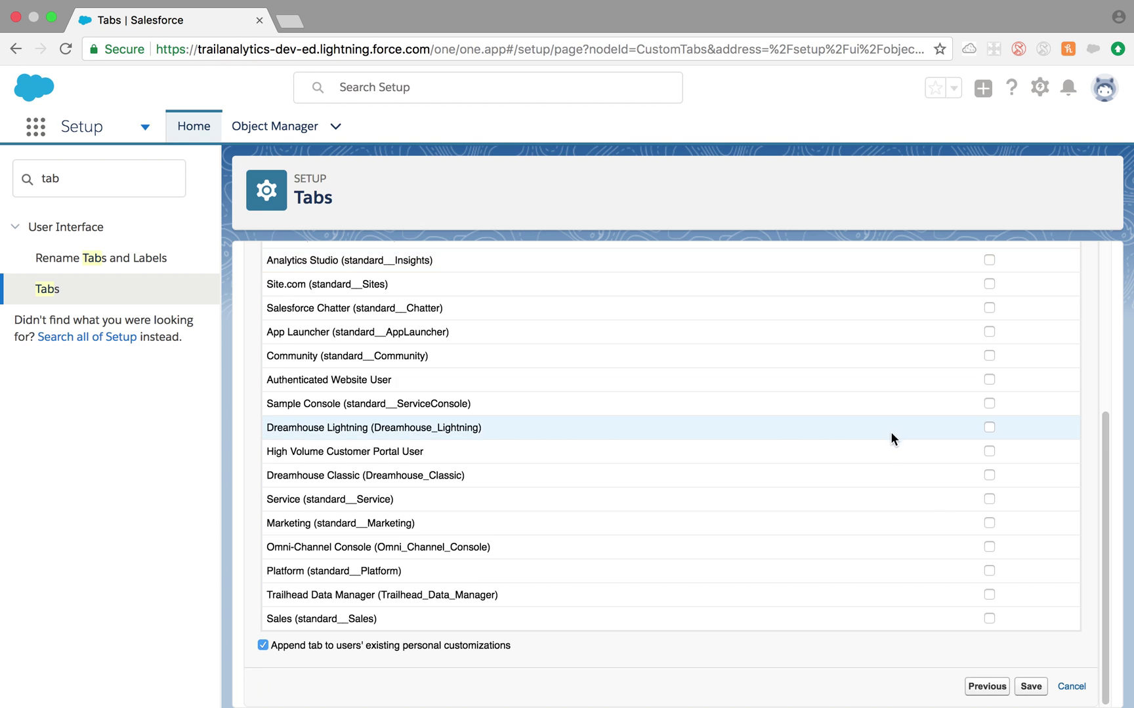
left_click(1030, 686)
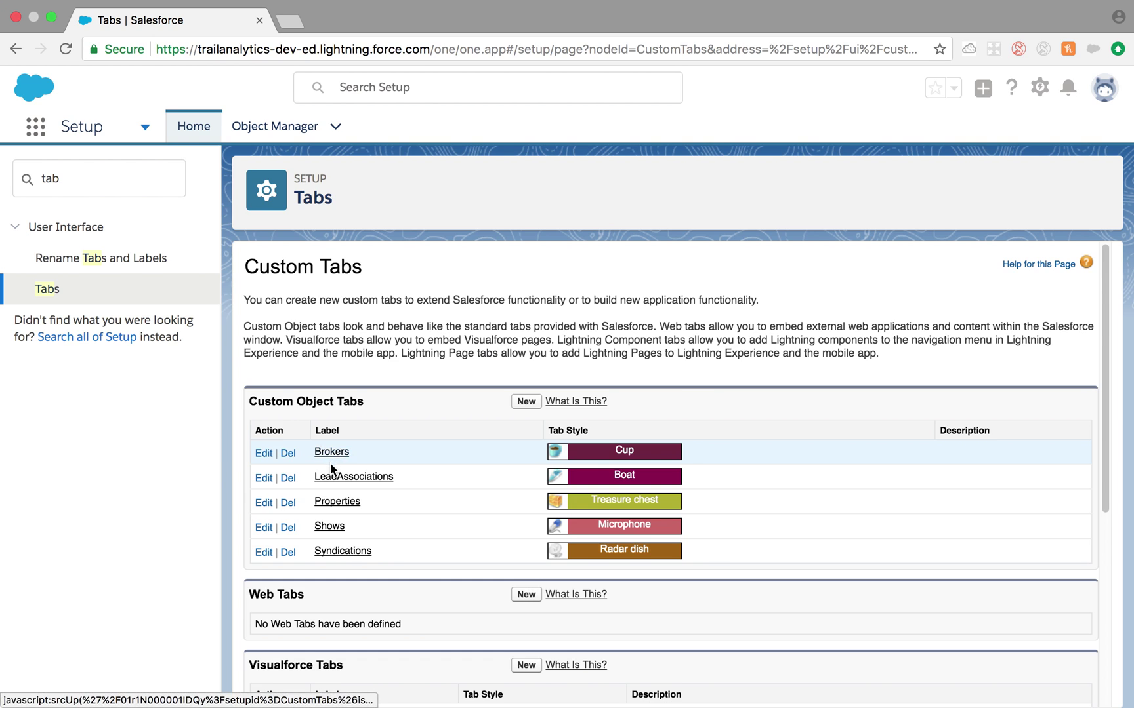
Scroll down to the Web Tabs section and start a new web tab.
scroll(505, 491, "down", 3)
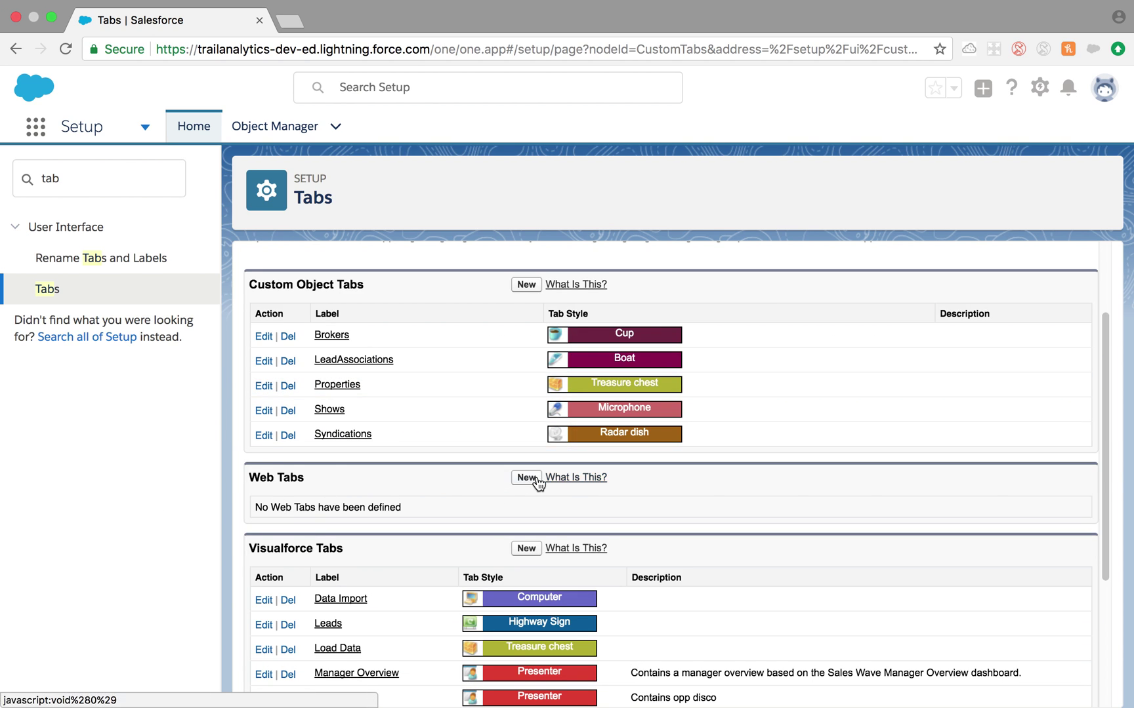
left_click(535, 479)
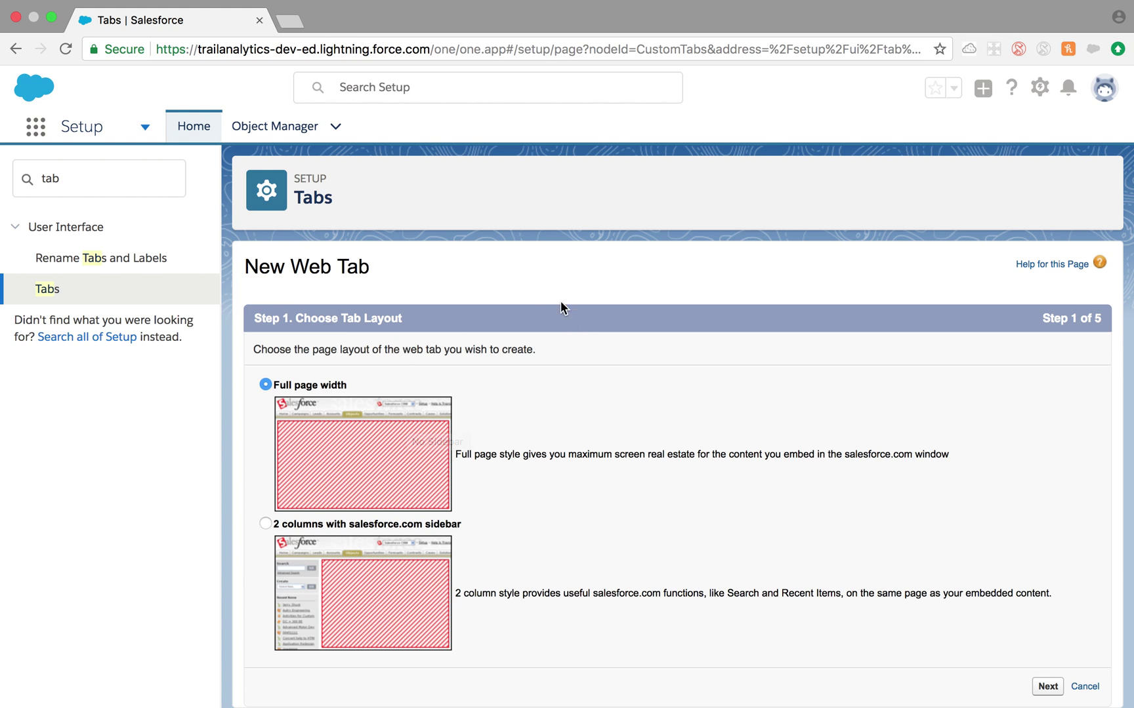
Move to display properties and enter 'Google' as the web tab label and name.
double_click(319, 269)
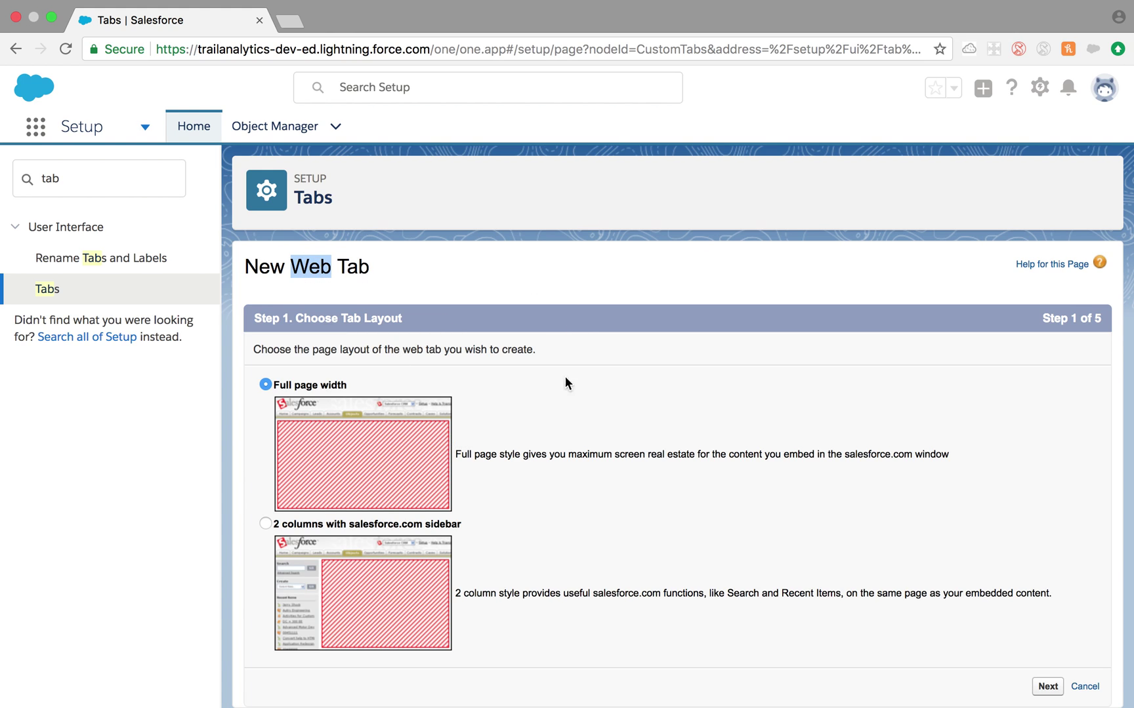
left_click(1048, 687)
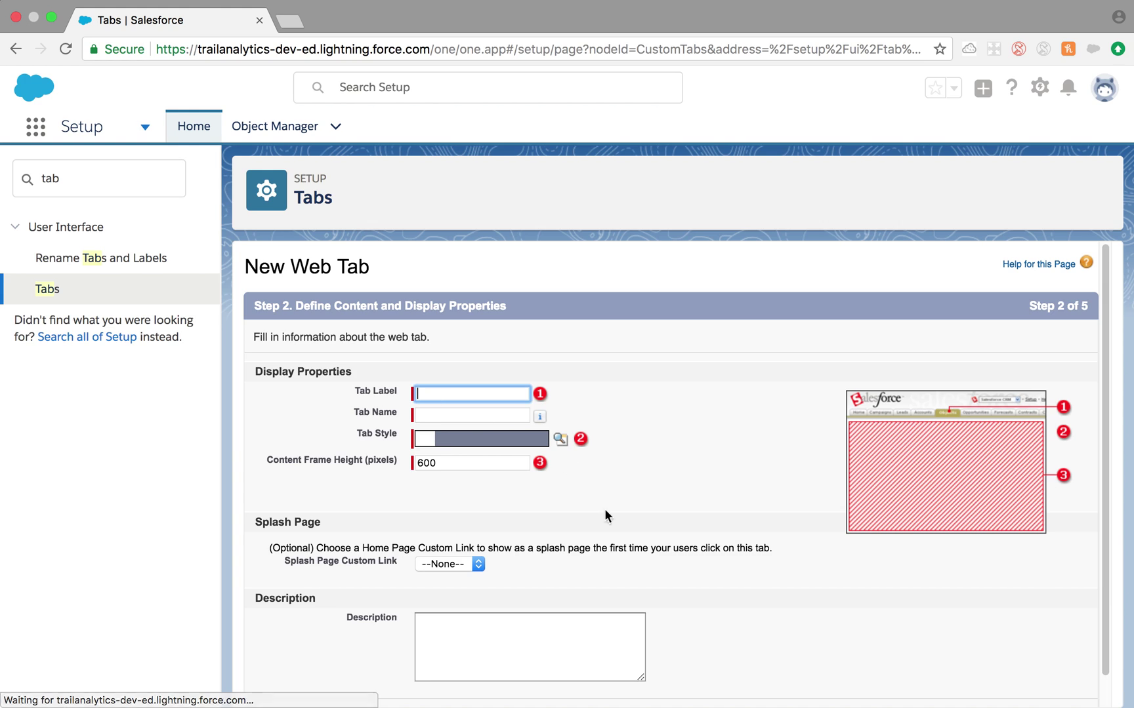
type("Test")
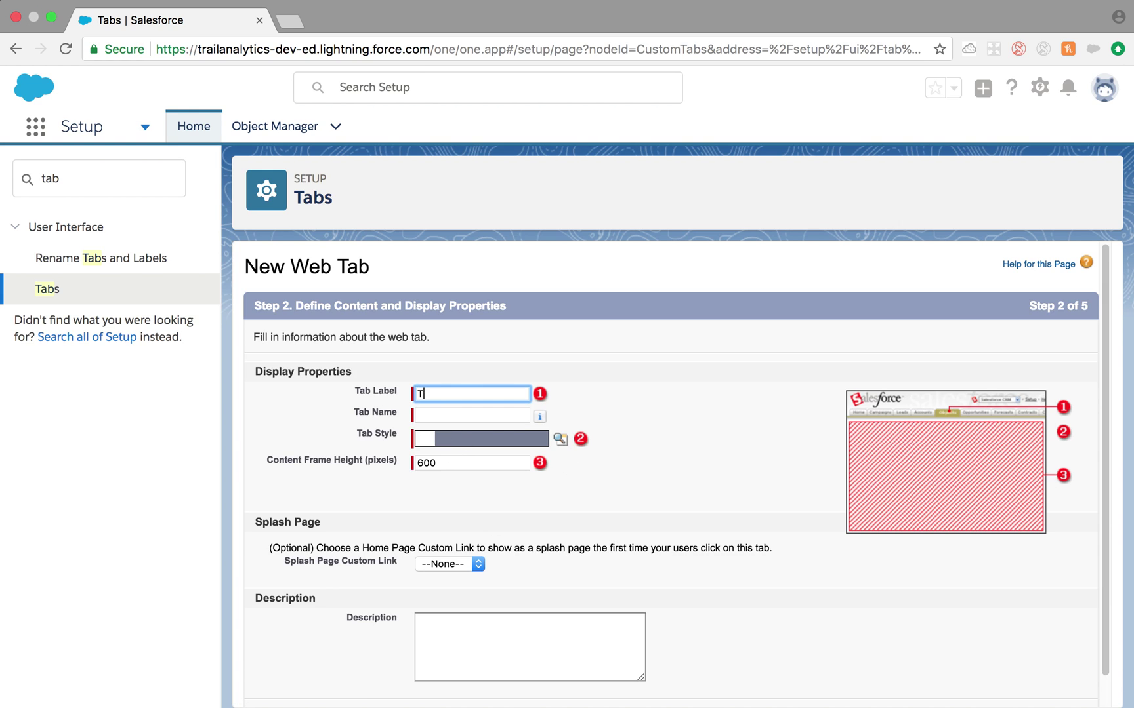
key("BackSpace")
key("BackSpace")
type("Google")
left_click(482, 412)
Give the Google tab the Flag style, then leave the unfinished wizard.
scroll(600, 475, "down", 1)
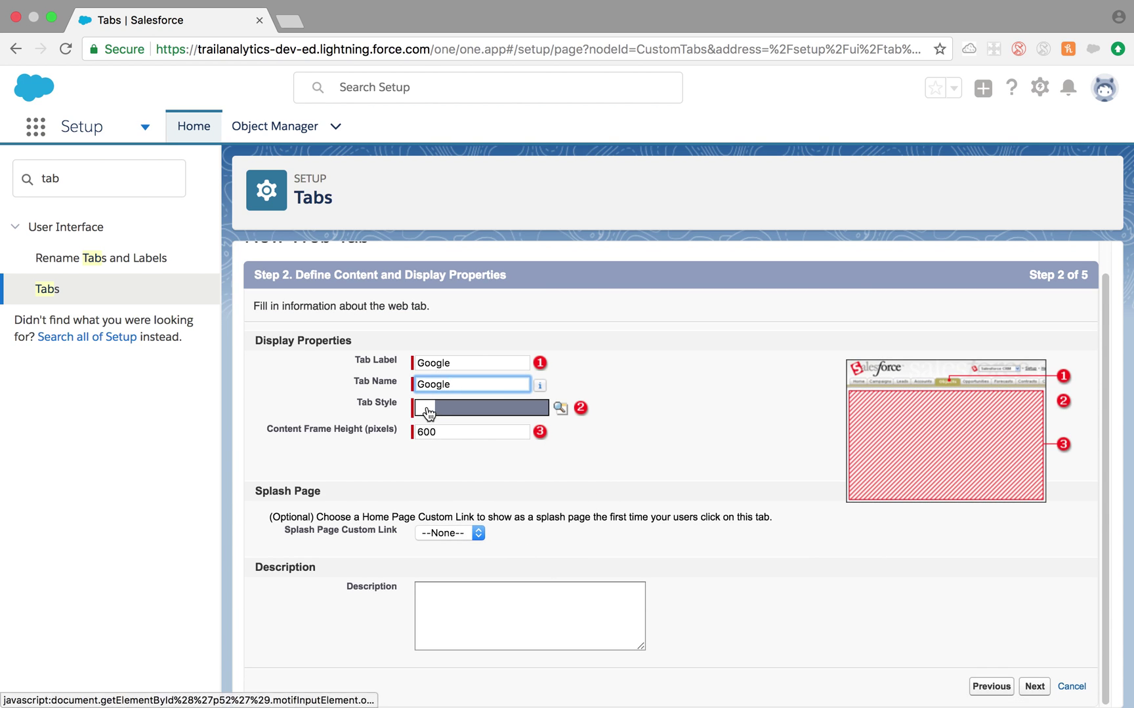
left_click(561, 409)
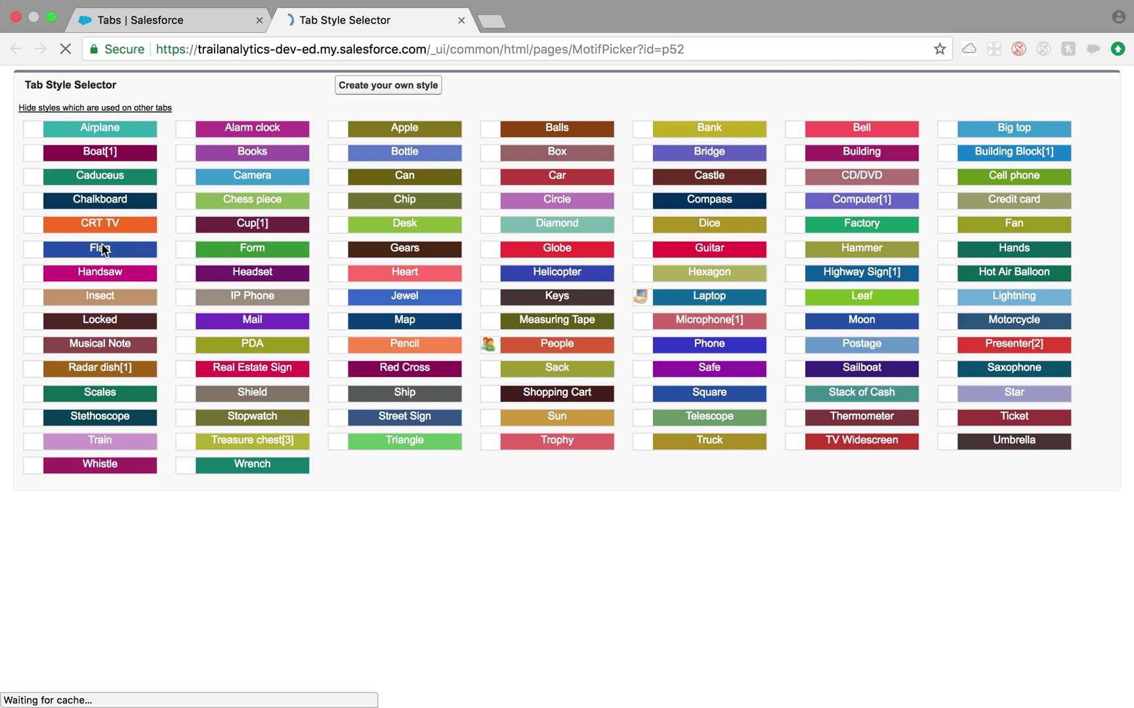
left_click(99, 249)
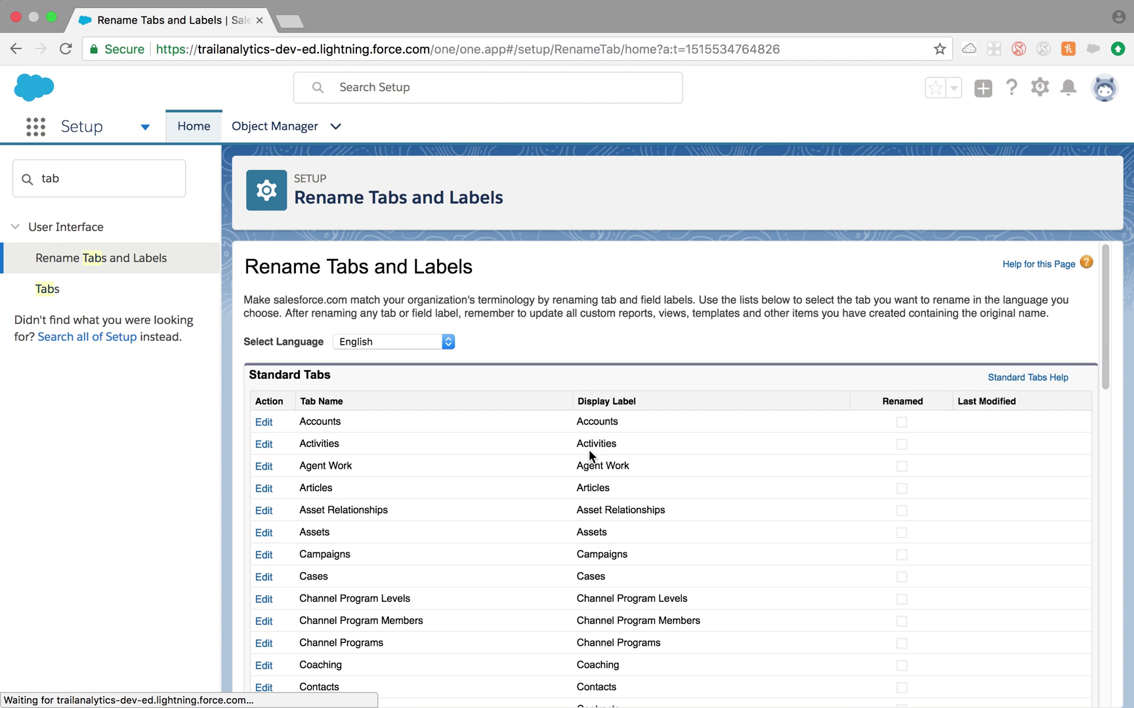
left_click(125, 296)
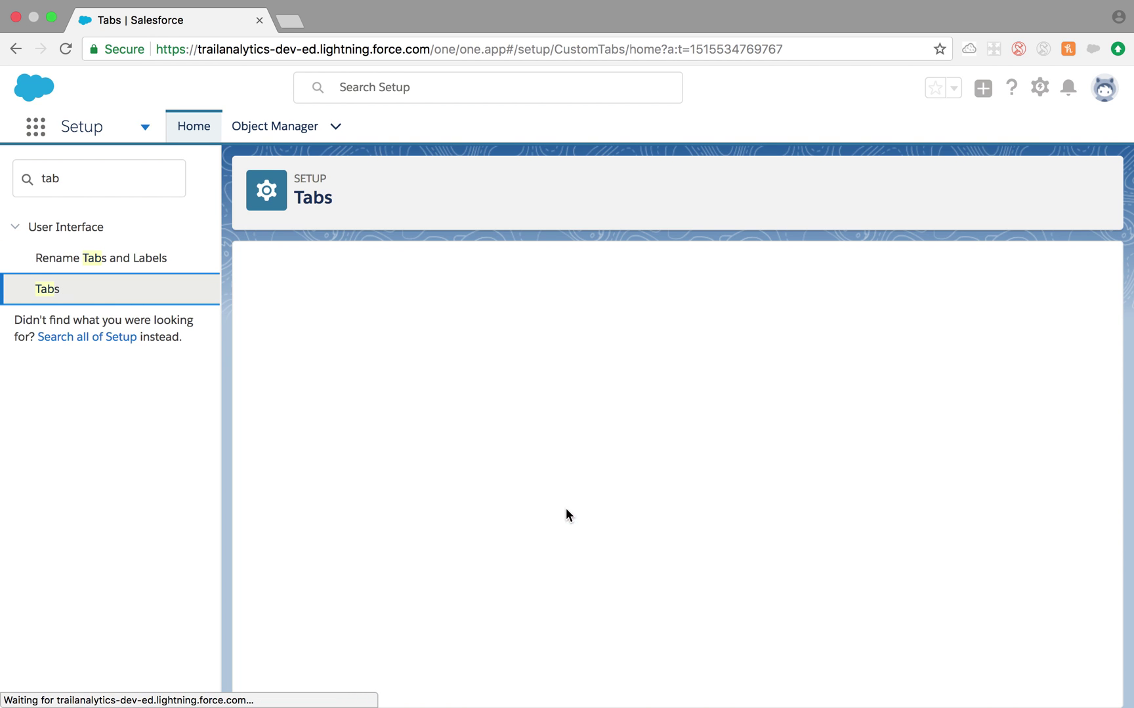
Create a web tab labelled and named 'Gooogle' with the Chalkboard style, advancing to Step 3.
scroll(428, 463, "down", 3)
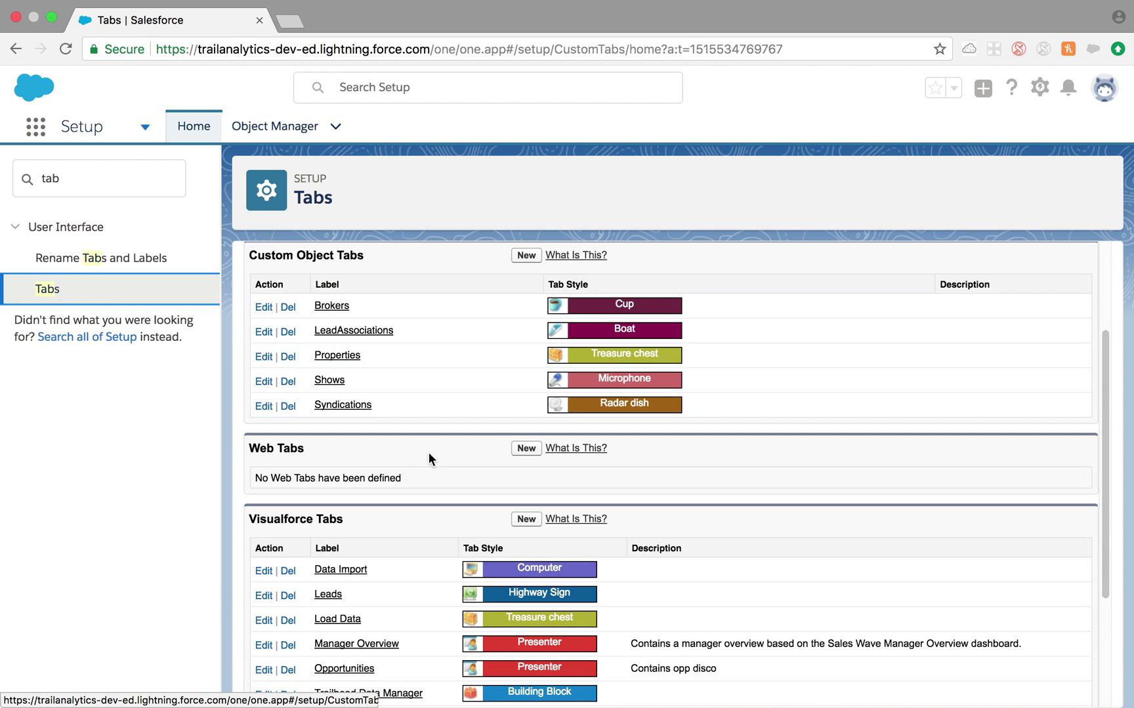
left_click(526, 450)
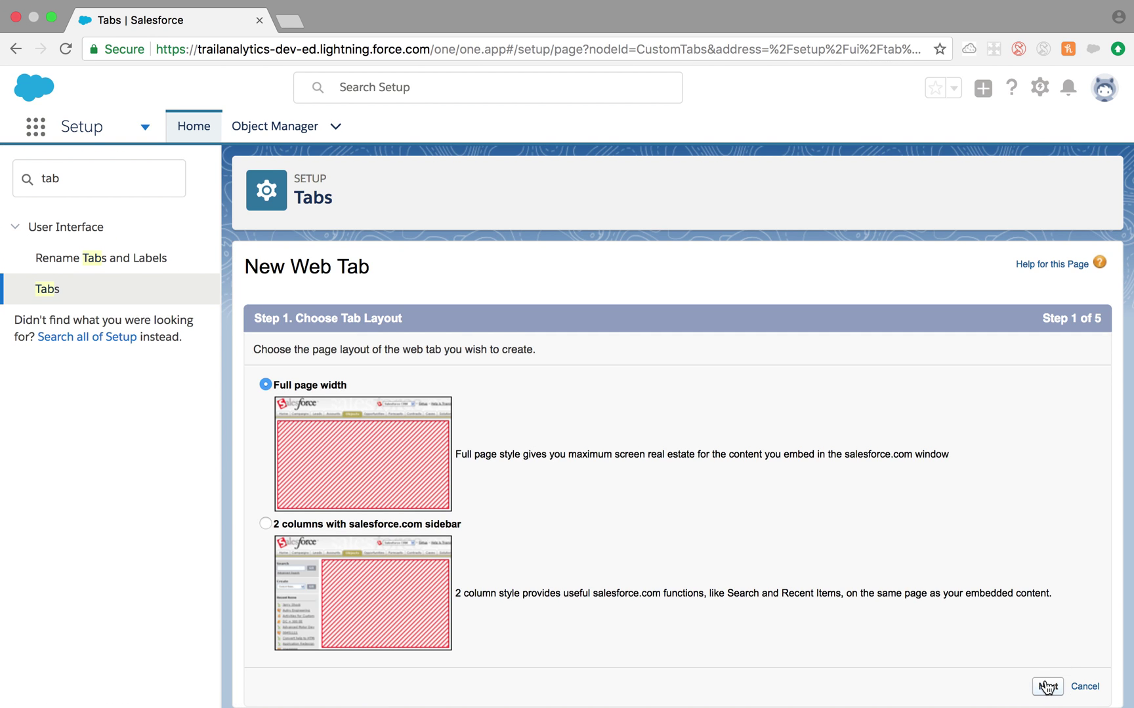
left_click(1047, 687)
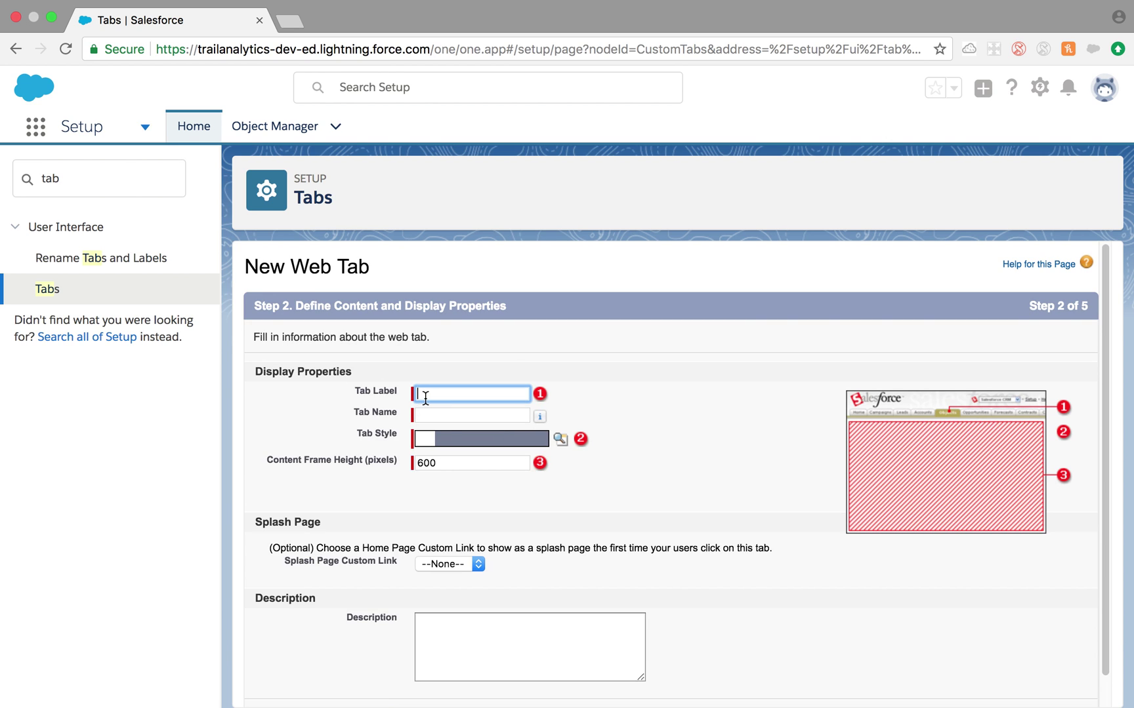
type("Gooogle")
left_click(443, 418)
scroll(508, 486, "down", 1)
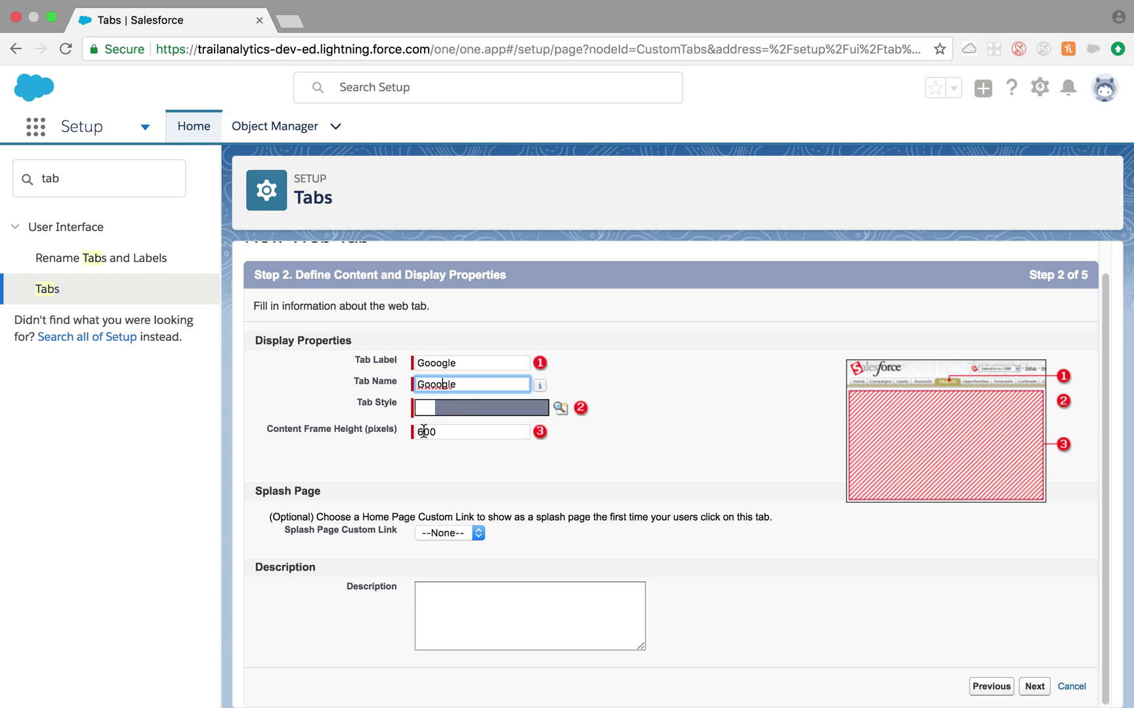
left_click(562, 412)
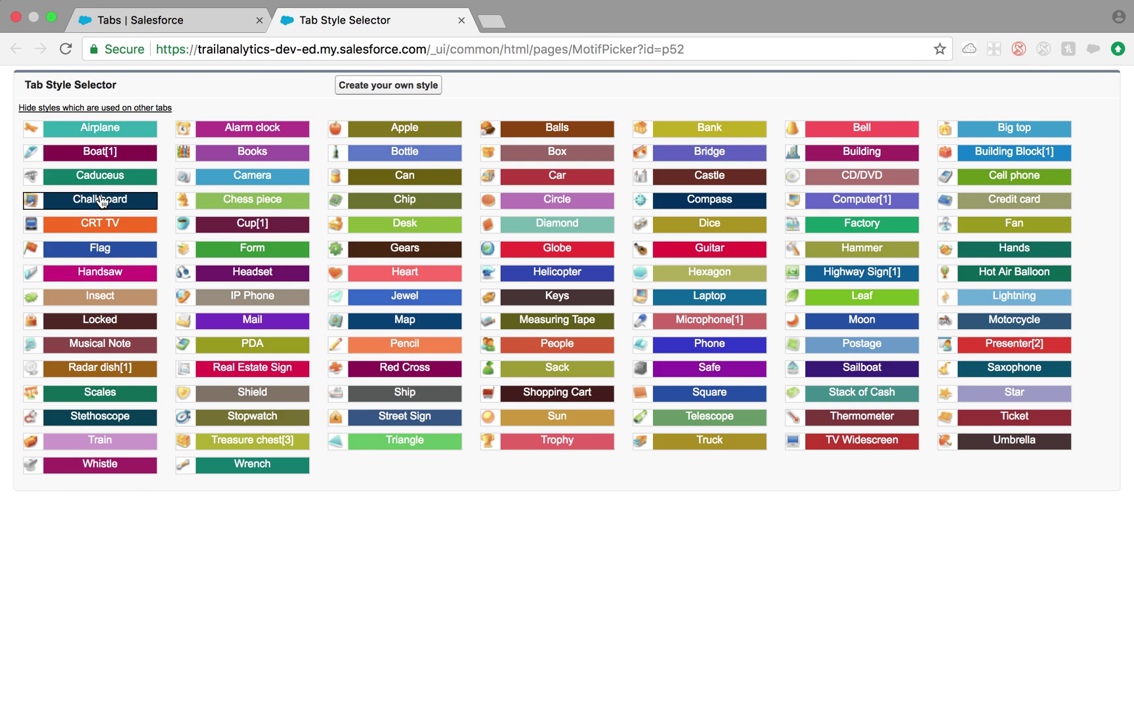
left_click(100, 200)
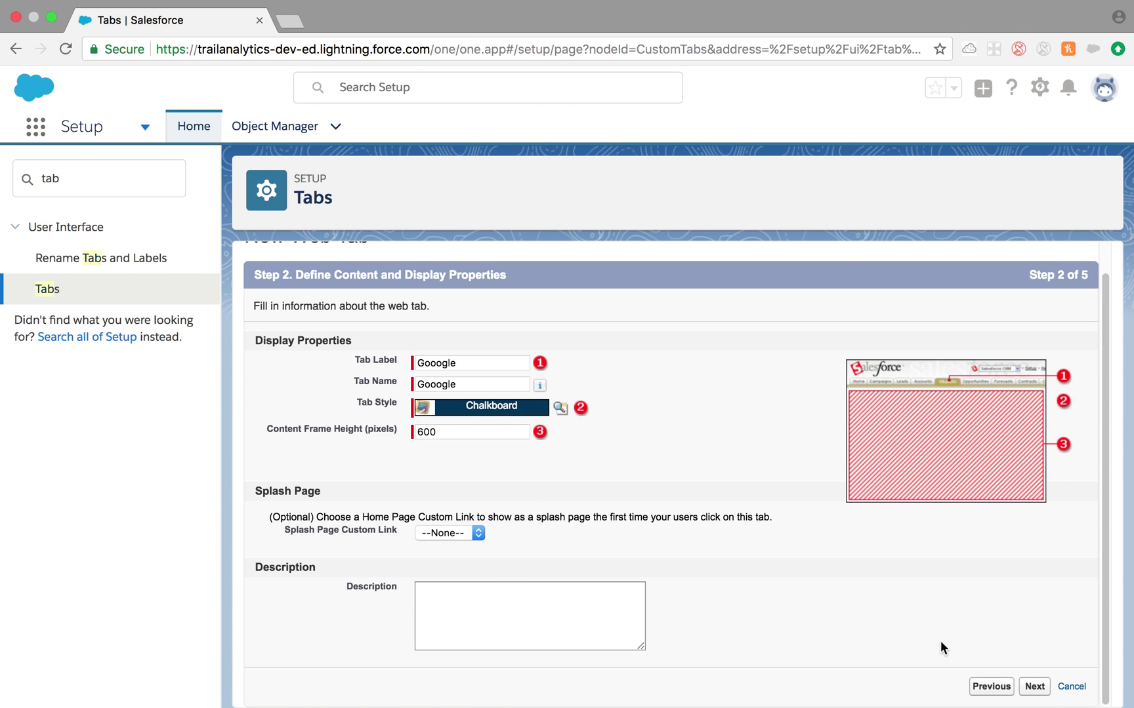
left_click(1035, 689)
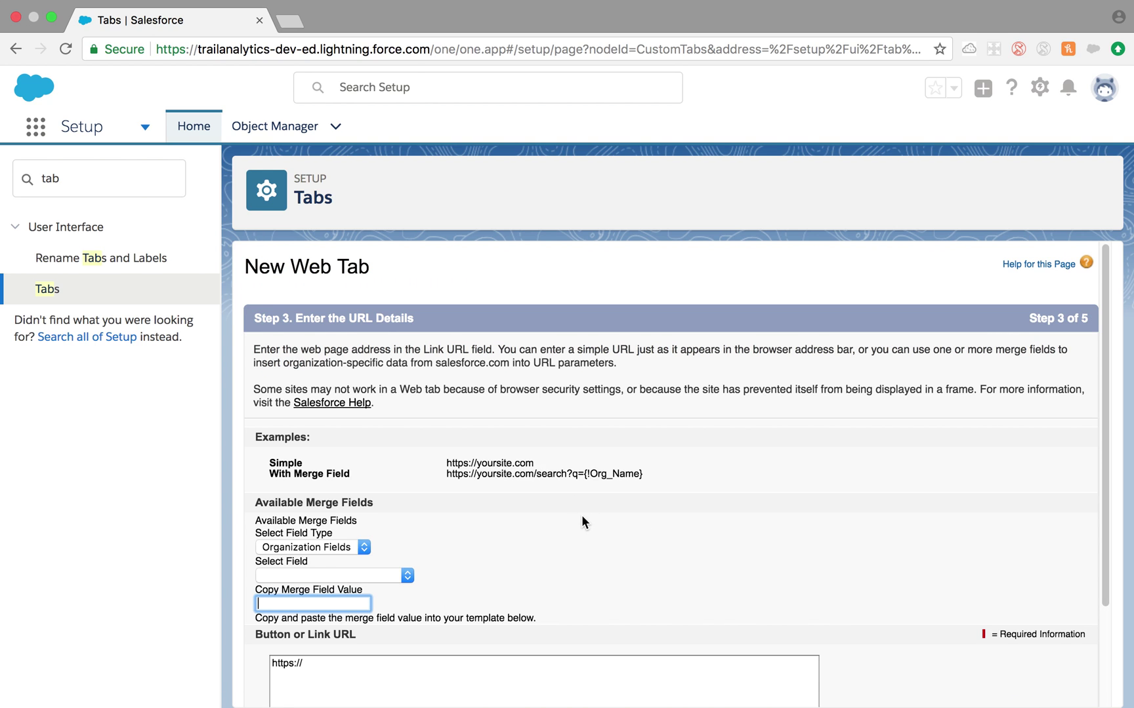
scroll(582, 517, "down", 4)
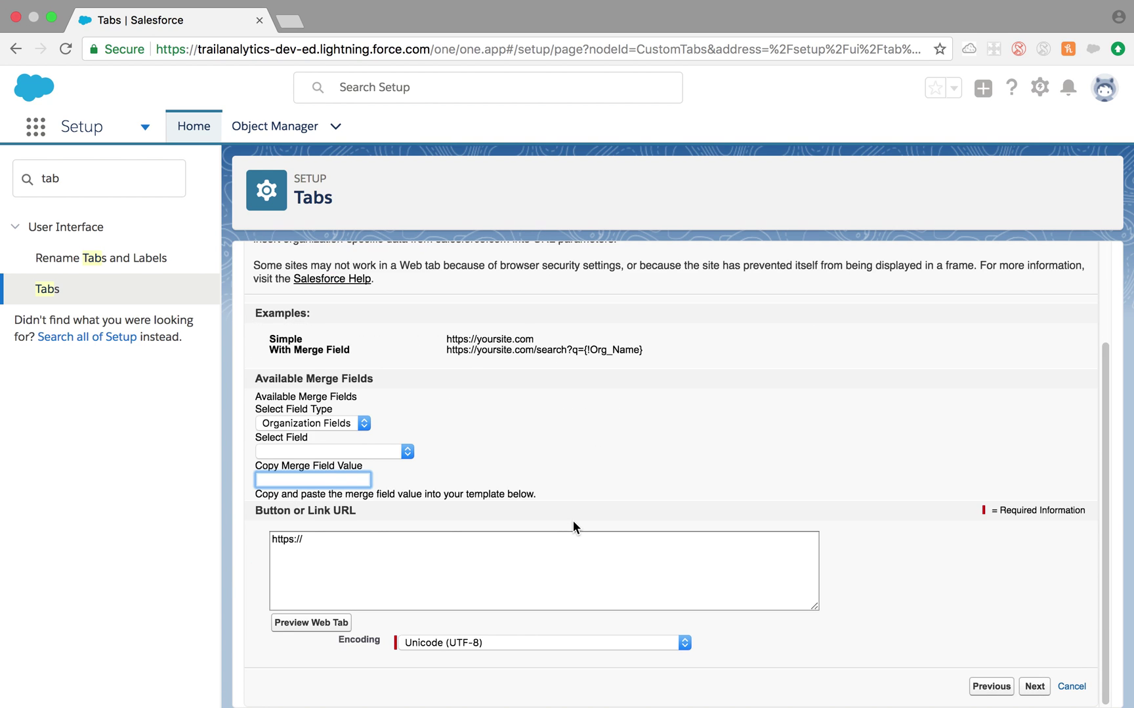
left_click(364, 550)
scroll(413, 556, "up", 1)
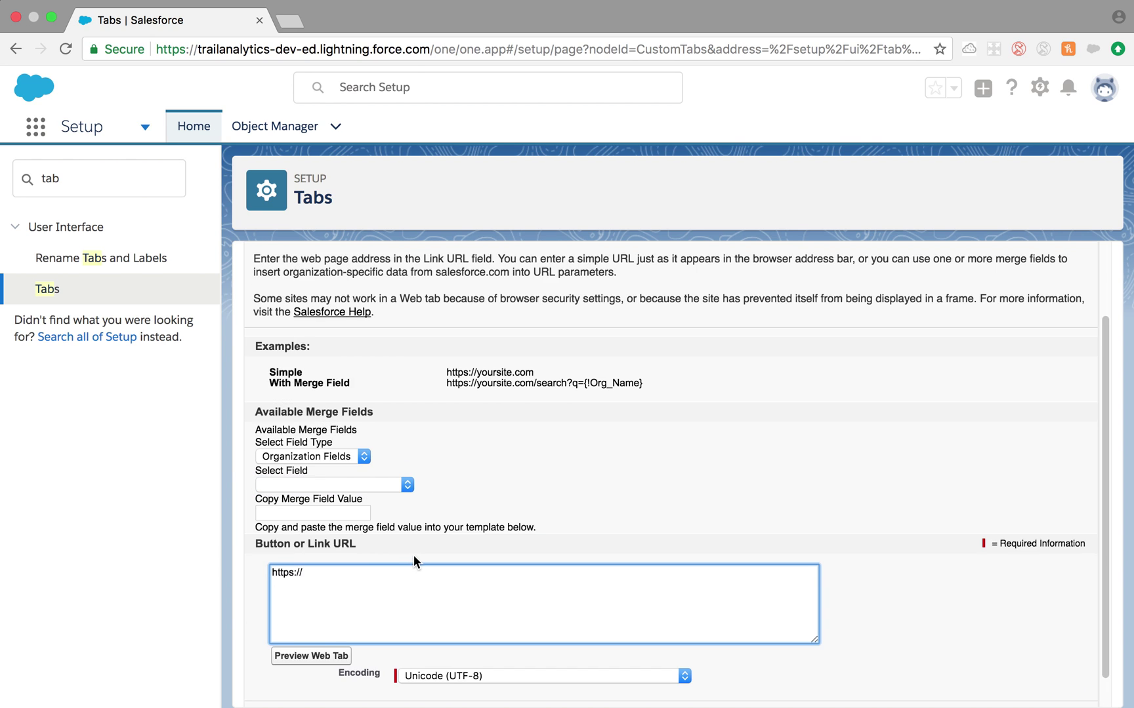
scroll(413, 555, "down", 1)
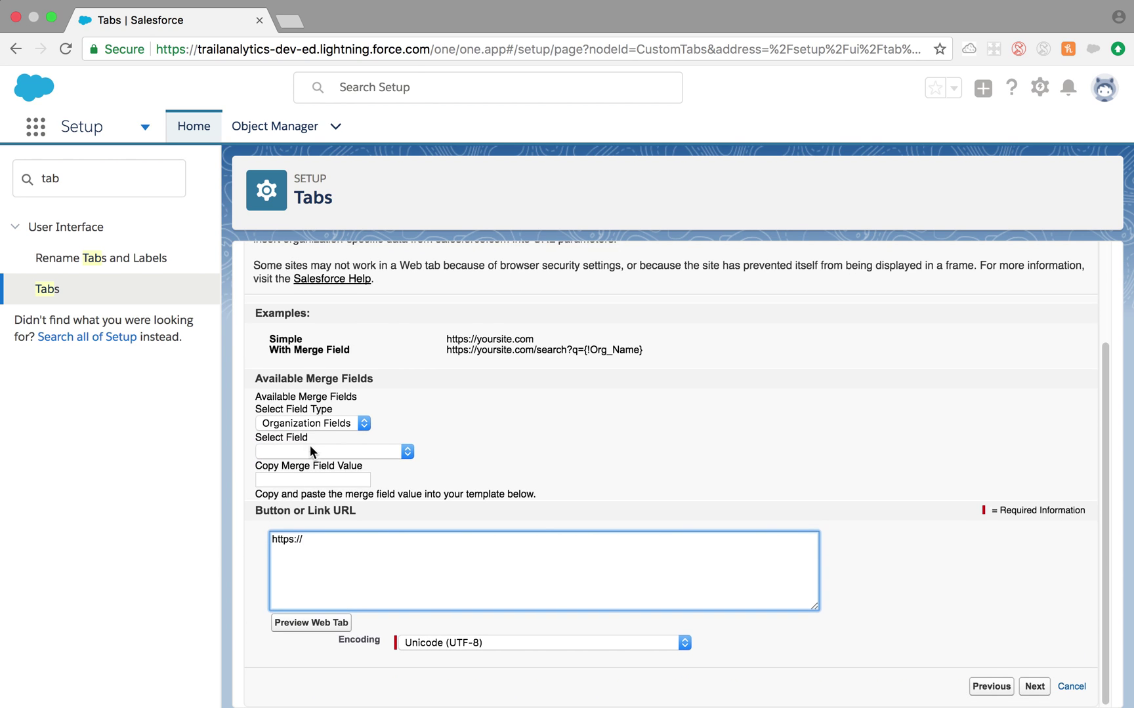
left_click(310, 421)
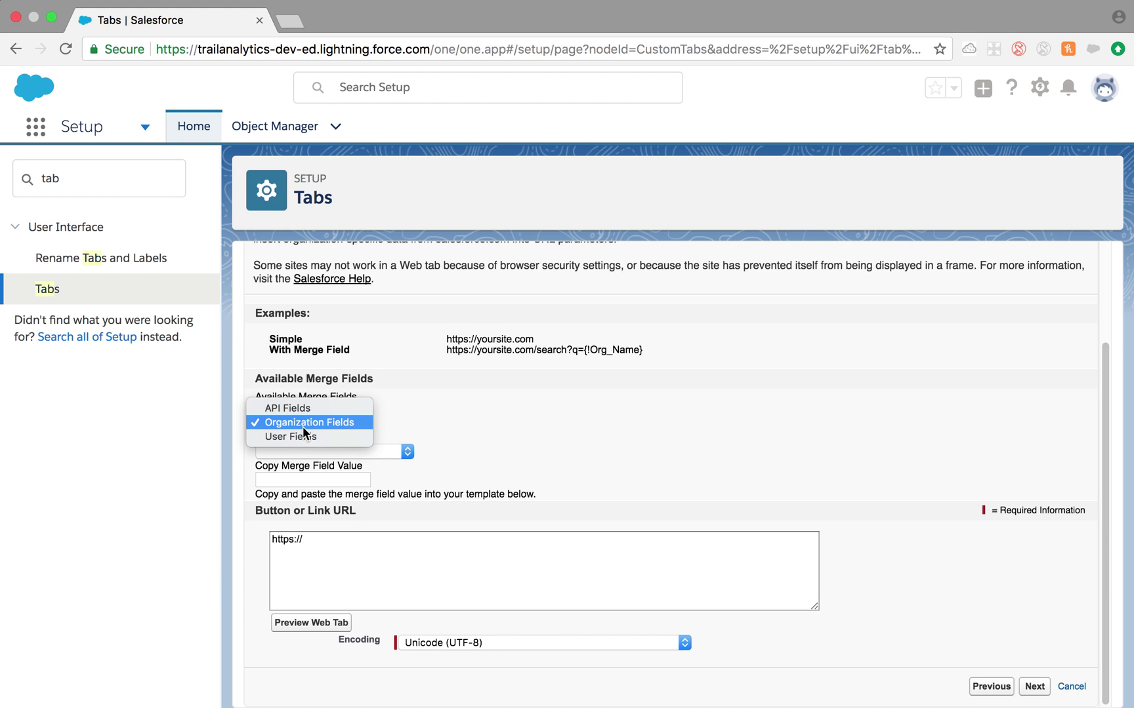
left_click(313, 543)
left_click(316, 542)
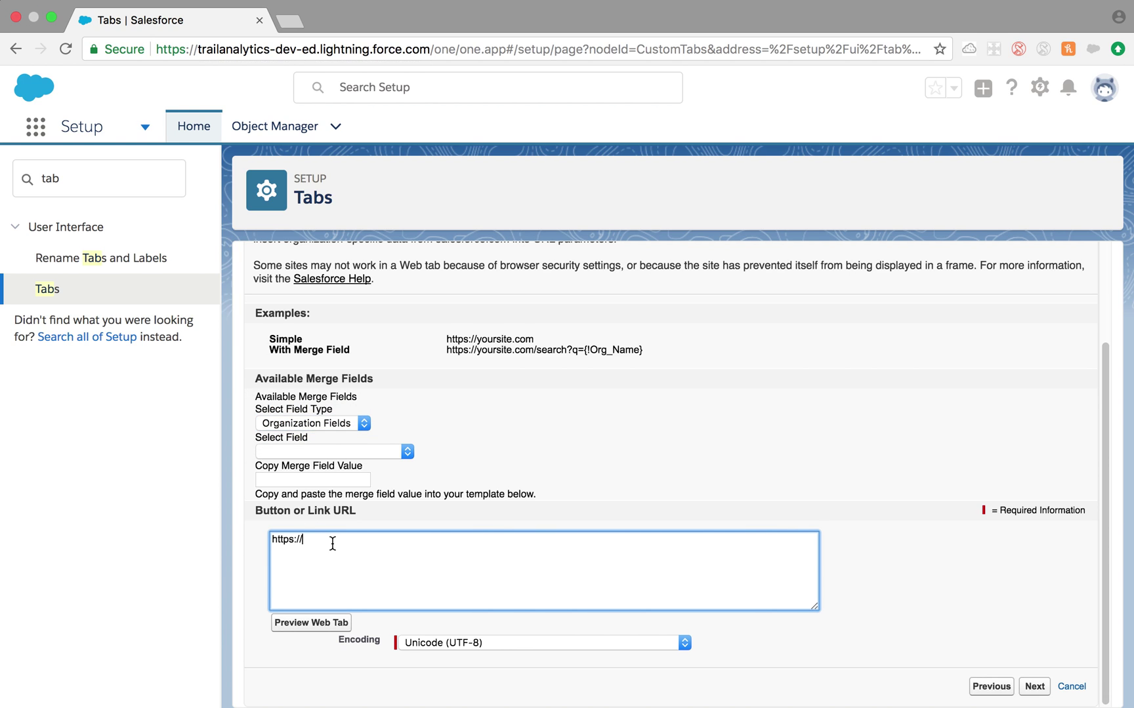
type("goog")
type("le")
type(".c0m")
key("BackSpace")
type("0")
type("om")
left_click(362, 423)
Choose User Fields and First Name in the merge field picker to get {!User_FirstName}.
left_click(356, 433)
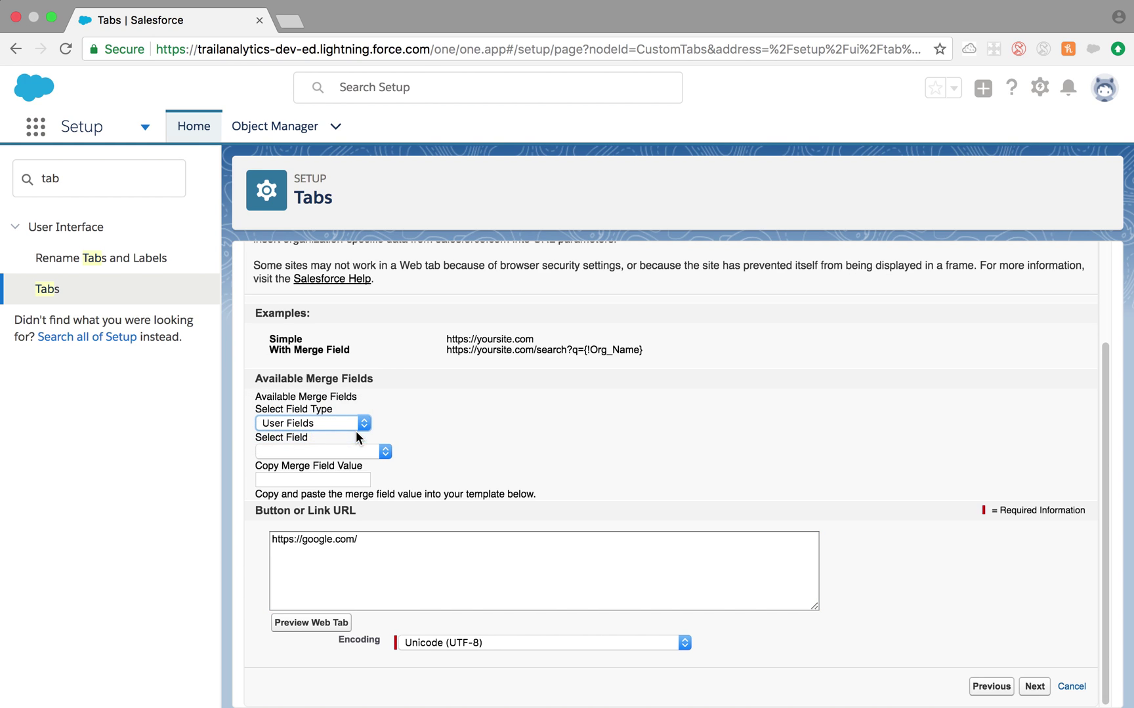
left_click(385, 452)
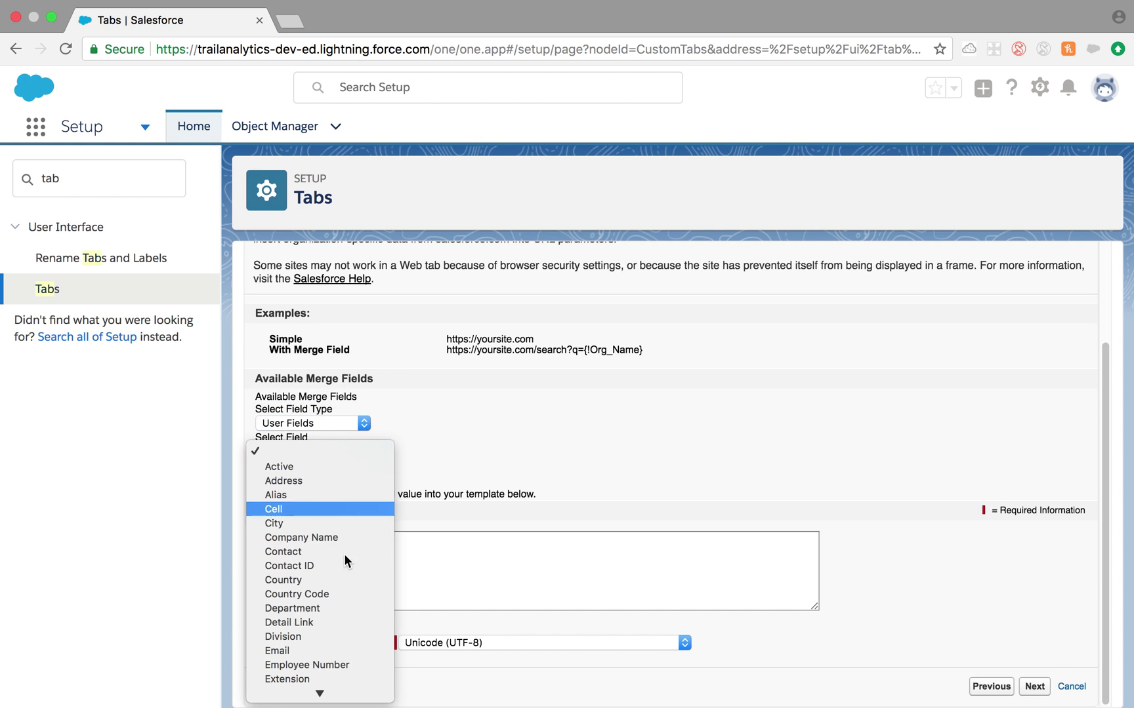
scroll(344, 590, "down", 2)
scroll(344, 590, "down", 2)
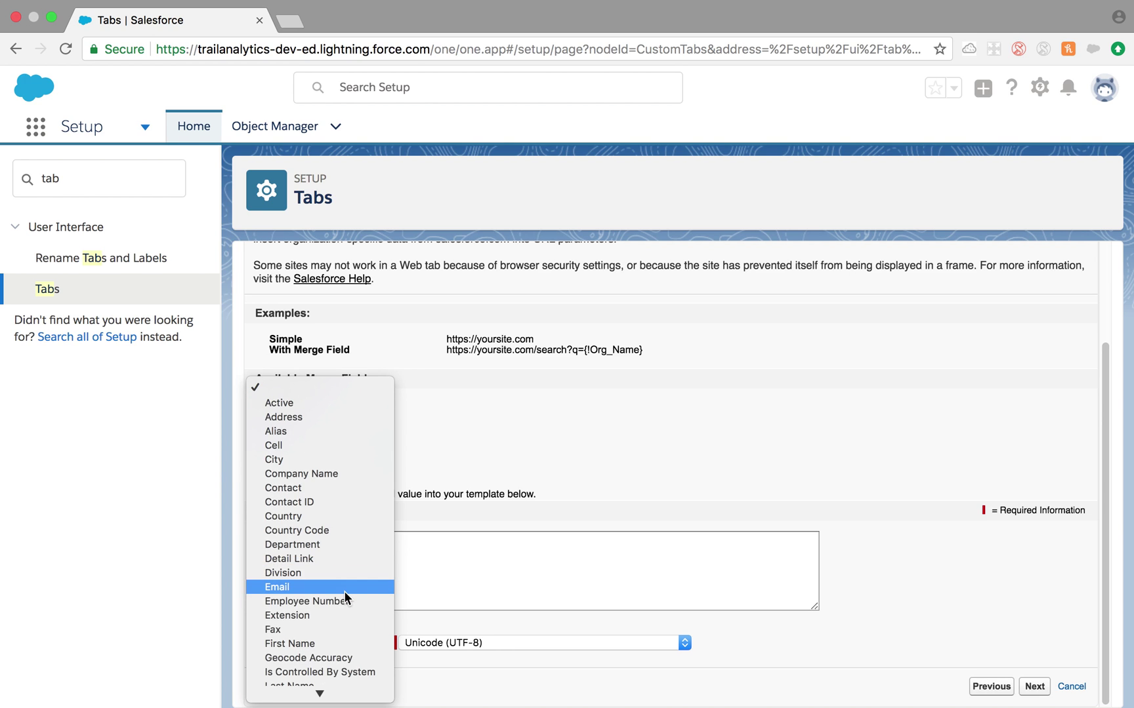
scroll(344, 591, "down", 3)
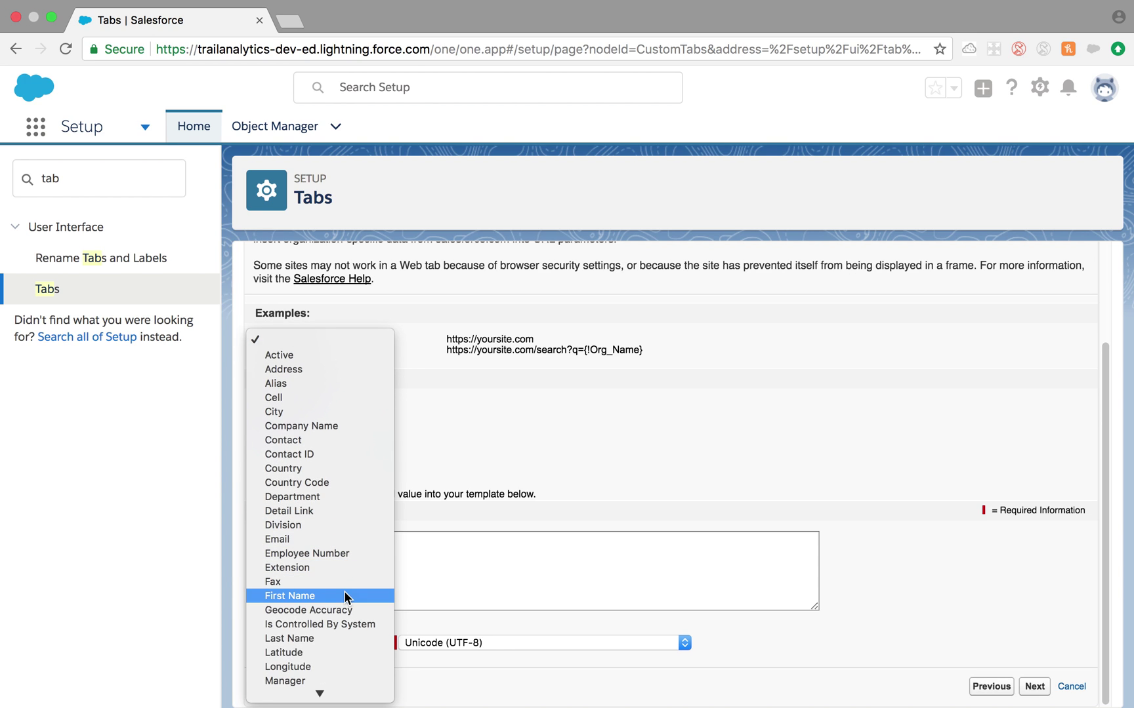
scroll(343, 590, "down", 6)
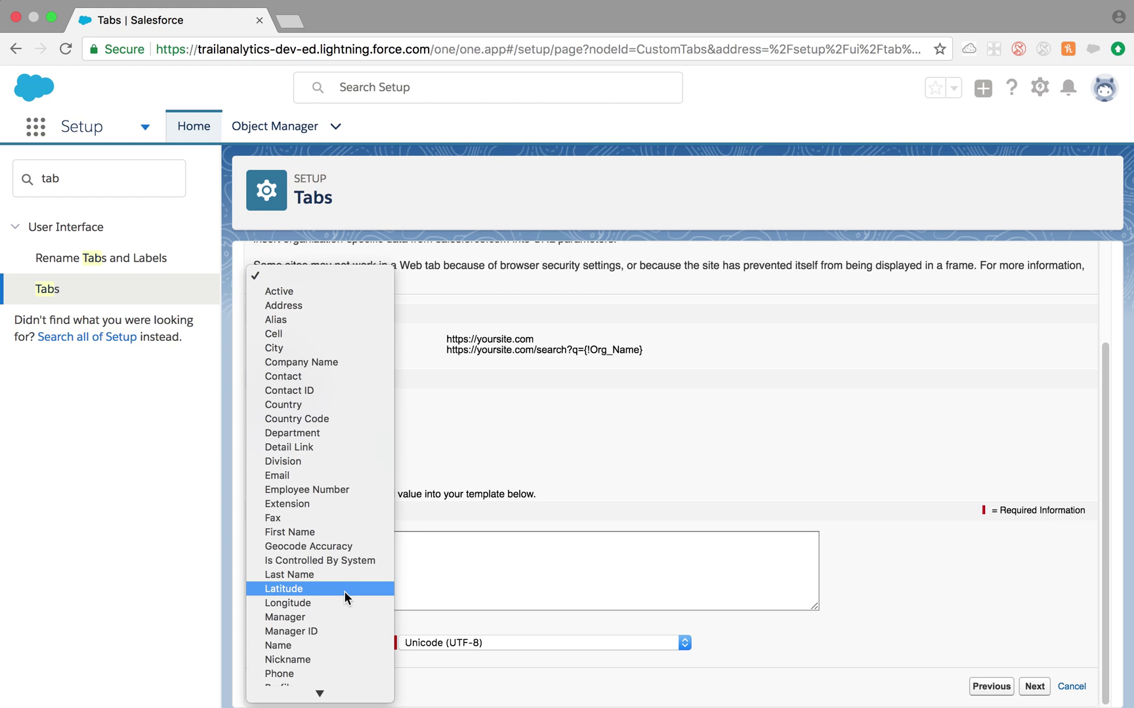
scroll(345, 598, "down", 3)
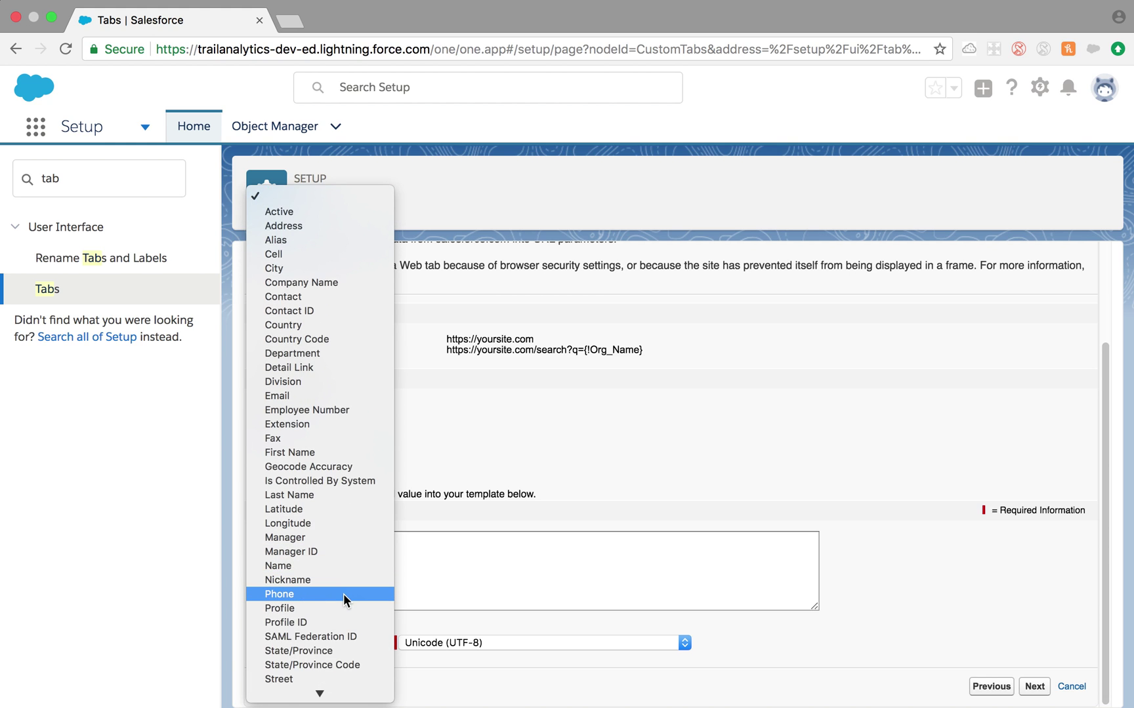
scroll(342, 600, "down", 2)
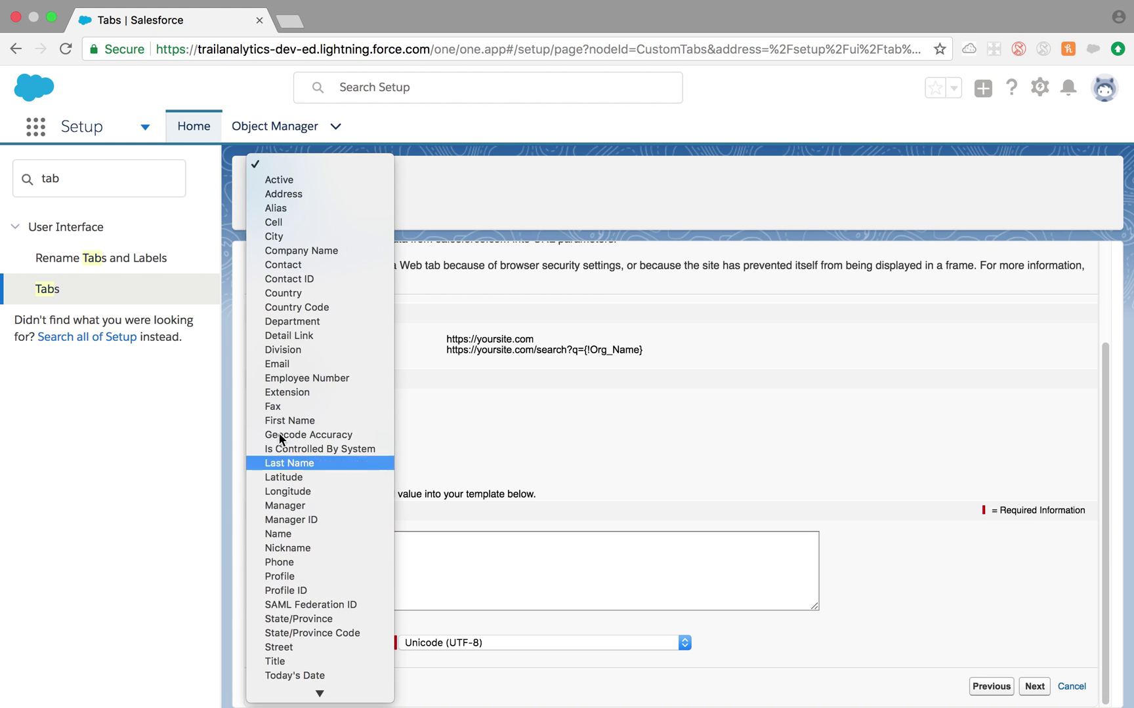
scroll(316, 505, "down", 2)
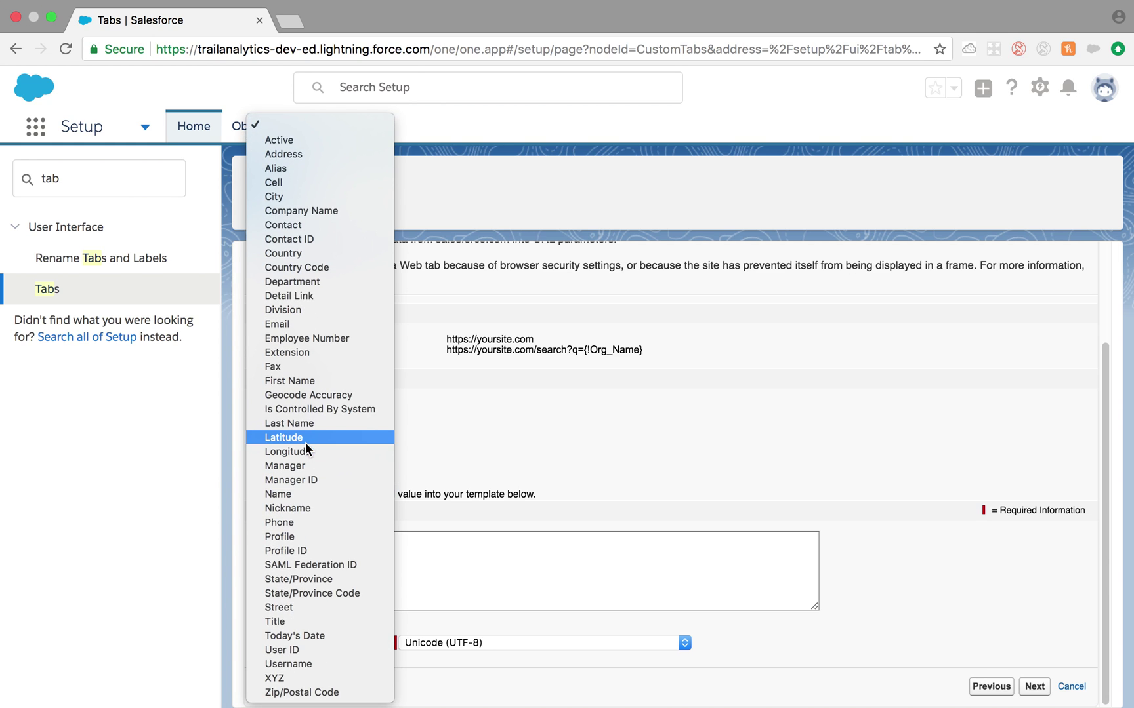
left_click(307, 381)
key("super+c")
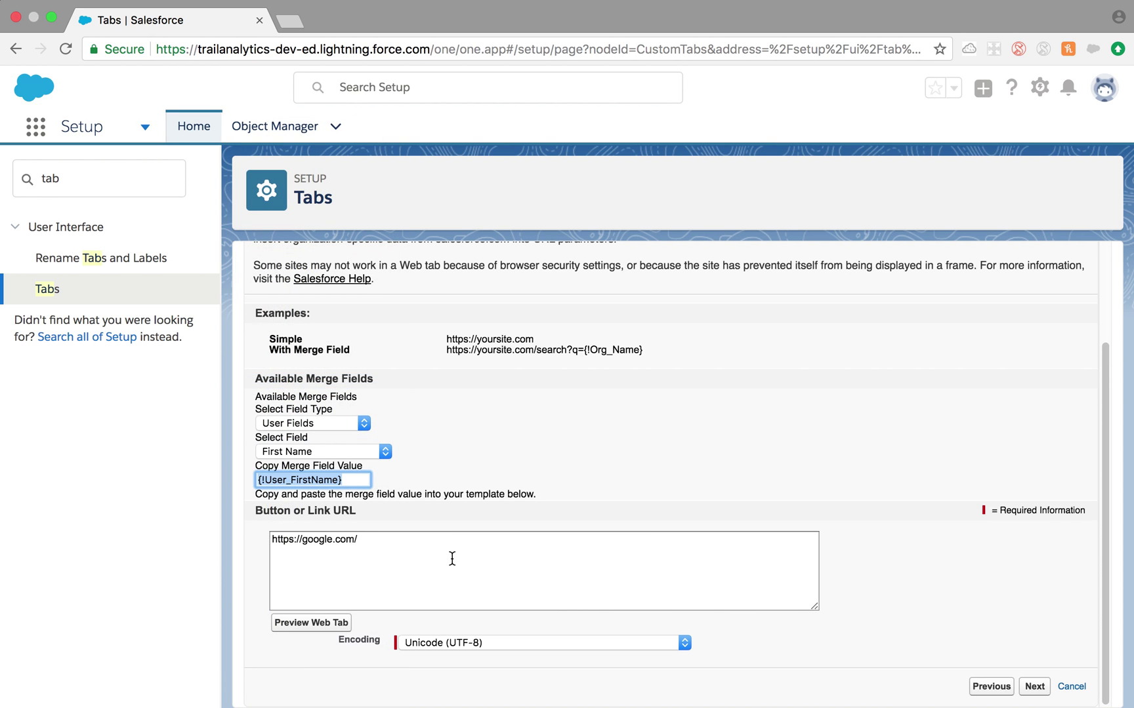
left_click(371, 539)
key("super+v")
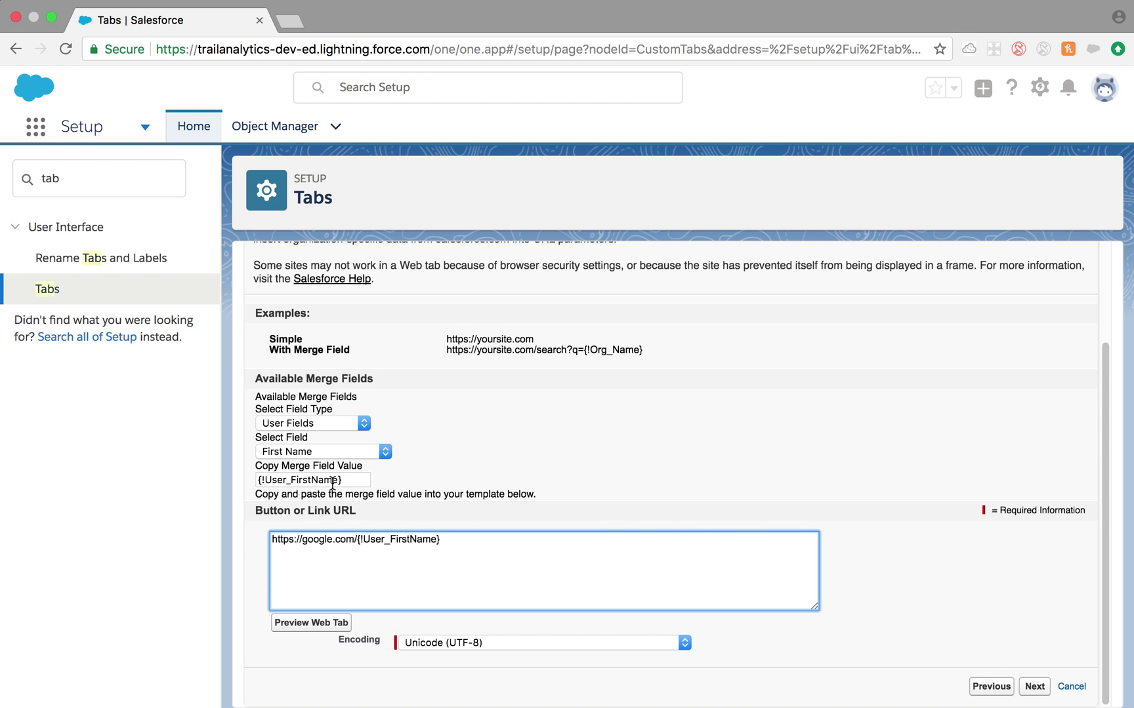
left_click_drag(343, 480, 237, 477)
left_click(462, 553)
left_click(1033, 687)
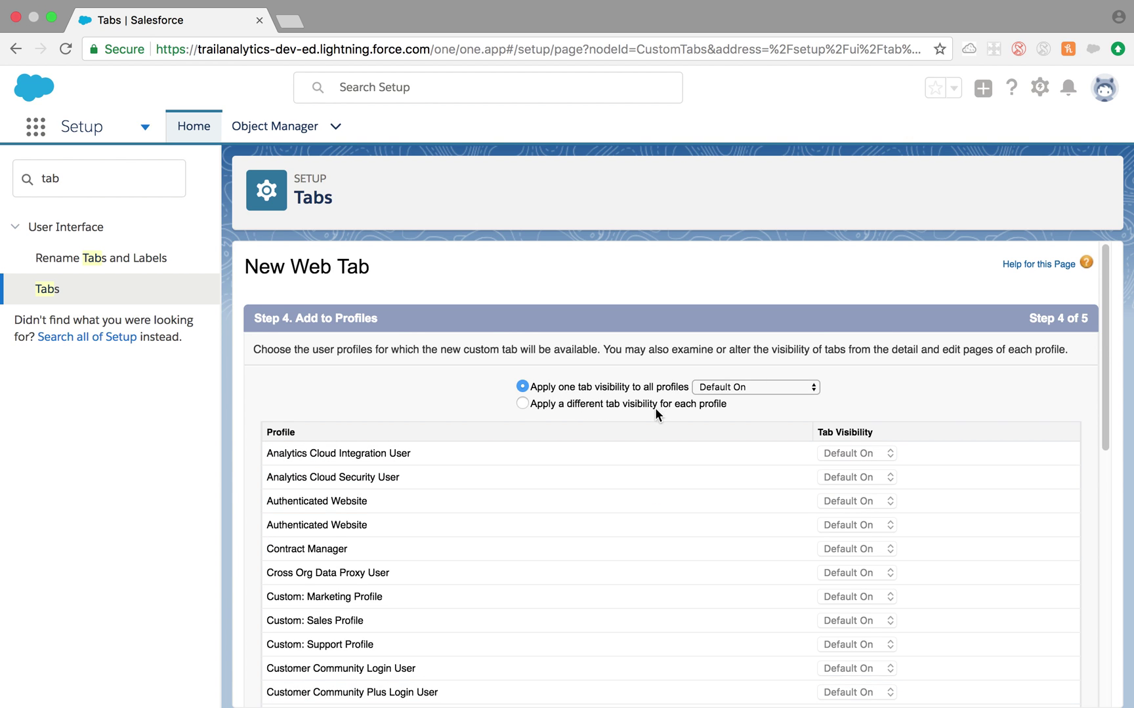
Keep default visibility for all profiles and custom apps, and save the Gooogle web tab.
scroll(788, 459, "down", 10)
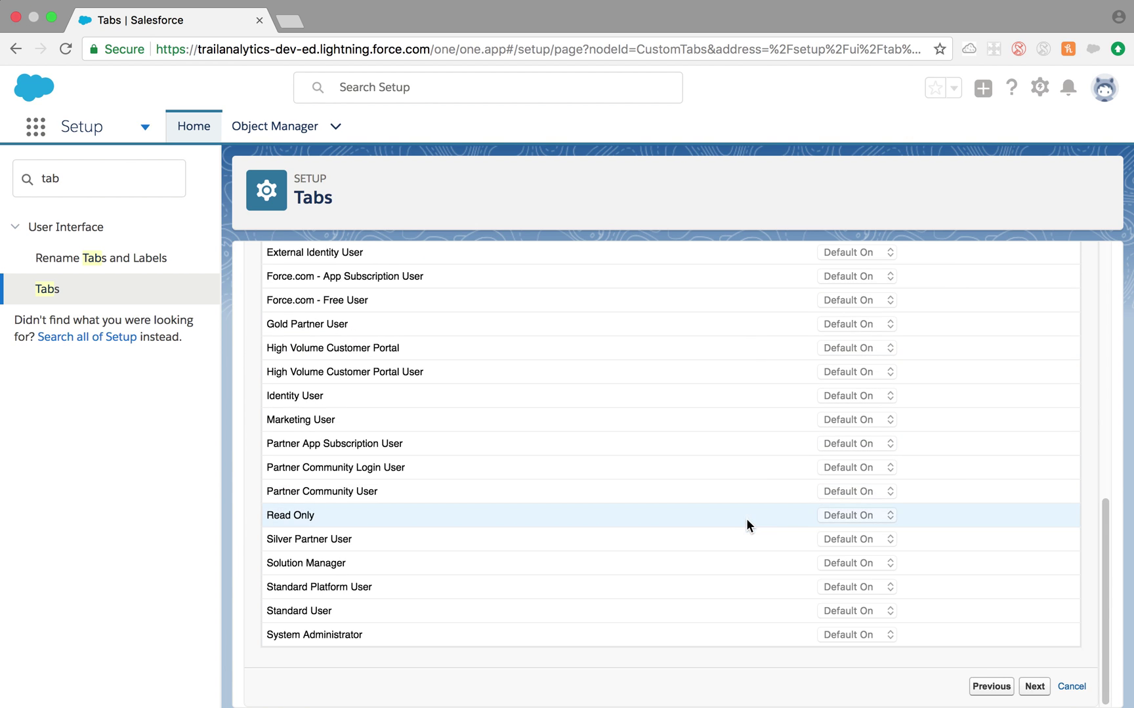
left_click(1031, 688)
scroll(886, 535, "down", 5)
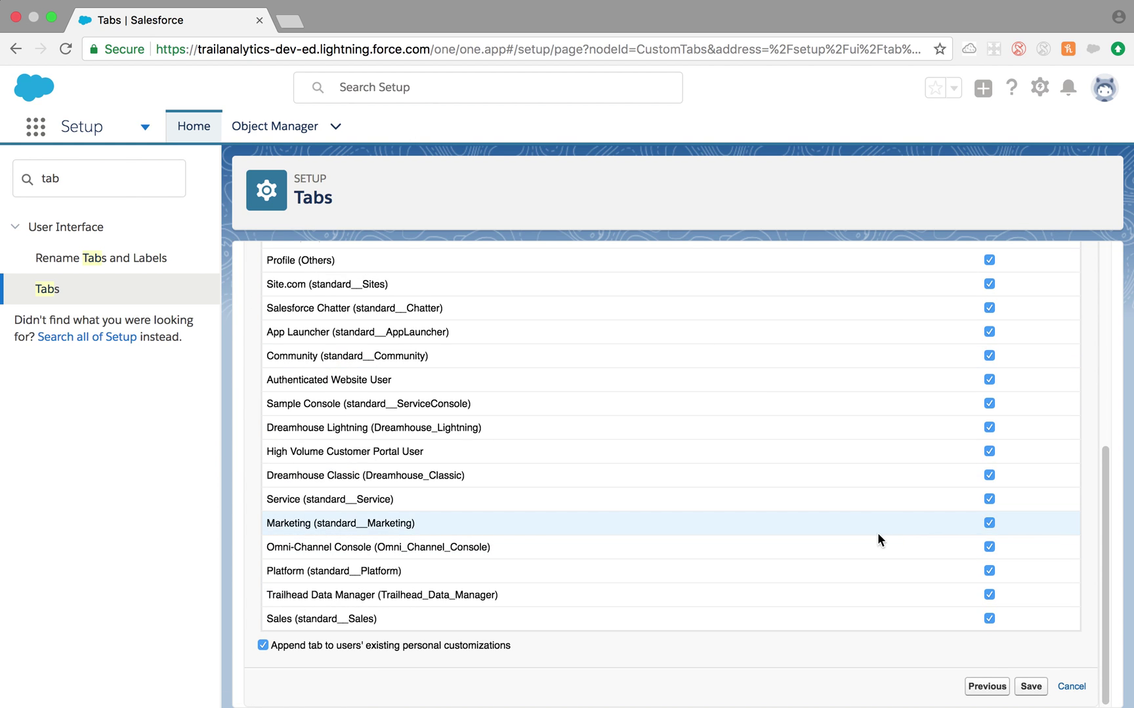
left_click(1031, 686)
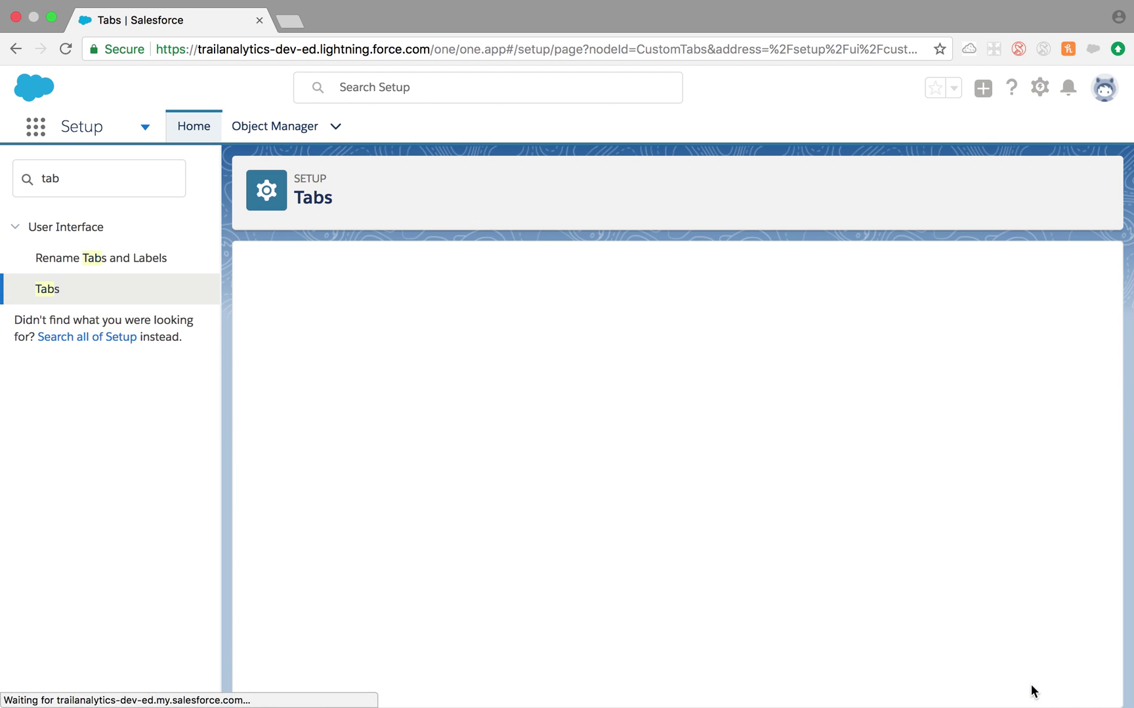
scroll(596, 484, "down", 5)
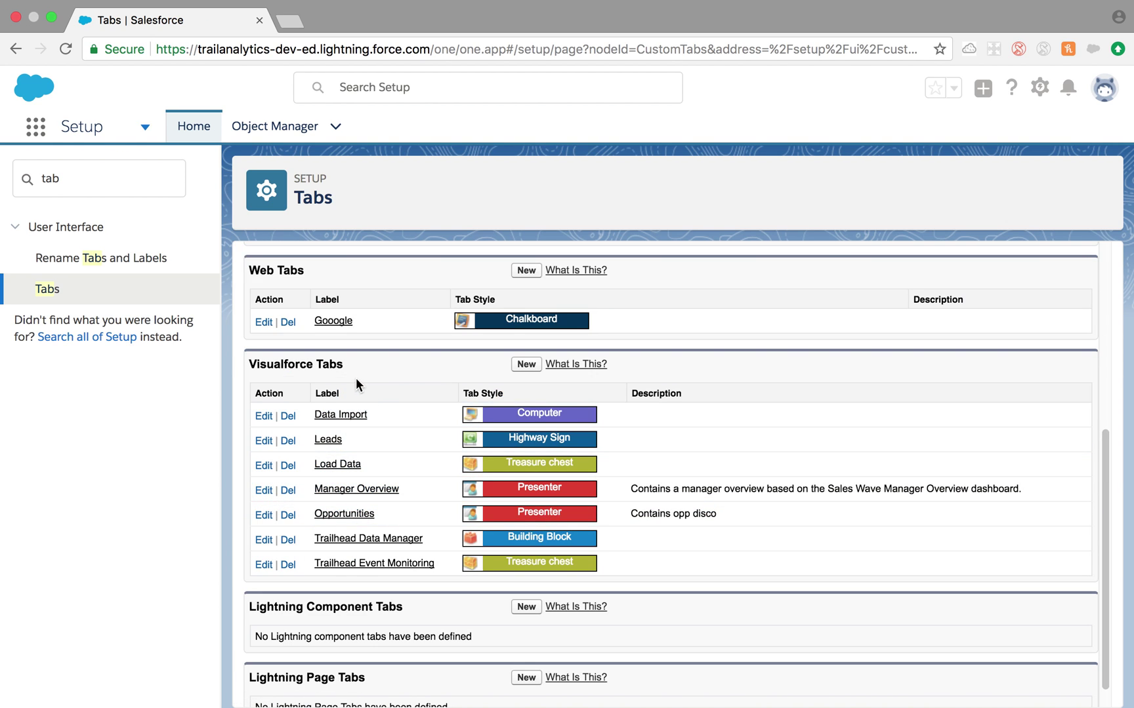
double_click(280, 368)
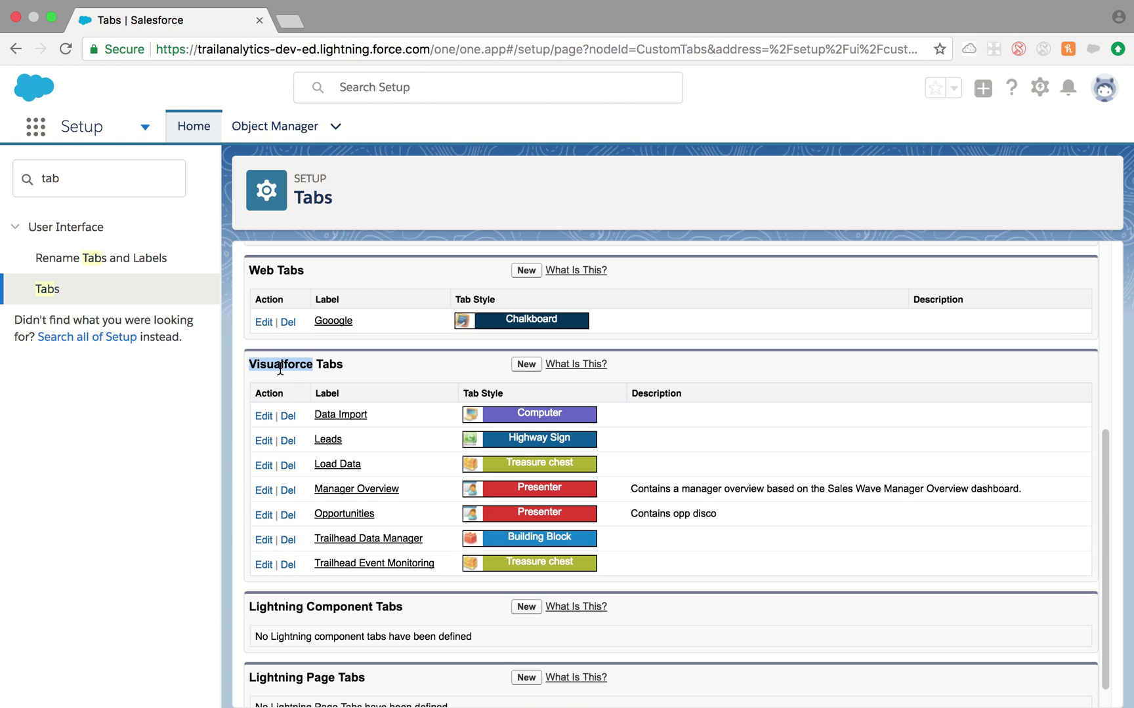
left_click(526, 367)
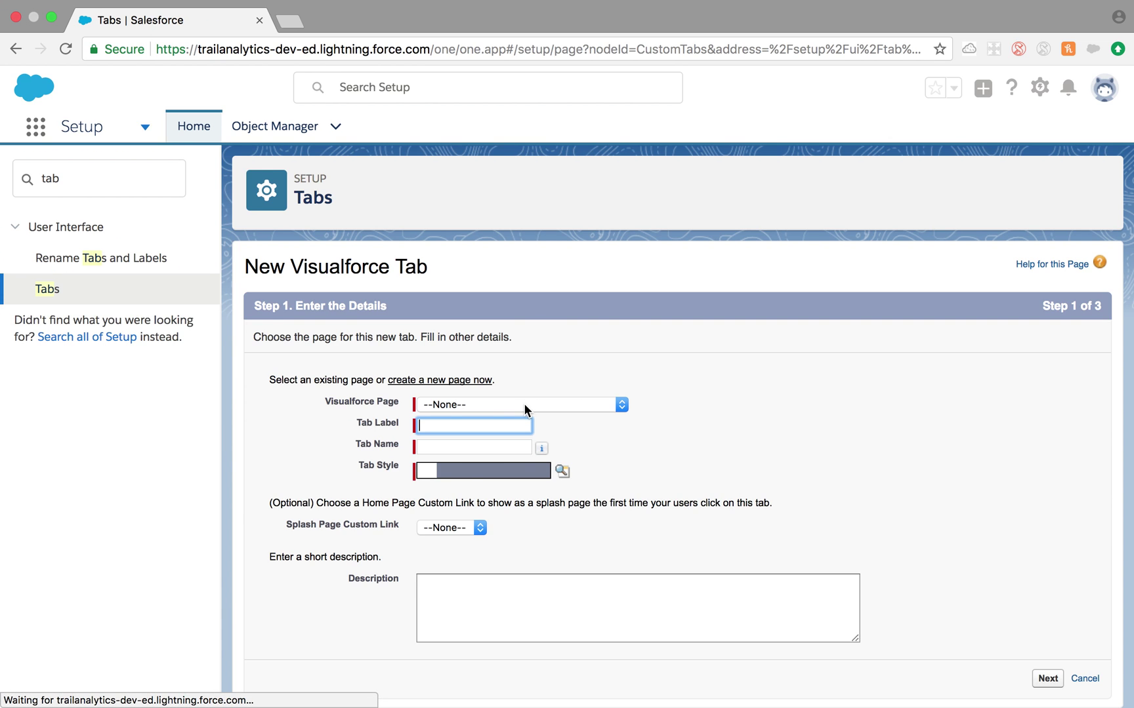
left_click(541, 405)
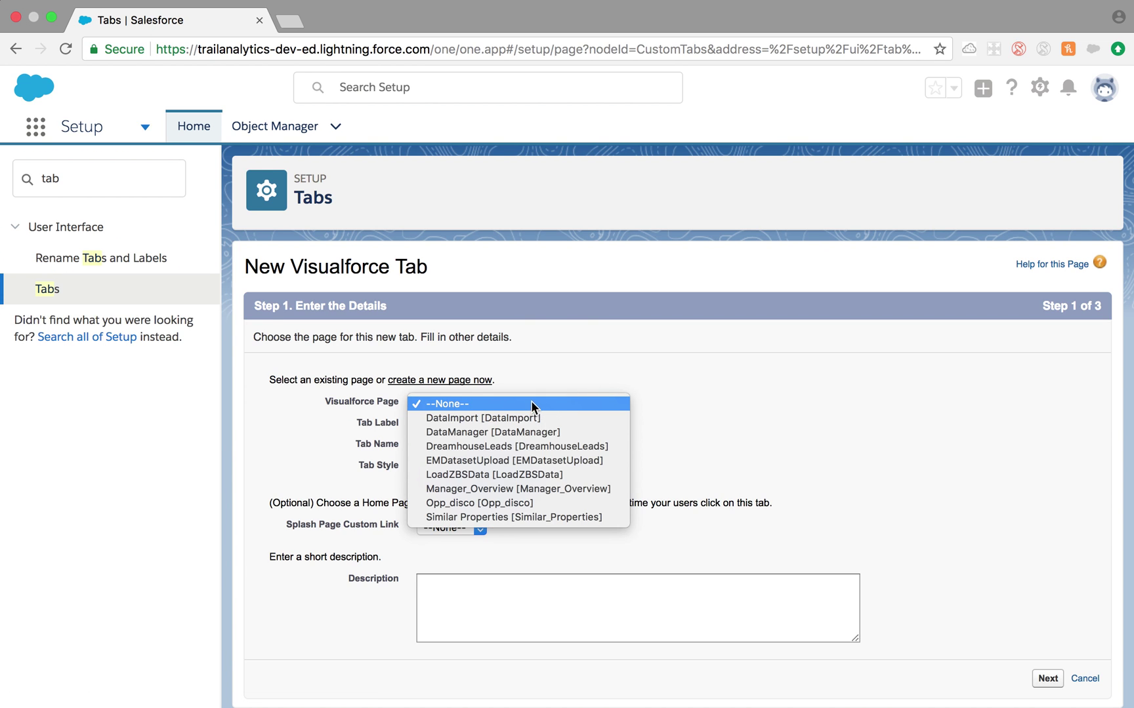
left_click(534, 402)
left_click(608, 405)
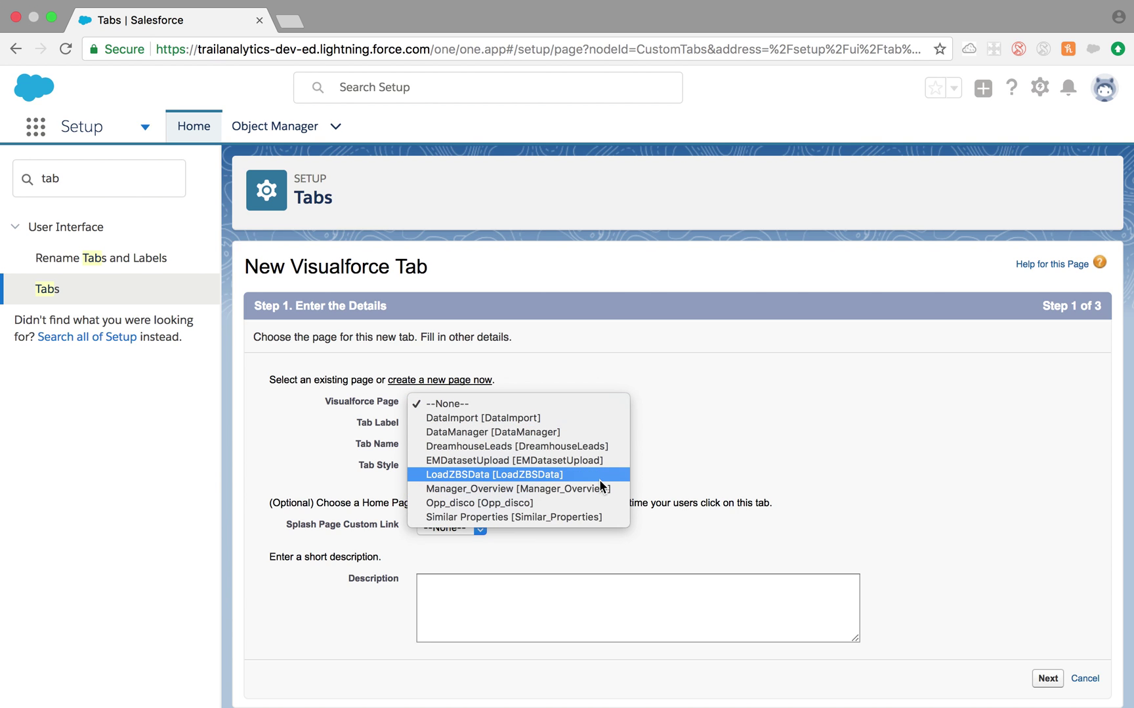
left_click(568, 491)
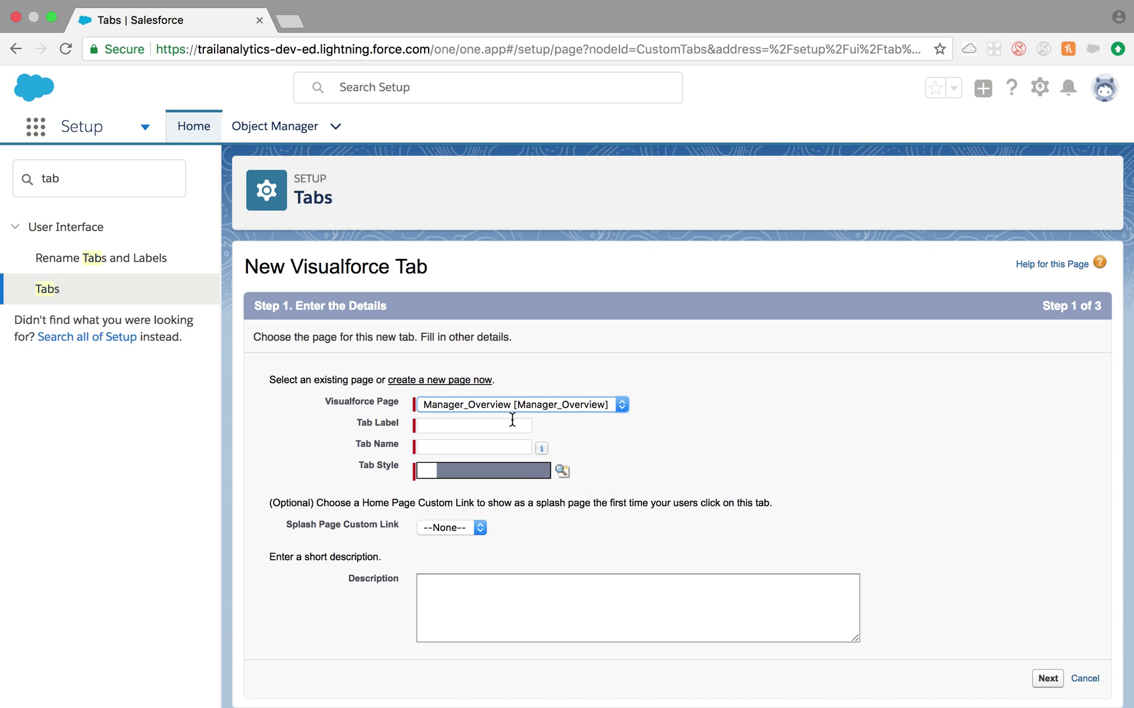
left_click(504, 425)
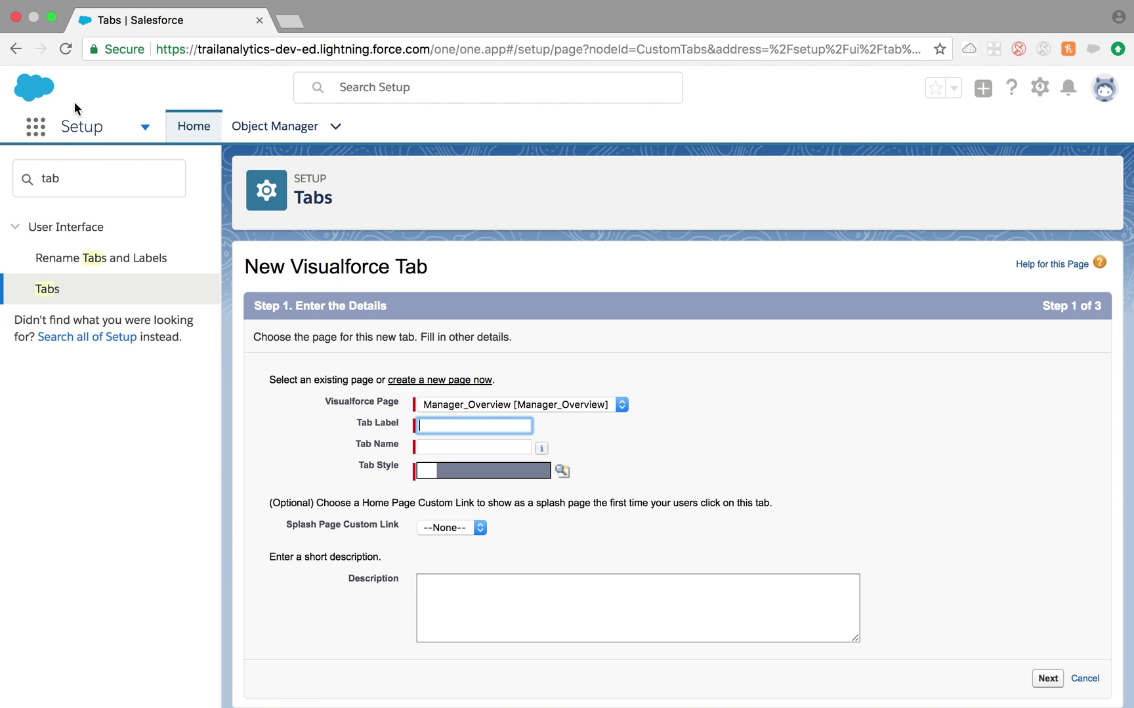
left_click(14, 51)
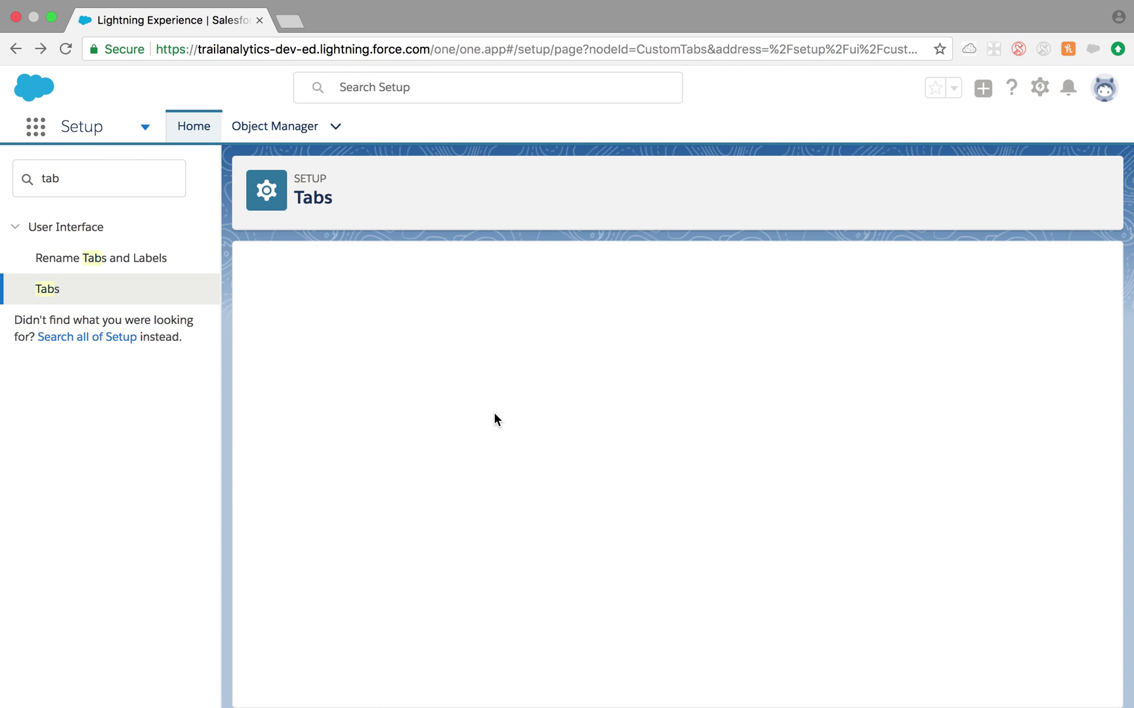
Scroll to the bottom of the Custom Tabs page and open the Lightning Component Tabs section.
scroll(493, 419, "down", 5)
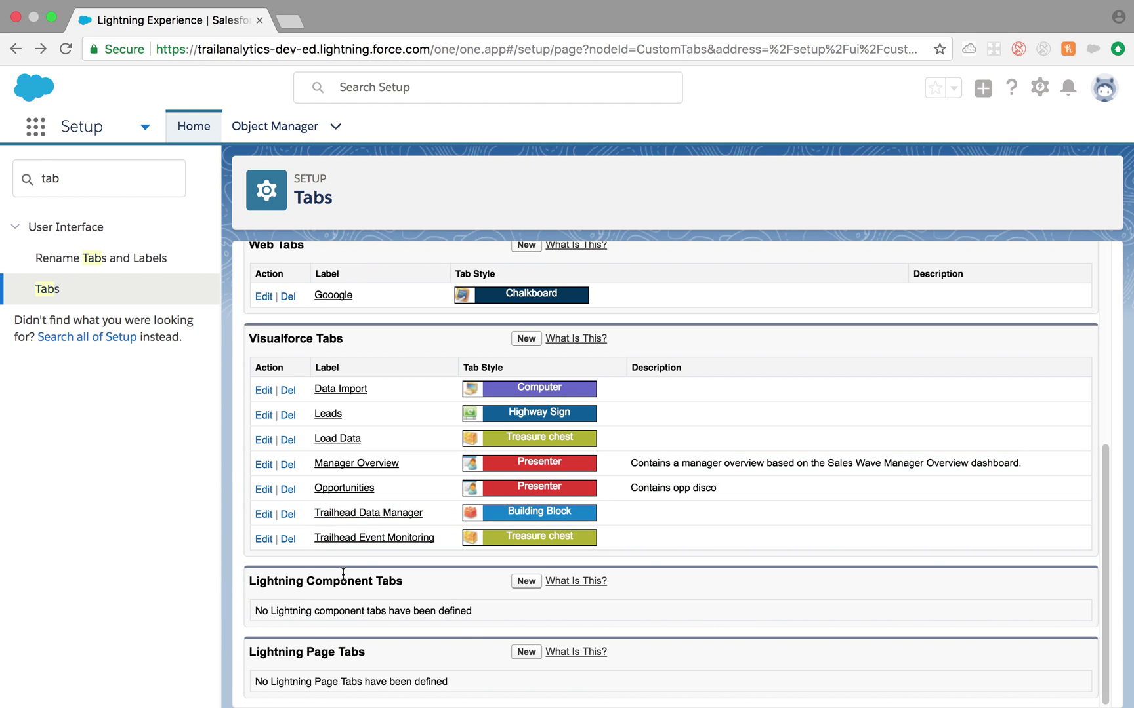
left_click(250, 594)
Start a new Lightning component tab for c:PartnerRelatedList, then open the Developer Console.
left_click(529, 581)
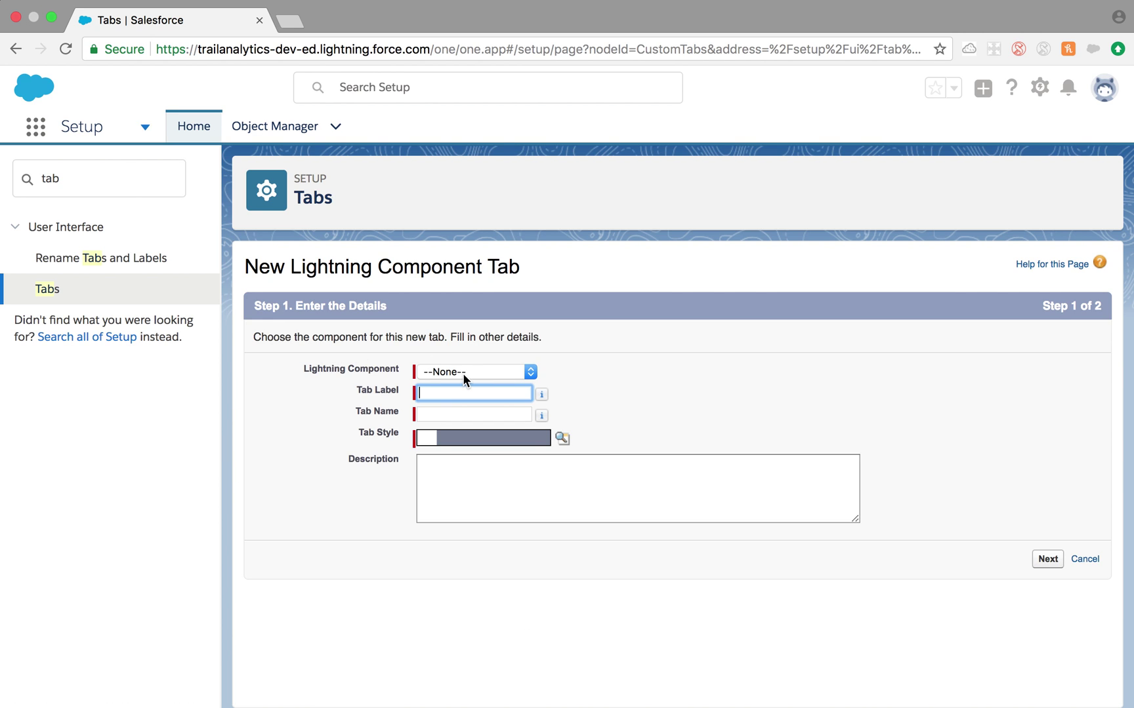
left_click(464, 374)
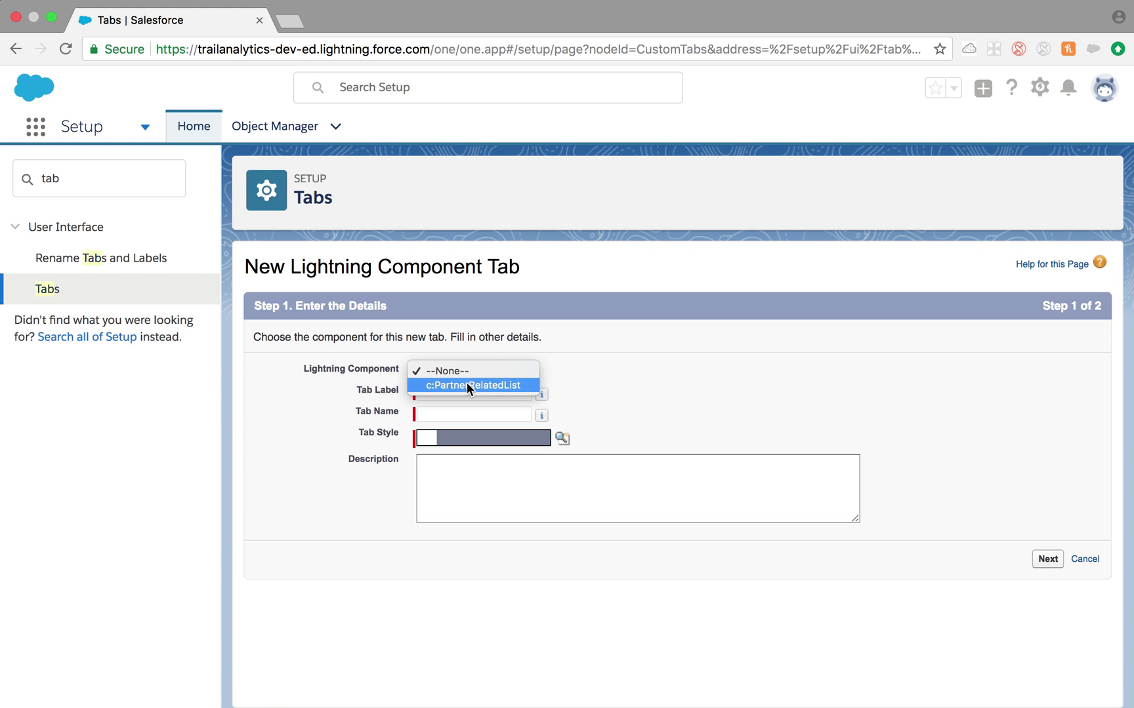
left_click(466, 385)
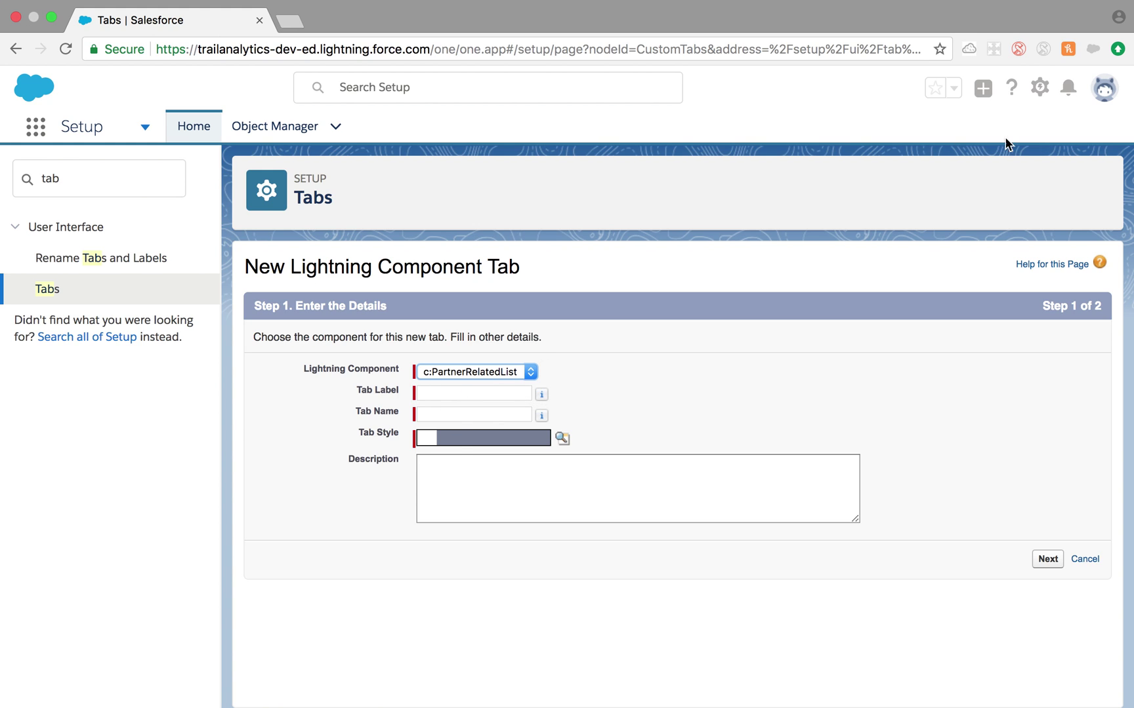
left_click(1039, 87)
left_click(1010, 167)
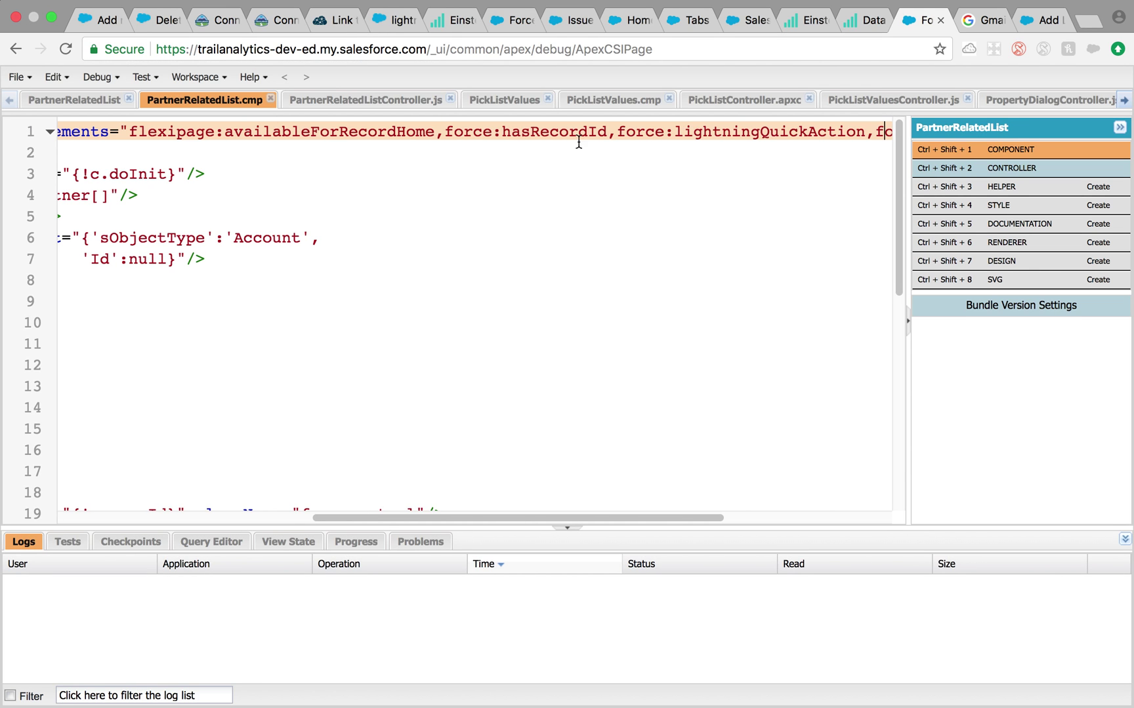
Scroll along line 1 of PartnerRelatedList.cmp and select force:appHostable in the markup.
left_click(670, 518)
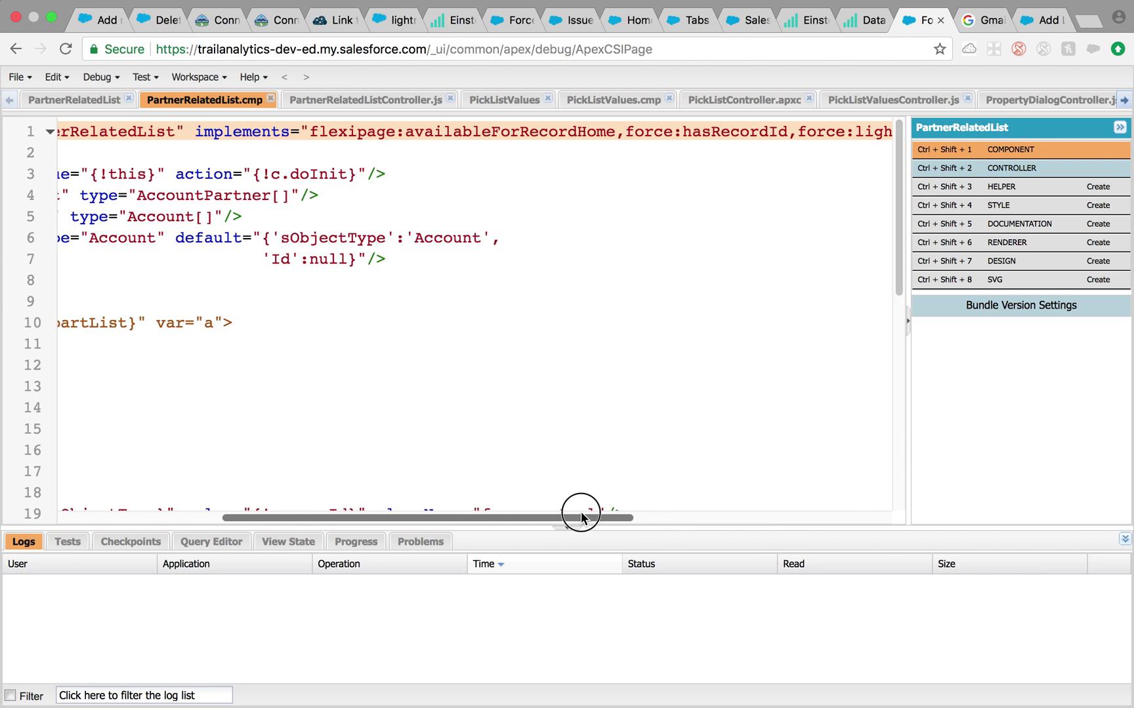
left_click_drag(580, 518, 809, 518)
left_click(596, 139)
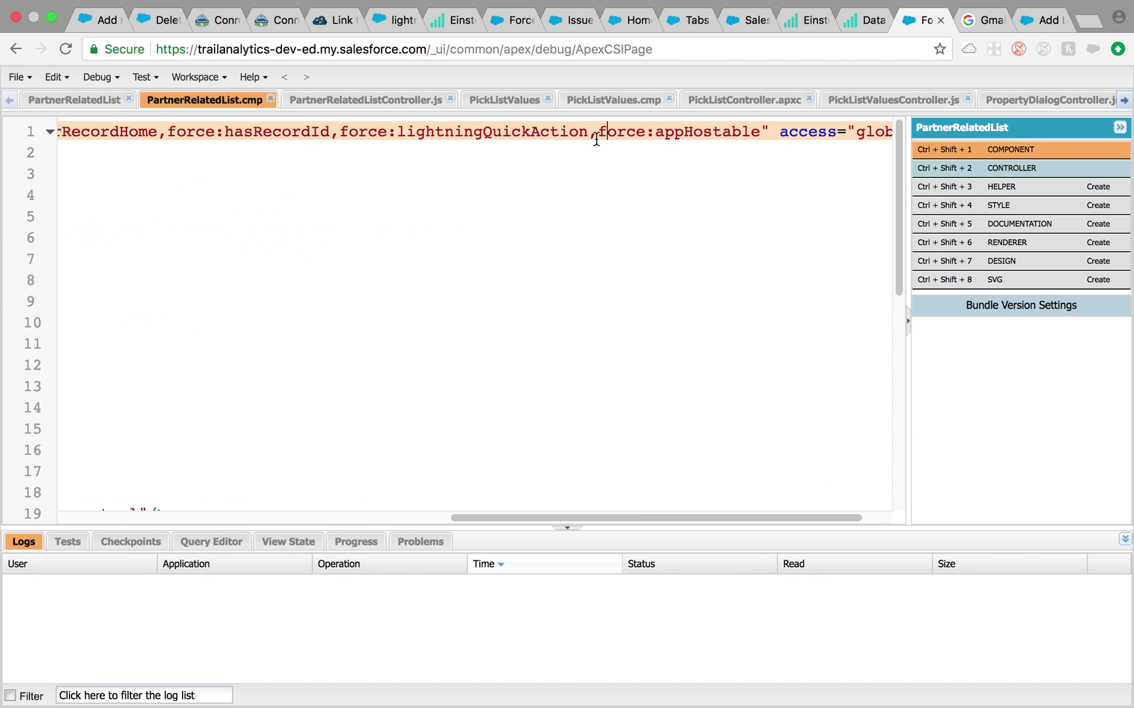
left_click_drag(597, 135, 758, 131)
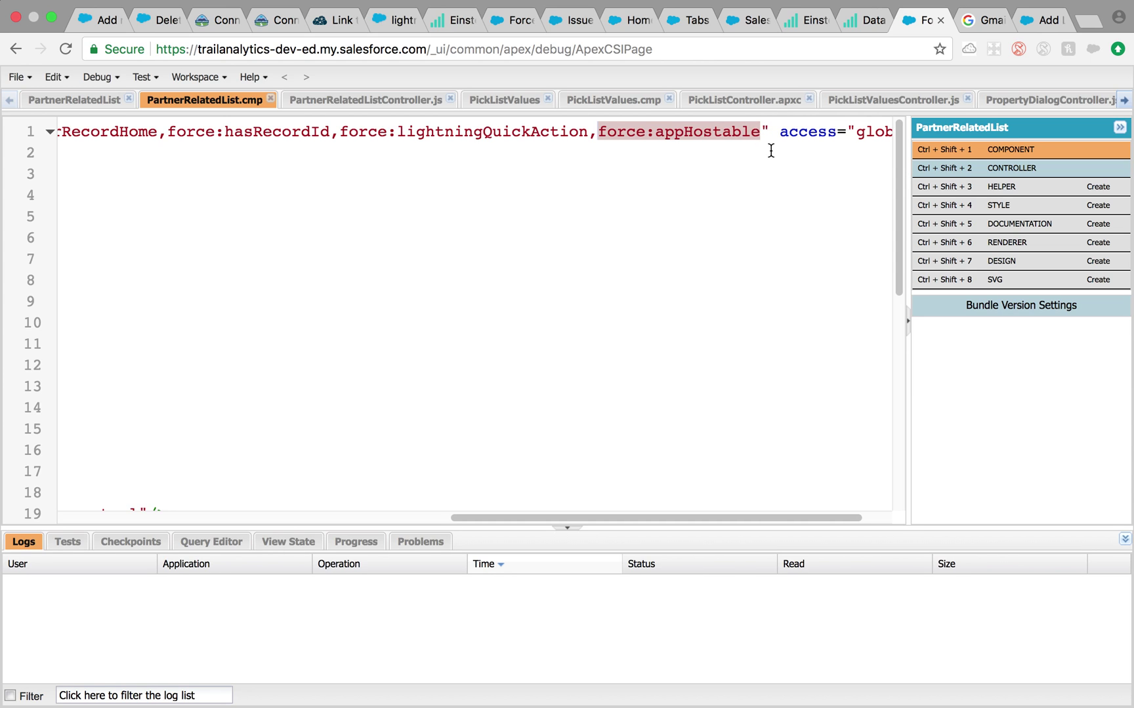
Switch back to the New Lightning Component Tab form in Salesforce Setup.
key("ctrl+Right")
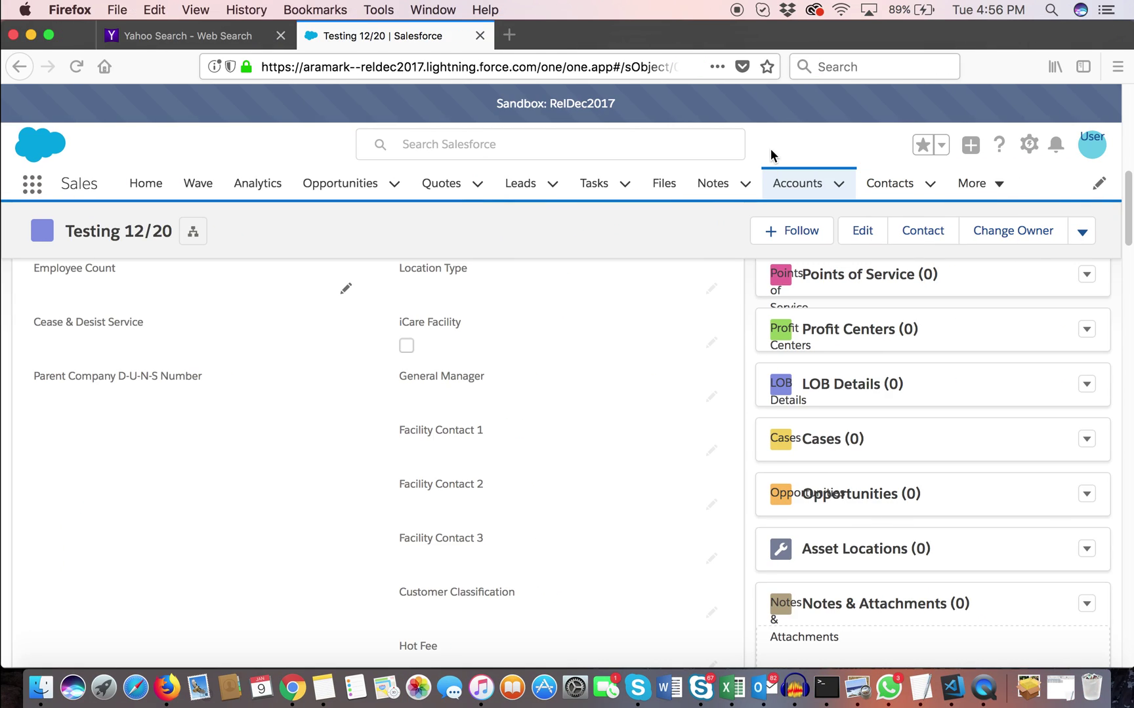
key("ctrl+Left")
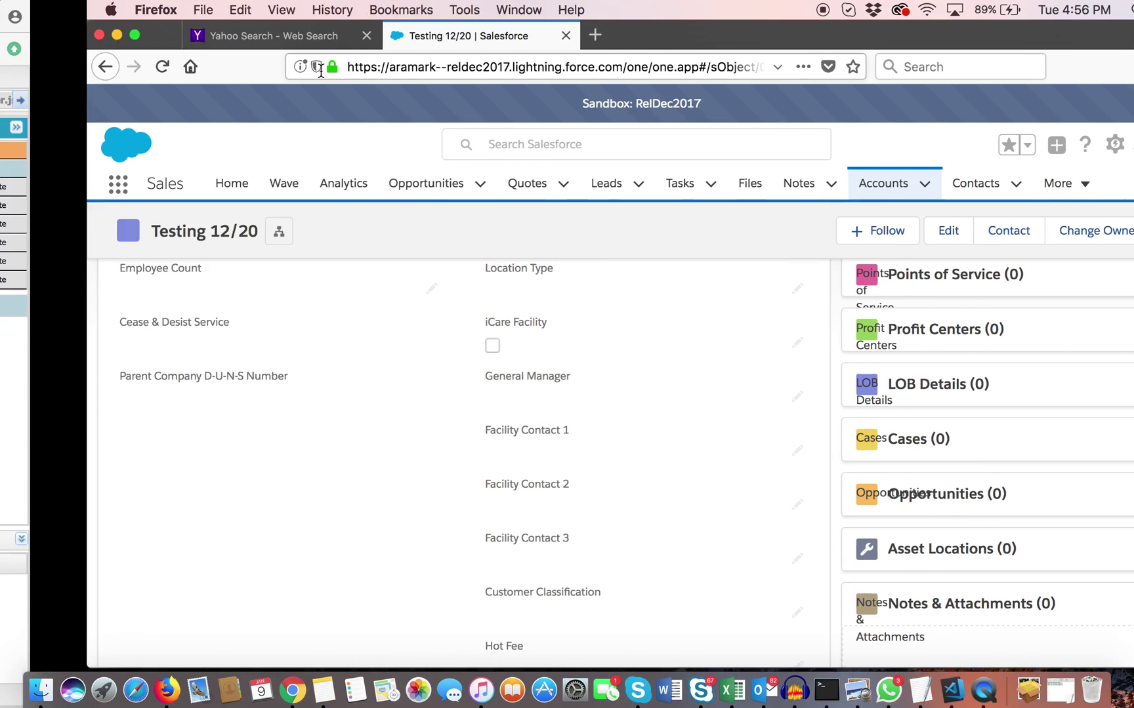
key("ctrl+Left")
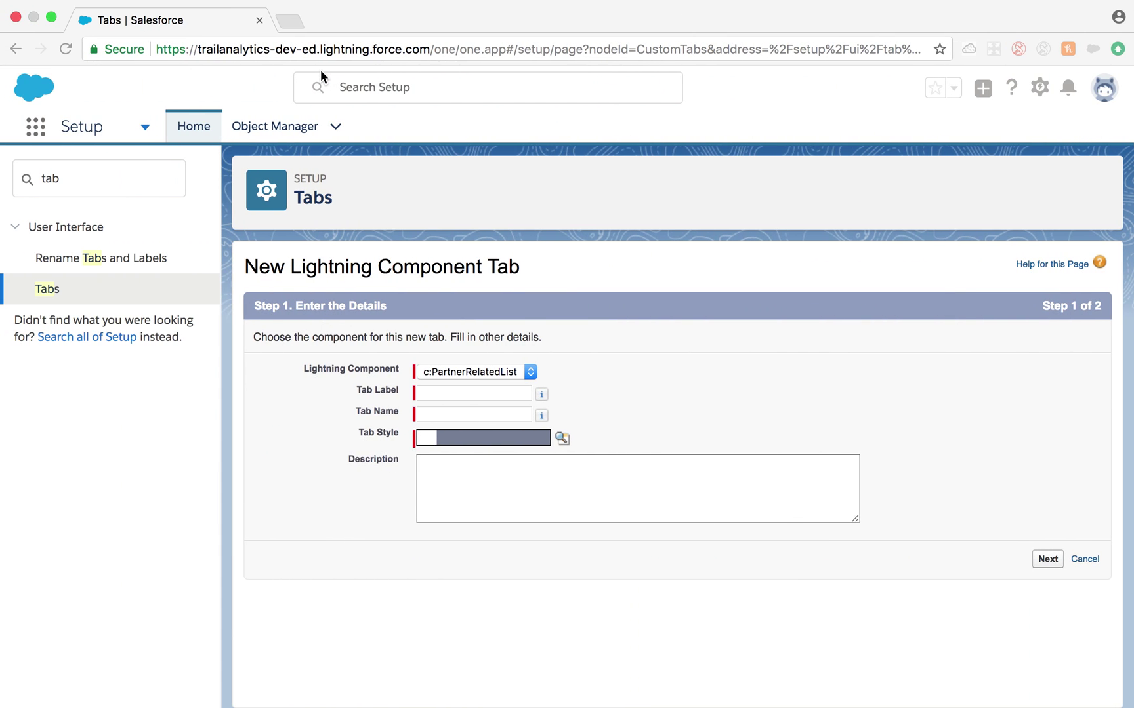
Keep c:PartnerRelatedList selected, then cancel the New Lightning Component Tab form without saving.
left_click(468, 372)
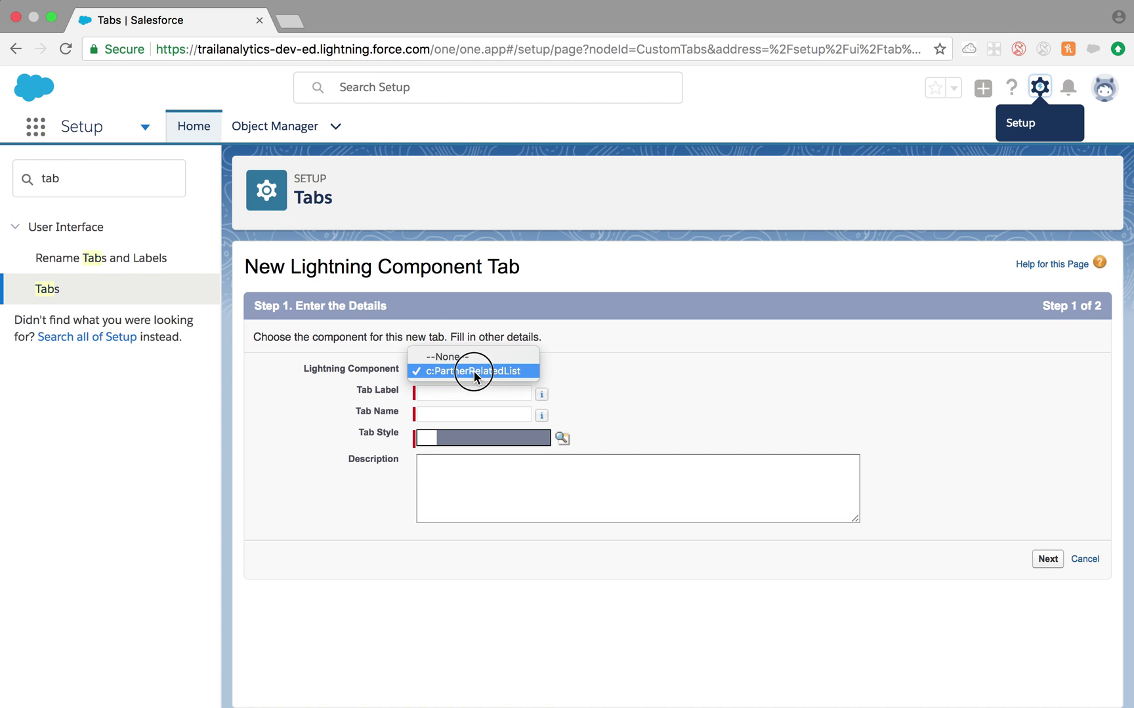
left_click(476, 371)
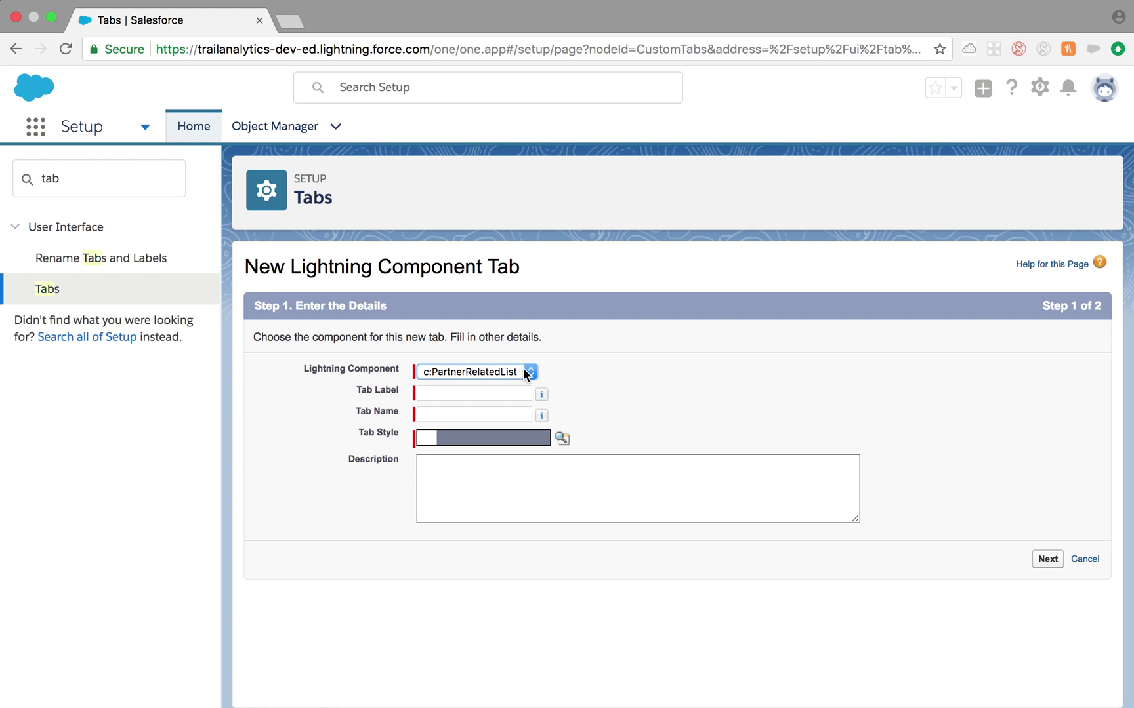
left_click(519, 393)
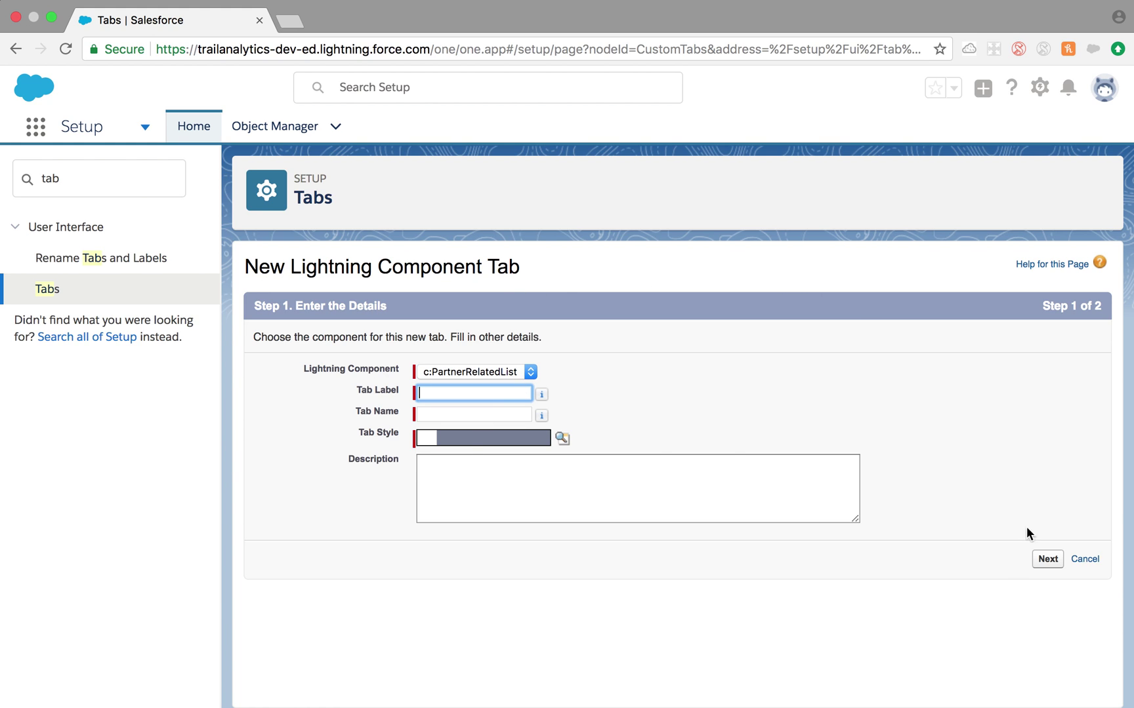
left_click(1084, 561)
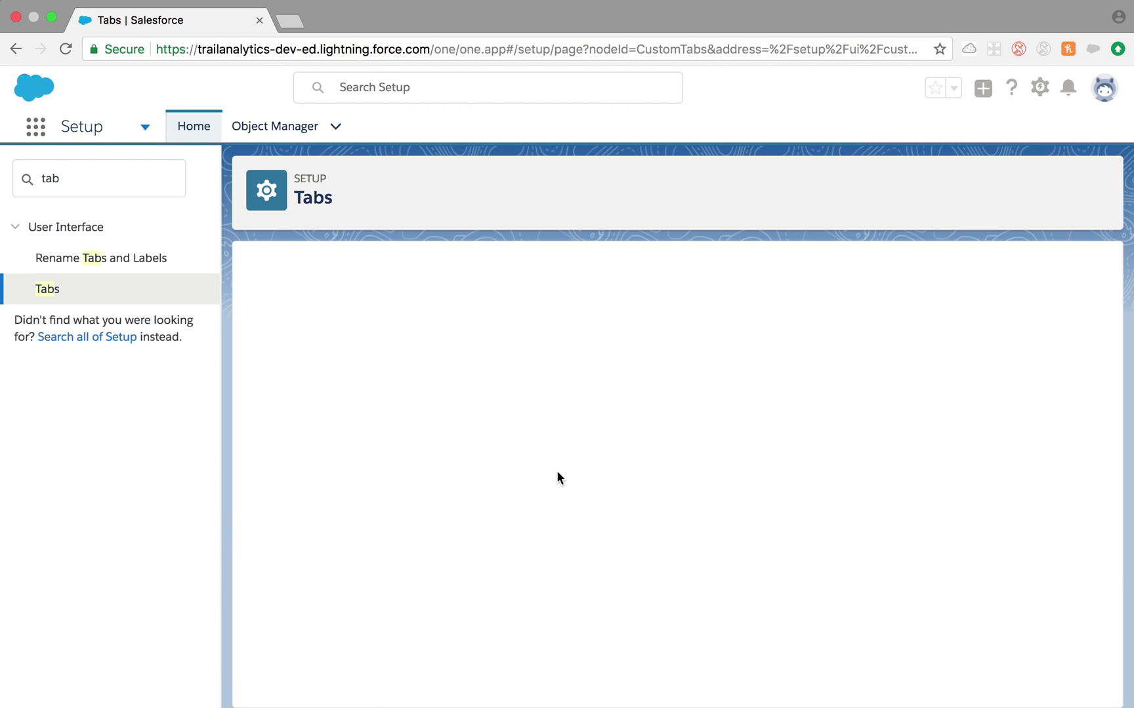
Show the empty Lightning Page Tabs section, then search Setup Quick Find for 'app'.
scroll(557, 475, "down", 5)
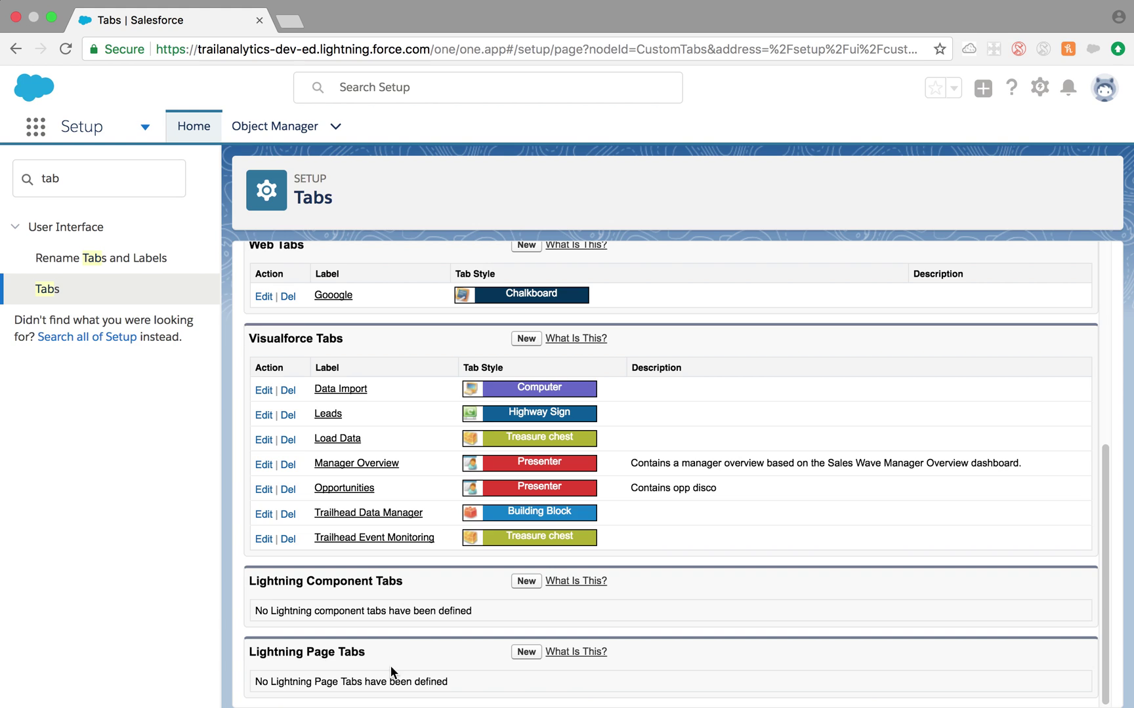
left_click_drag(250, 653, 335, 648)
left_click(454, 647)
double_click(61, 178)
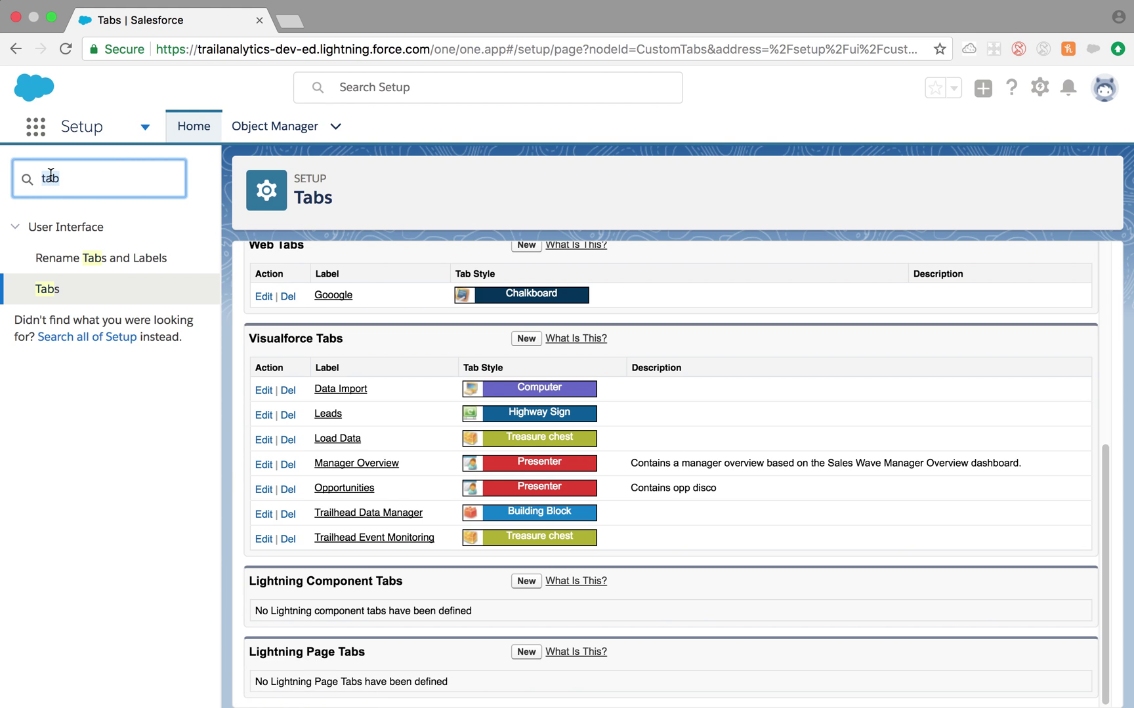
type("app")
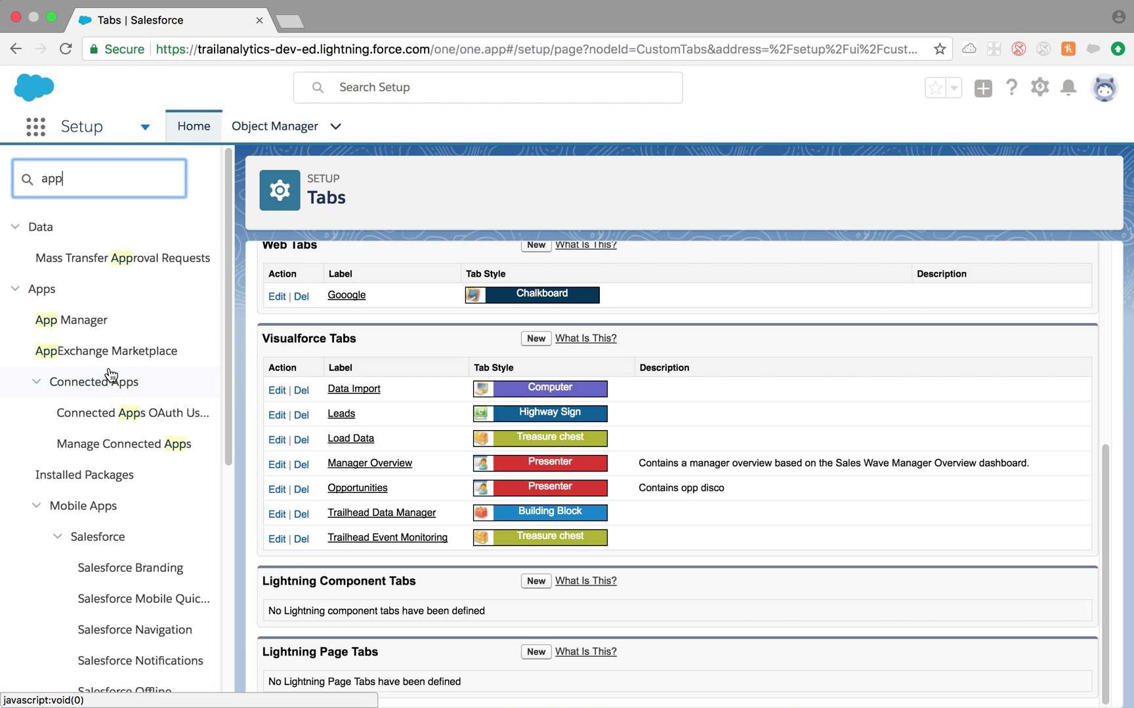
Open User Interface > Lightning App Builder and start creating a new Lightning page.
scroll(78, 370, "down", 6)
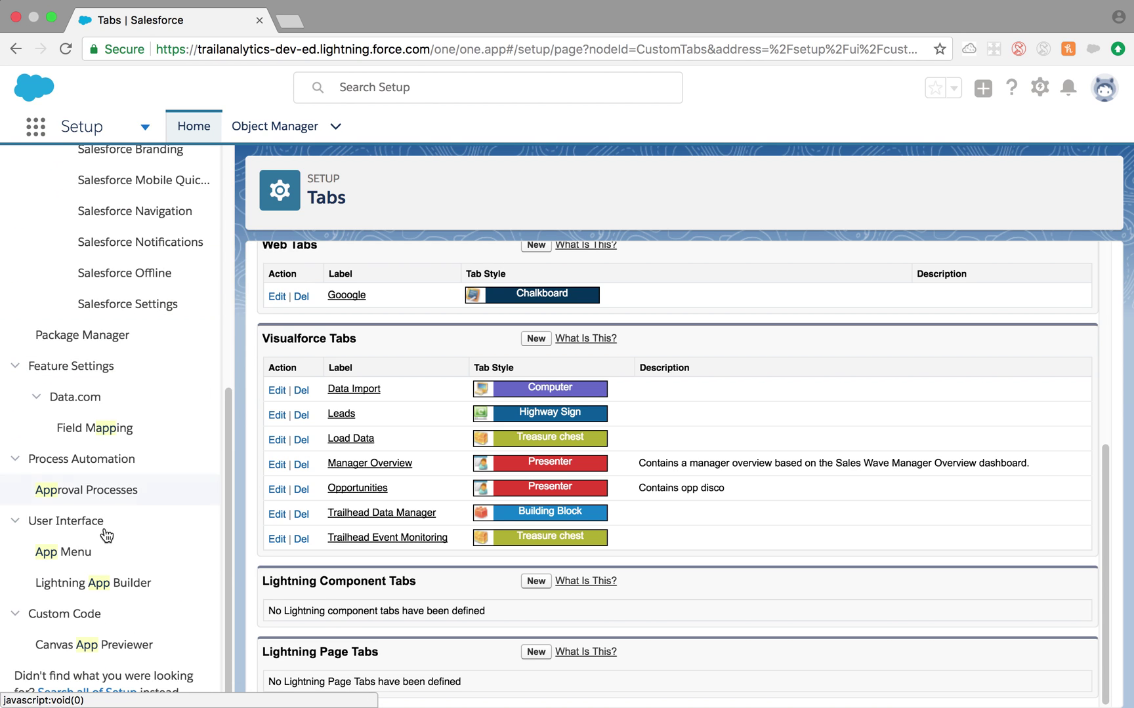
left_click(113, 584)
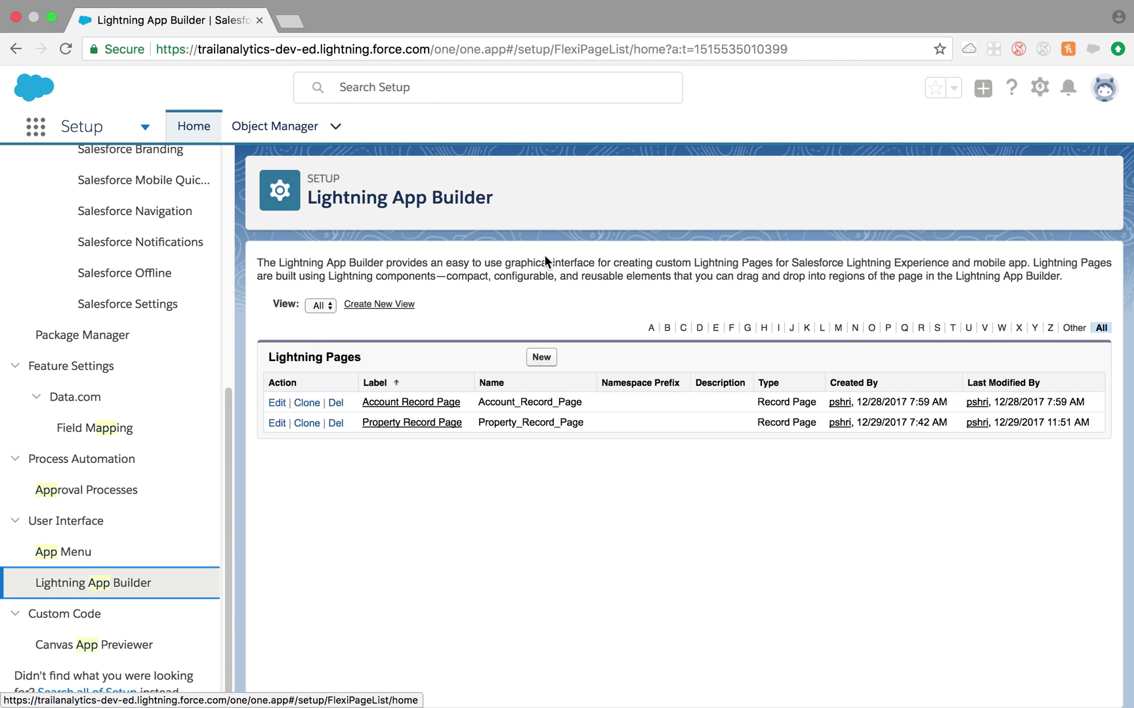
left_click(531, 362)
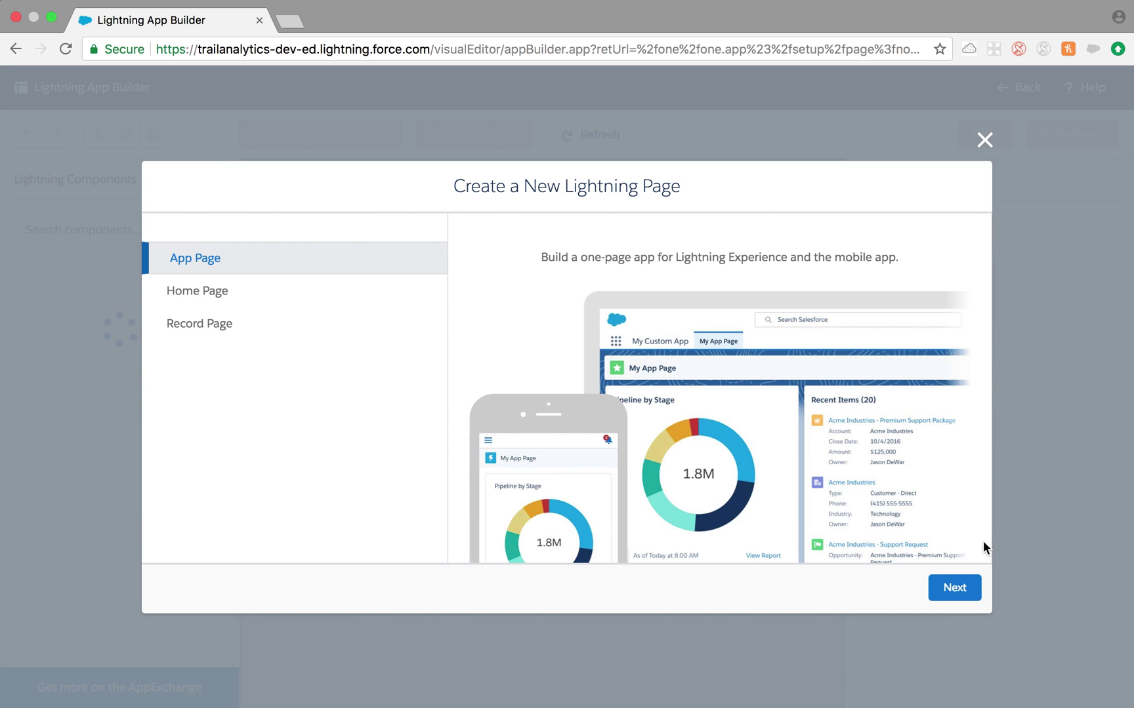
Create an App Page labelled Test using the One Column layout.
left_click(954, 588)
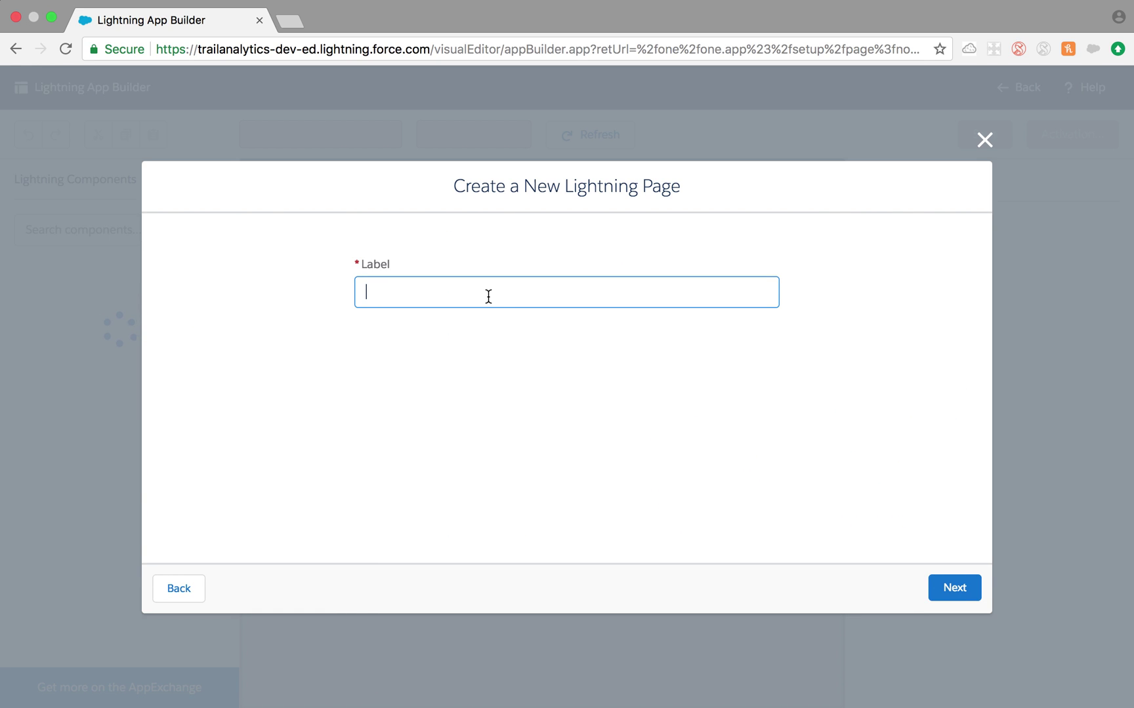
type("Test")
left_click(955, 588)
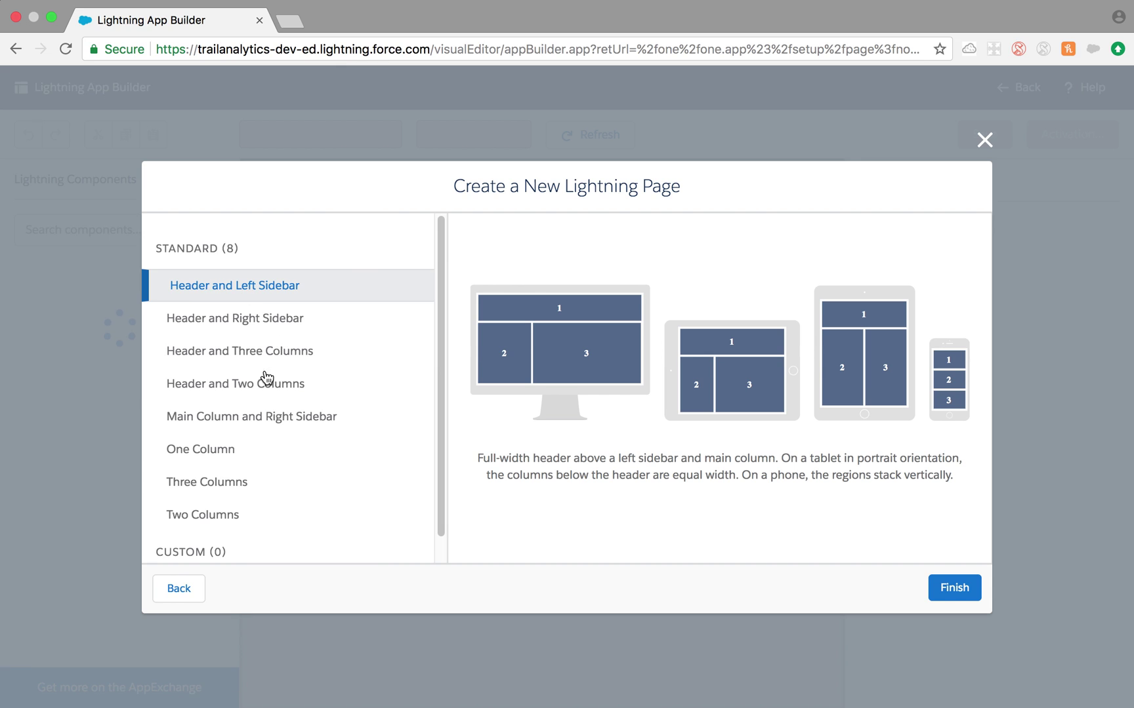
left_click(233, 451)
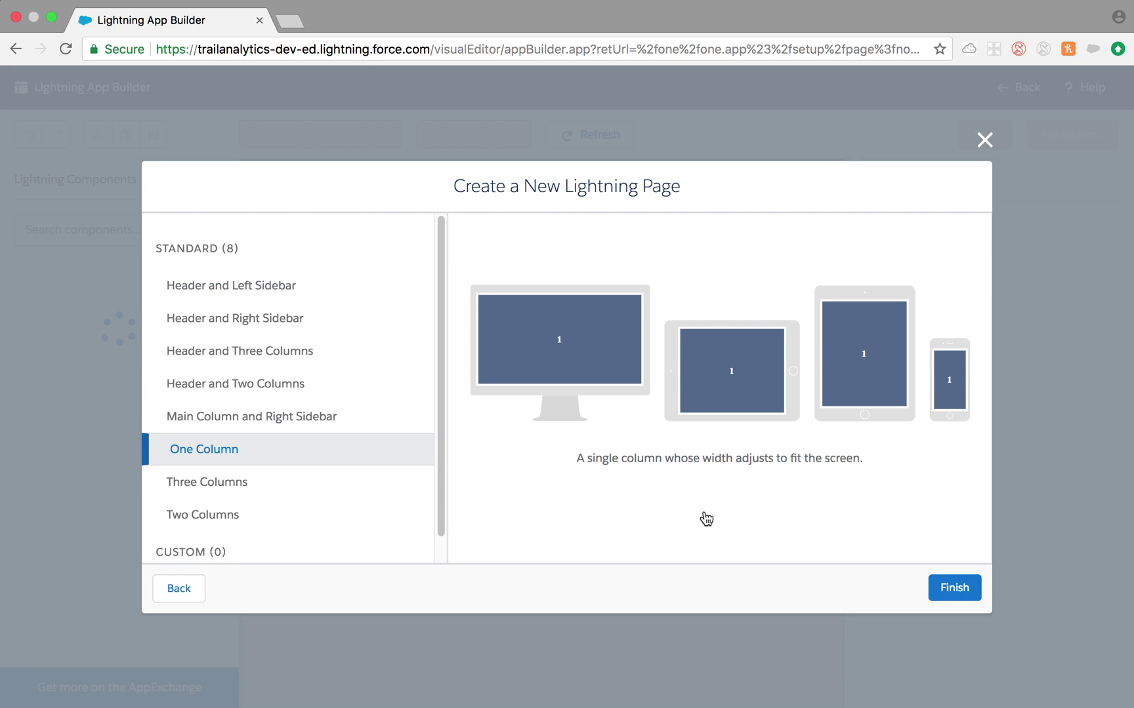
left_click(934, 587)
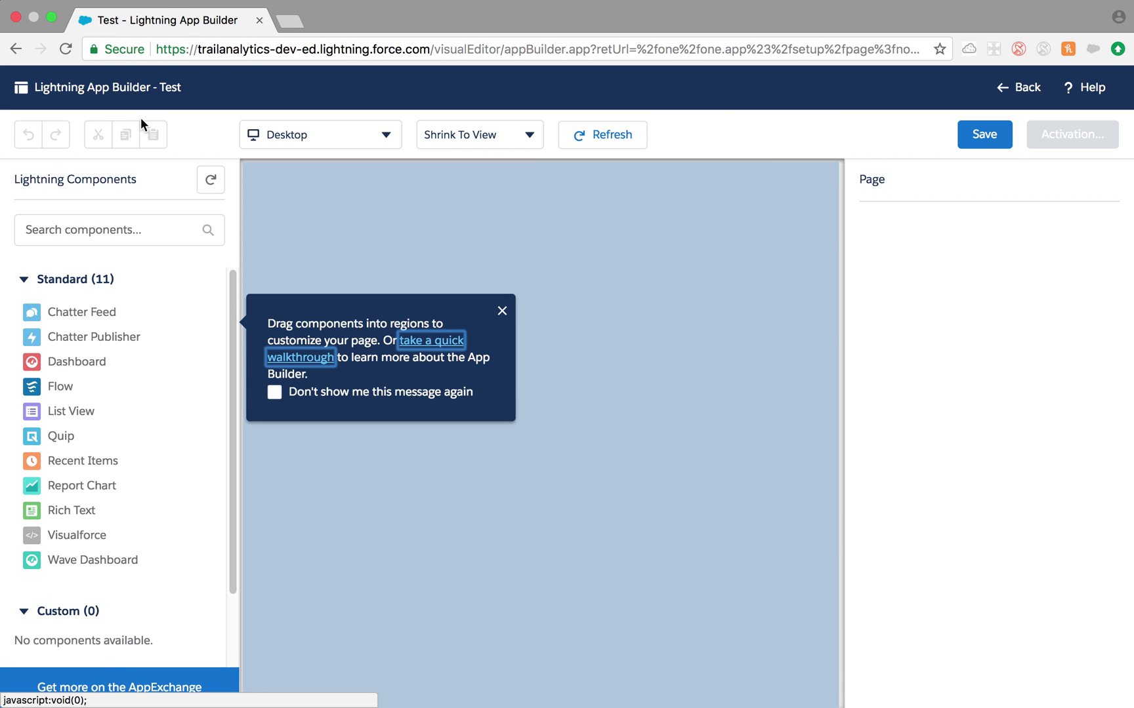
Place a Dashboard component at the top of the Test page and check its dashboard list.
left_click_drag(74, 363, 482, 216)
left_click(1026, 255)
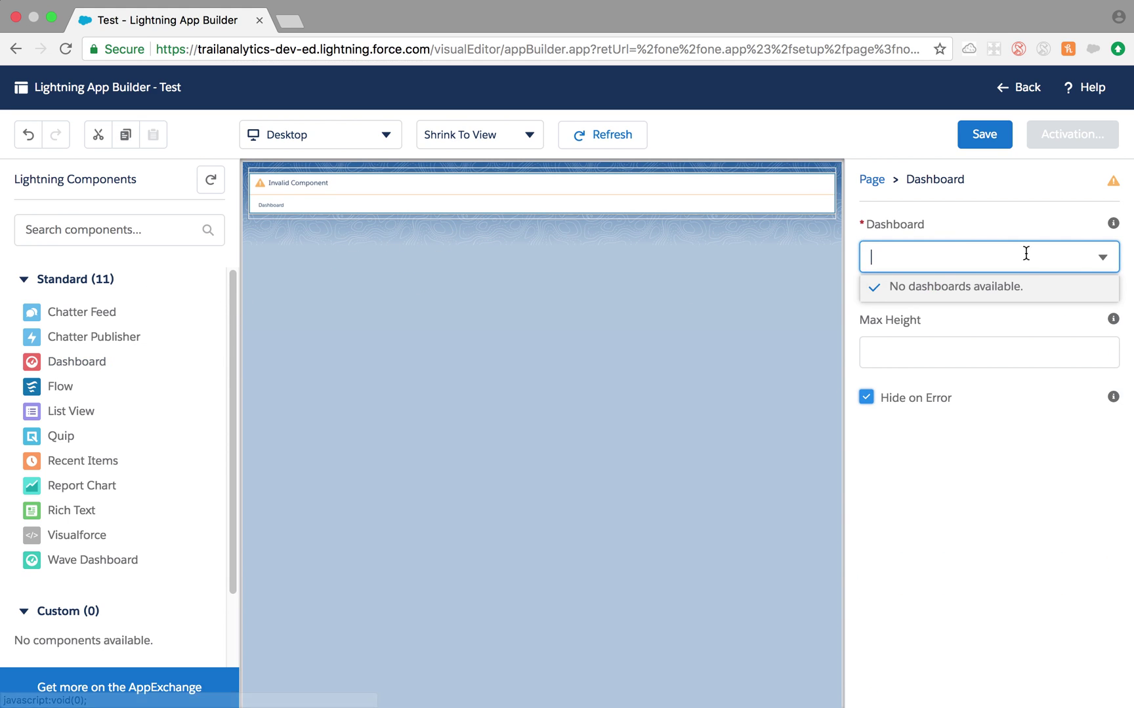
left_click(1102, 257)
scroll(84, 440, "down", 1)
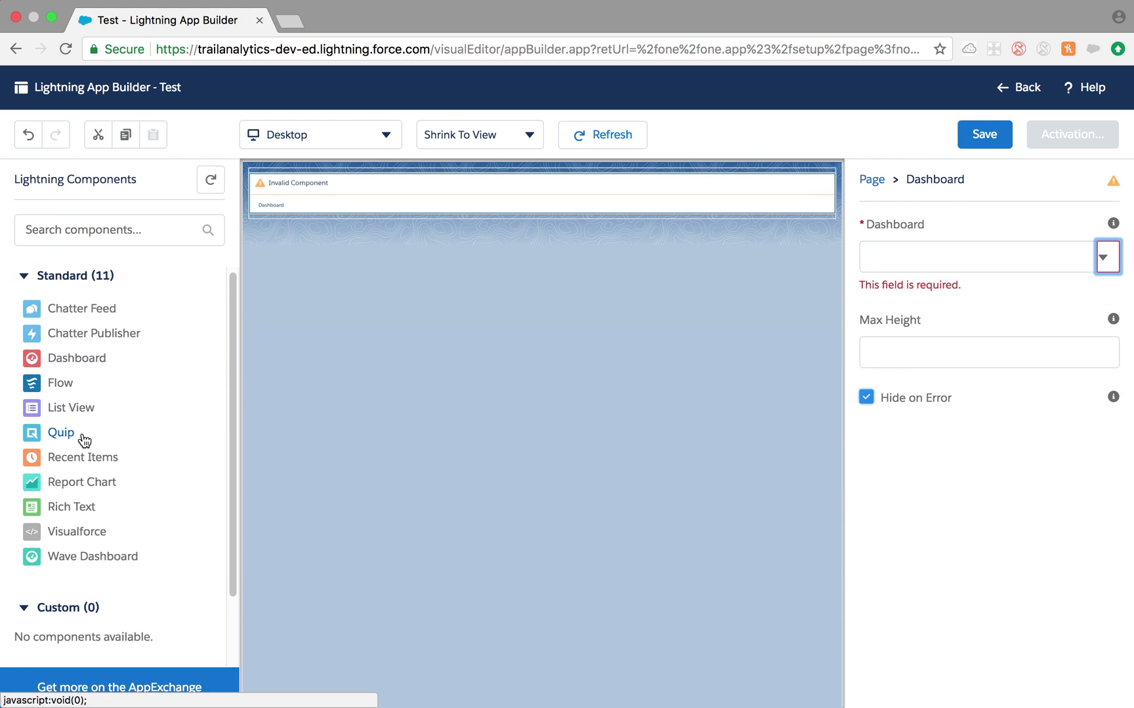
Add an All Accounts List View, delete the invalid Dashboard component, and save the page.
left_click(71, 409)
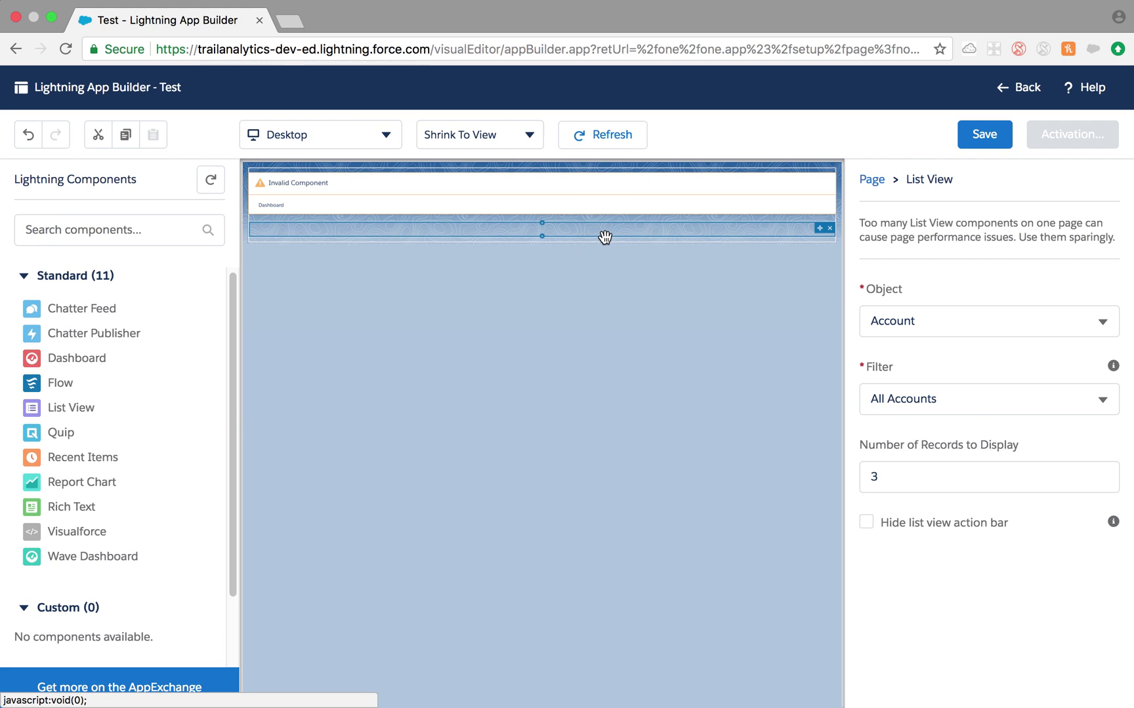
left_click(937, 321)
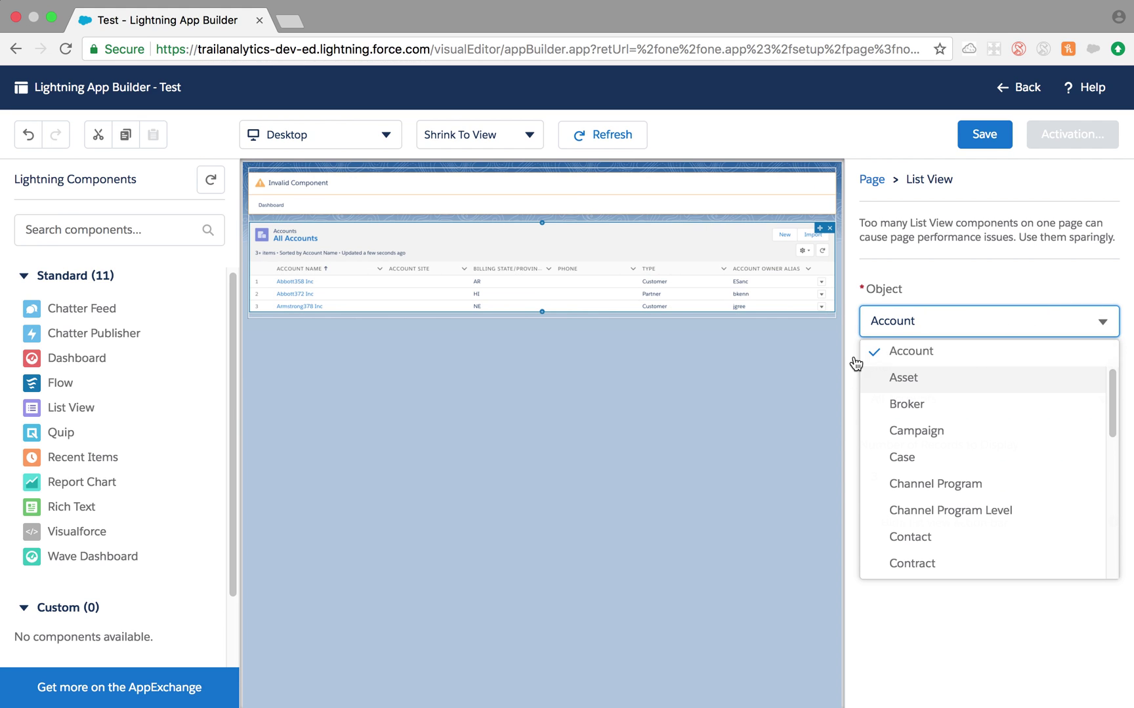
left_click(830, 175)
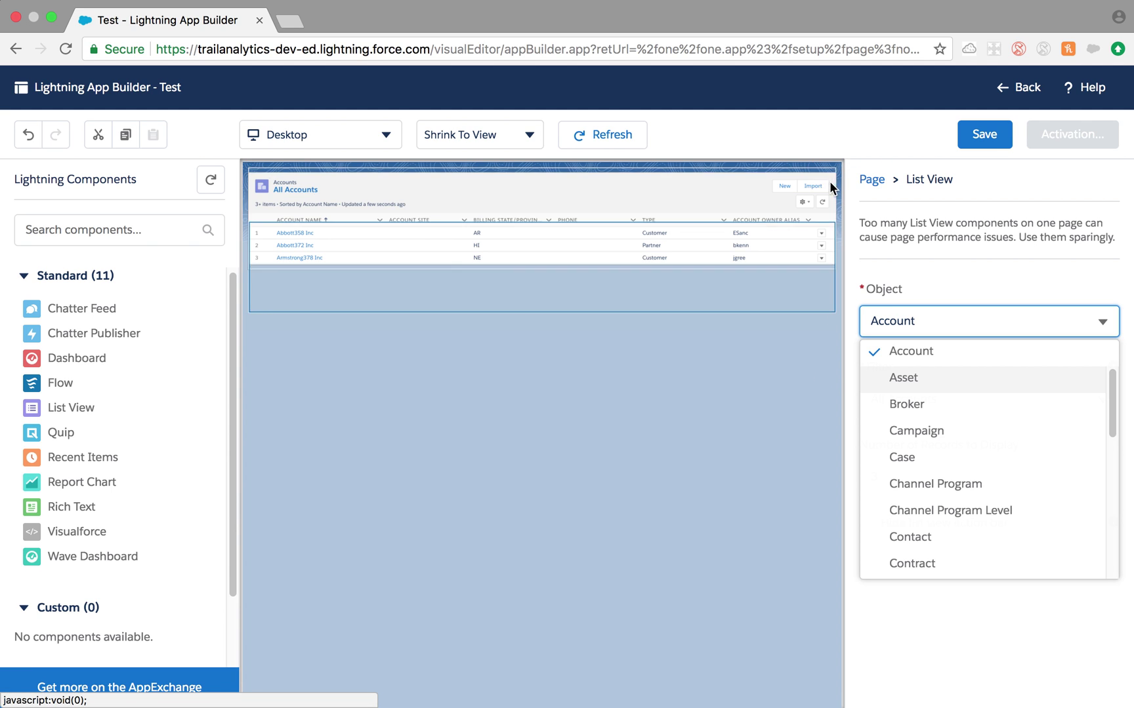
left_click(973, 132)
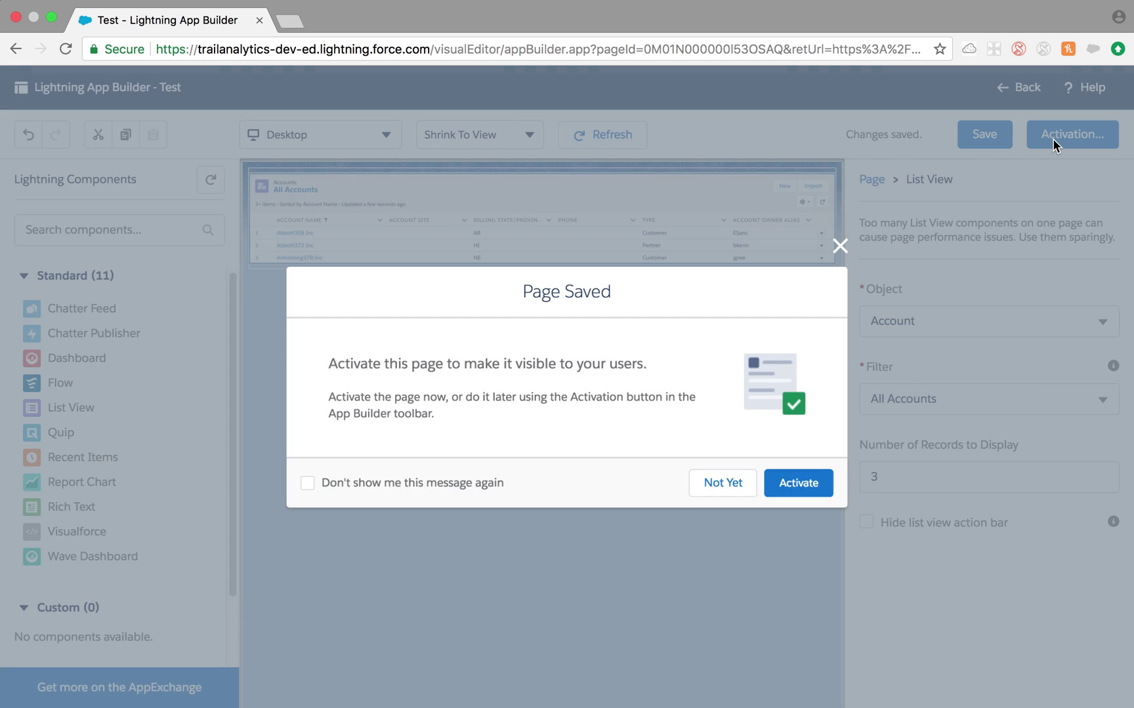
Activate the Test page for all users and view its Lightning Experience app options.
left_click(816, 490)
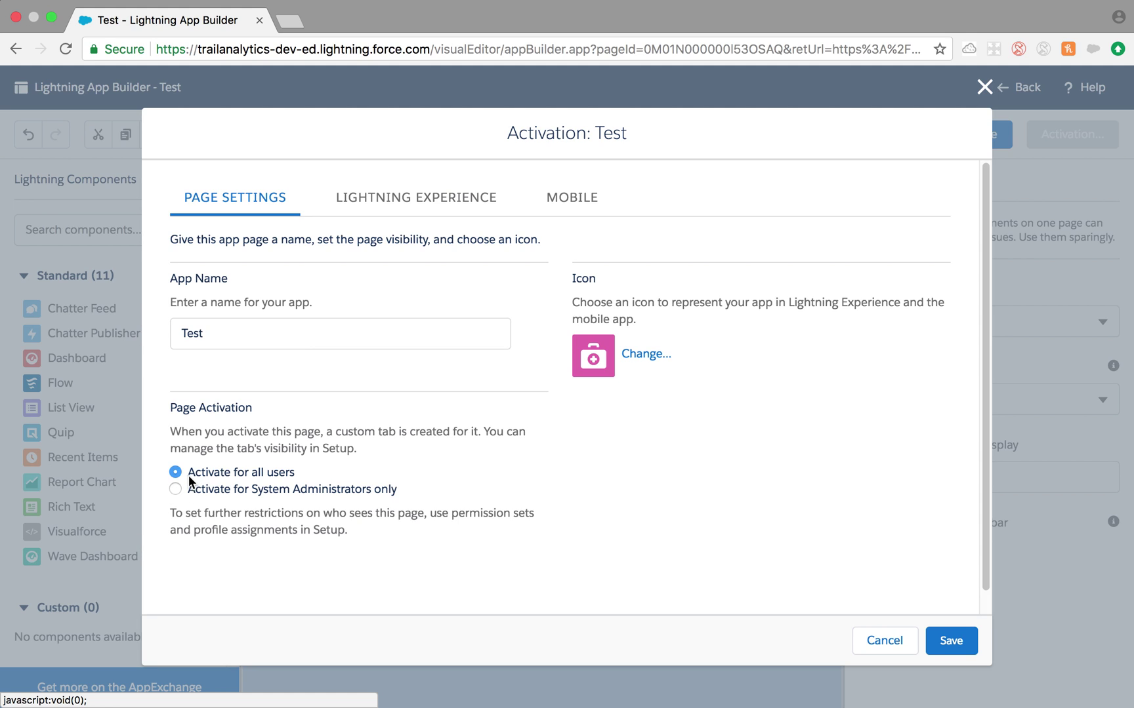
left_click_drag(189, 475, 303, 477)
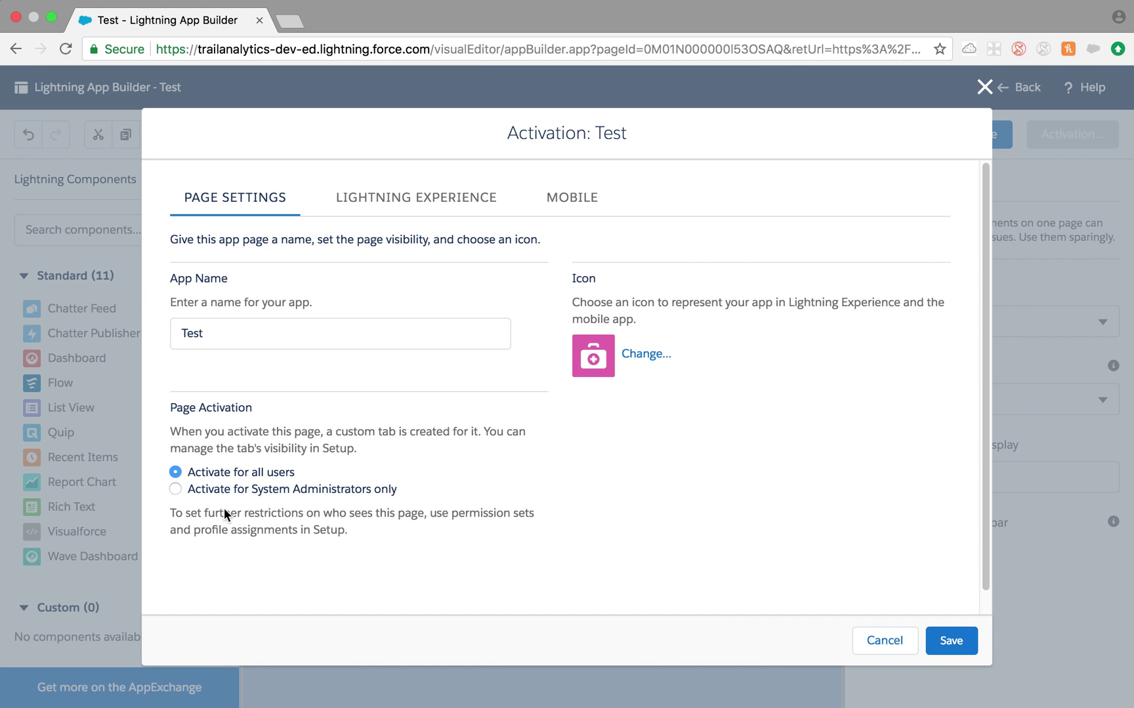
left_click(378, 208)
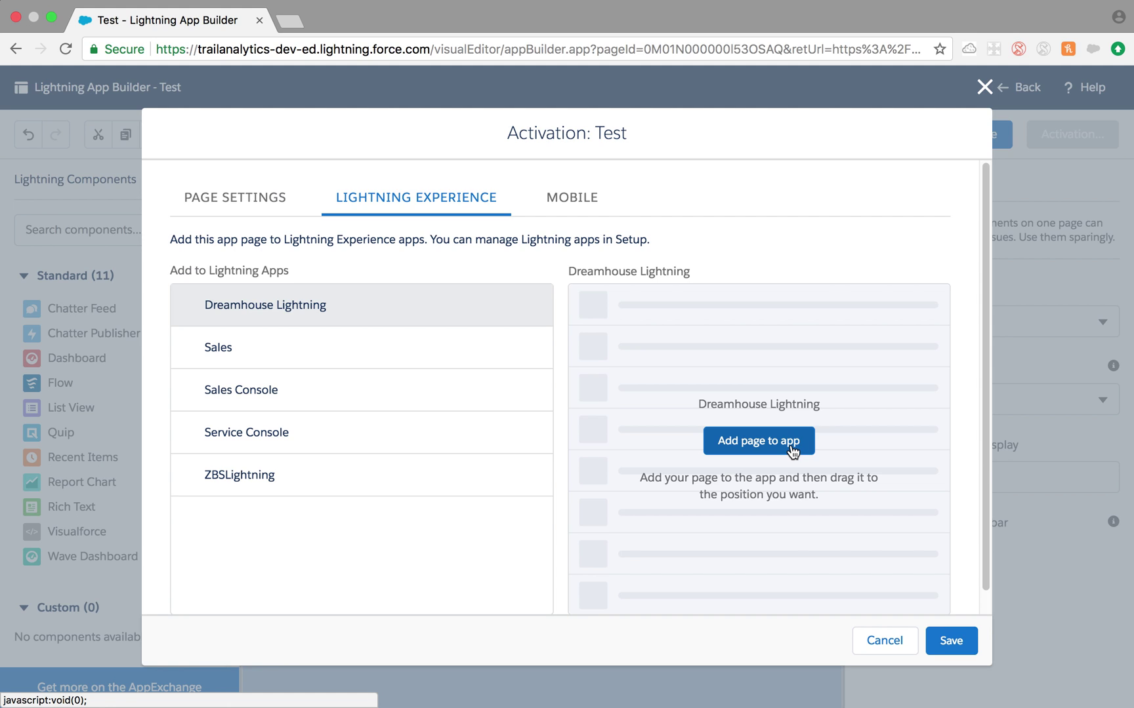
Give the Test page the orange sun icon and add it to the Dreamhouse Lightning app.
left_click(219, 198)
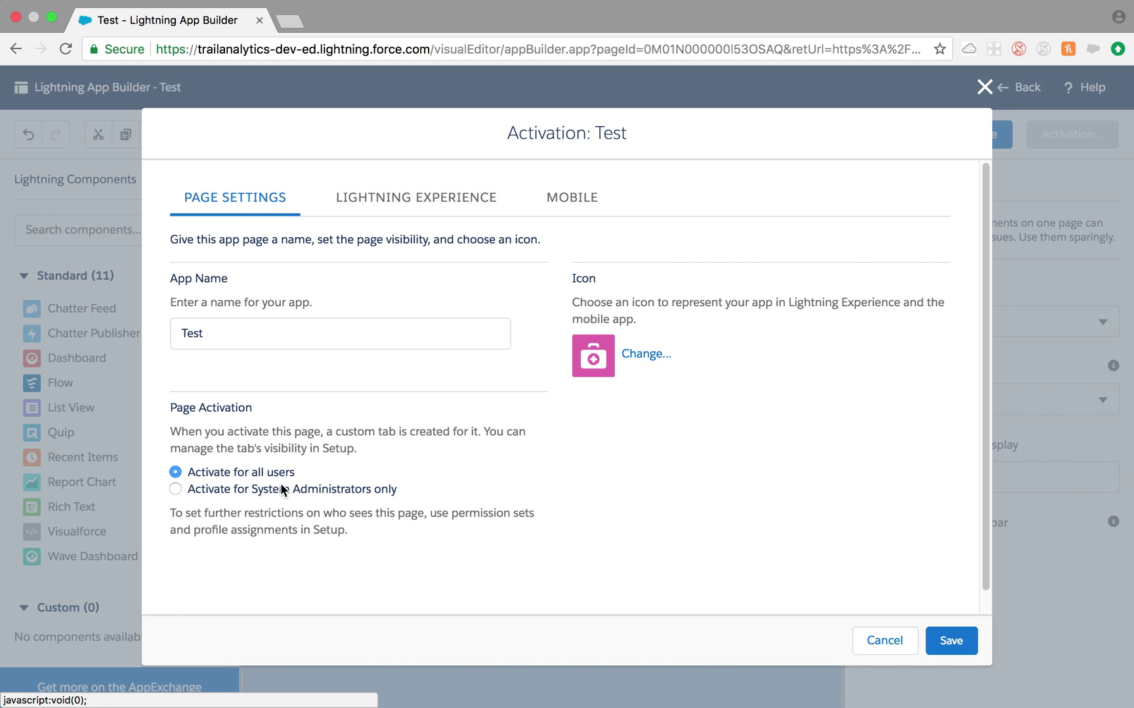
left_click(642, 358)
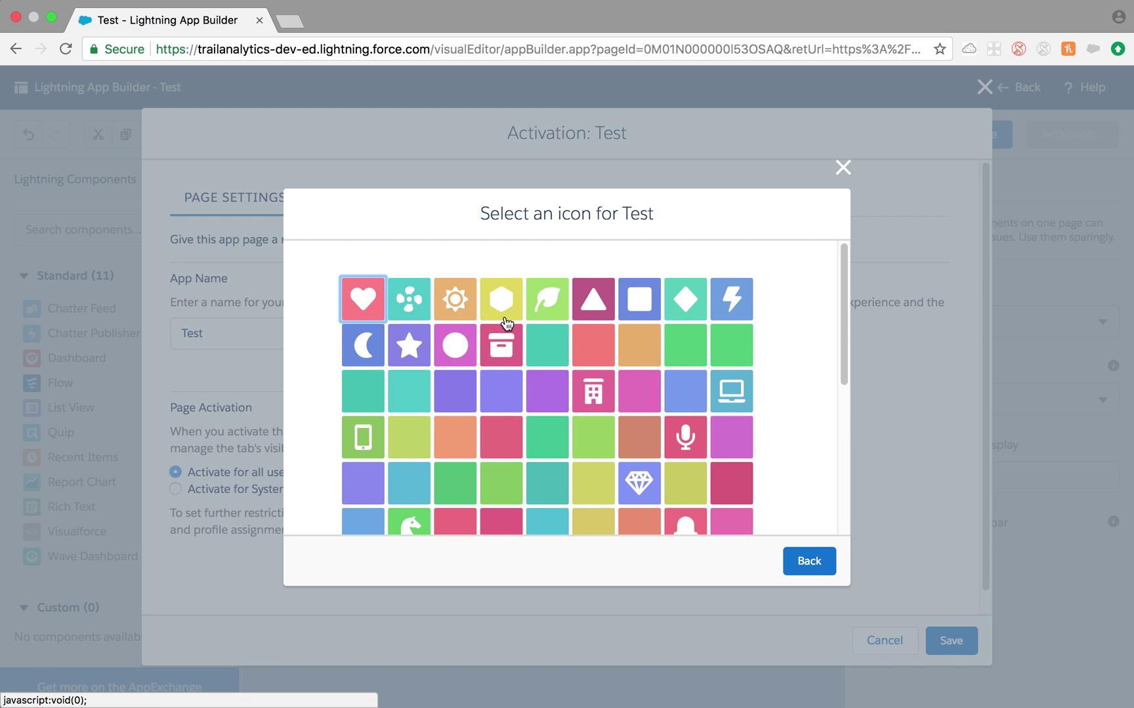
left_click(458, 302)
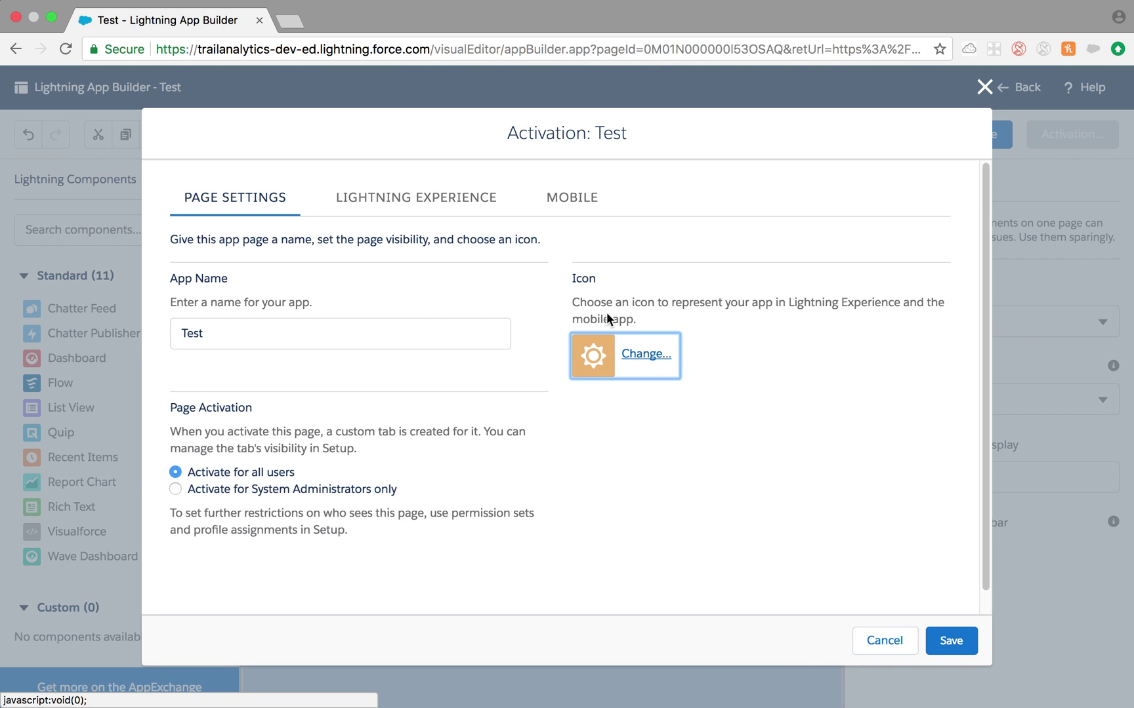
left_click(397, 197)
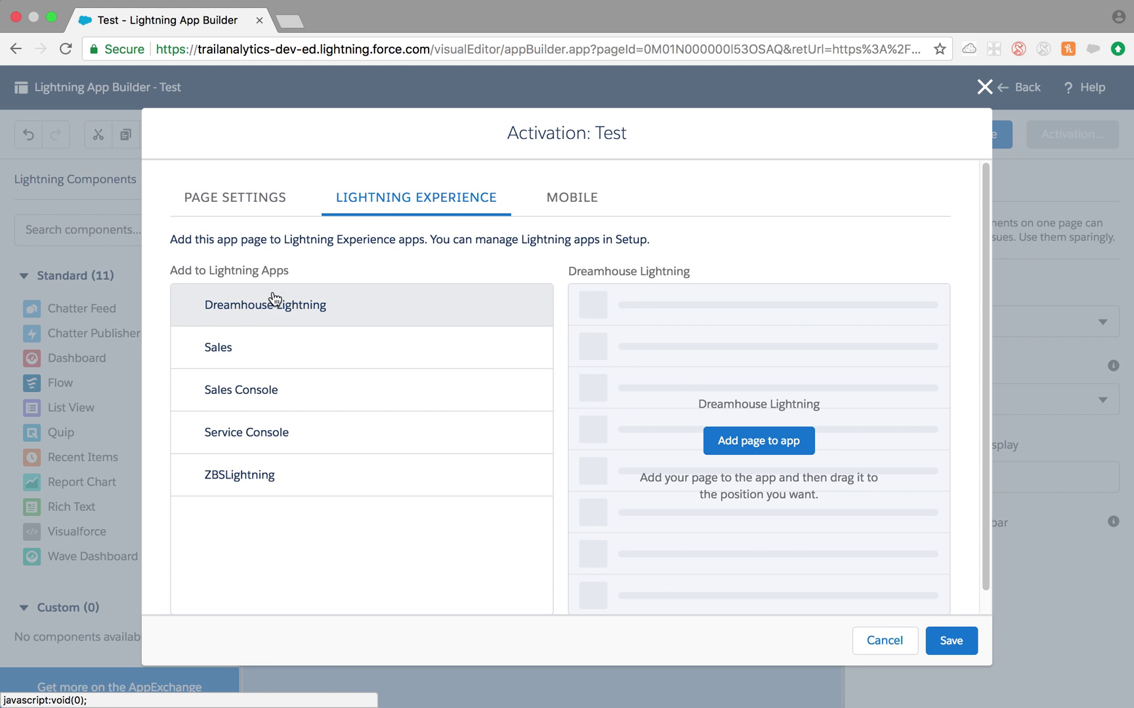
left_click(726, 443)
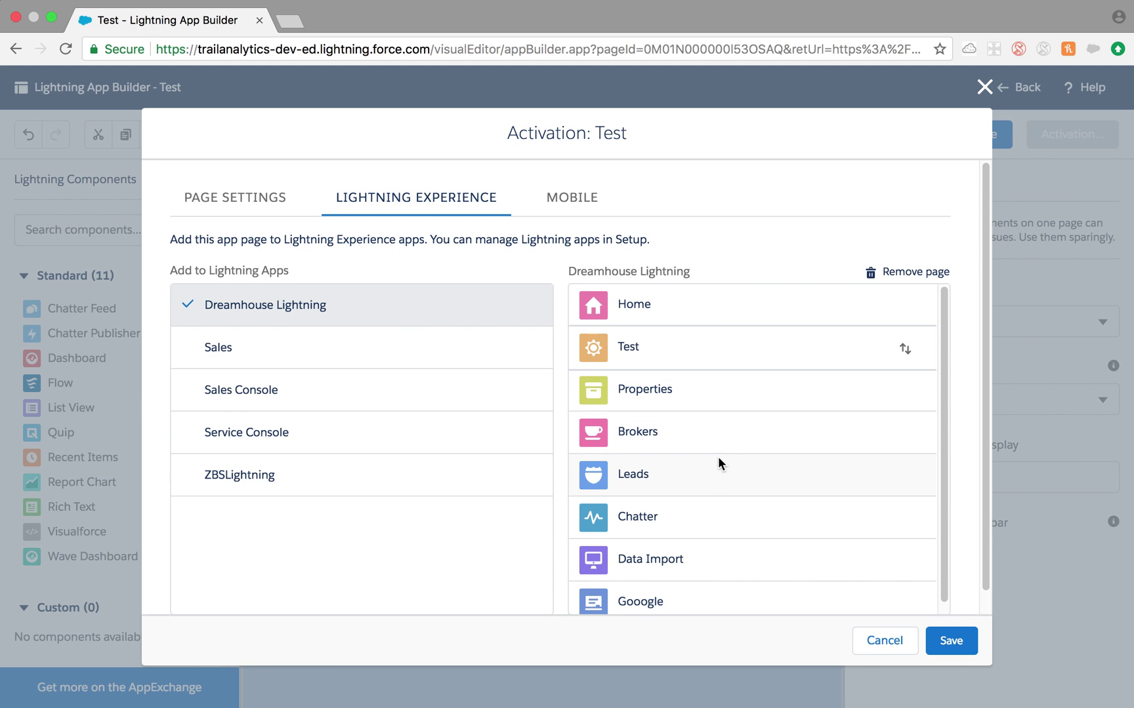
scroll(727, 457, "down", 2)
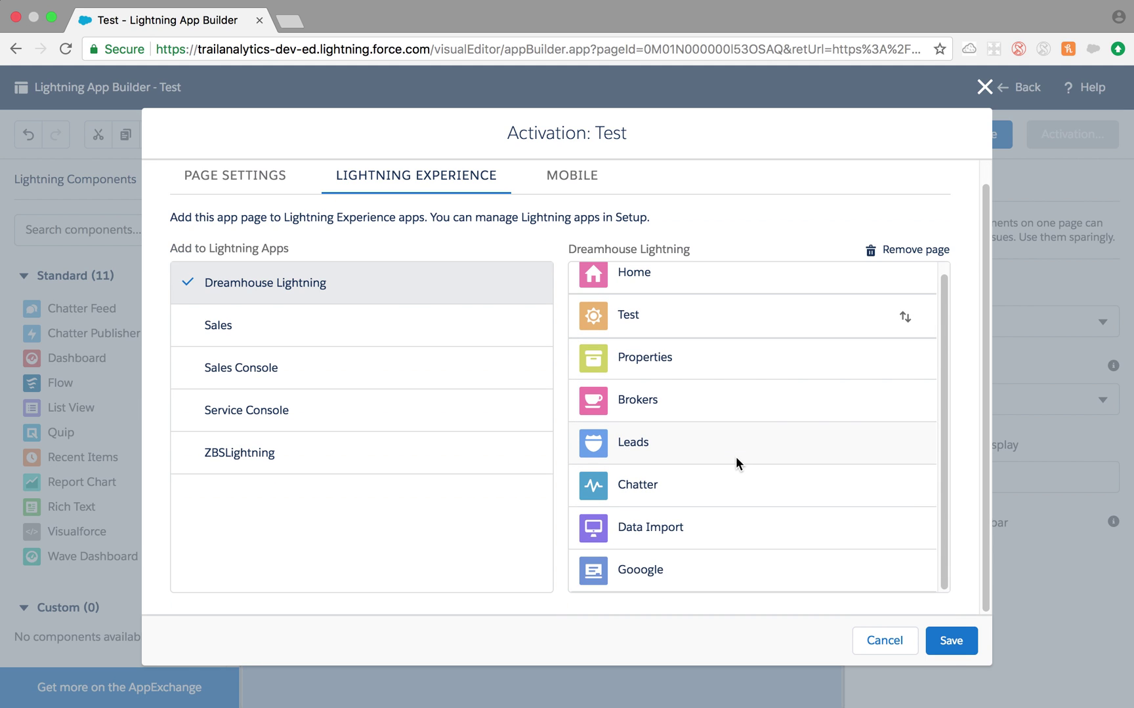
Check the mobile options, save the activation and page, and exit App Builder.
left_click(558, 183)
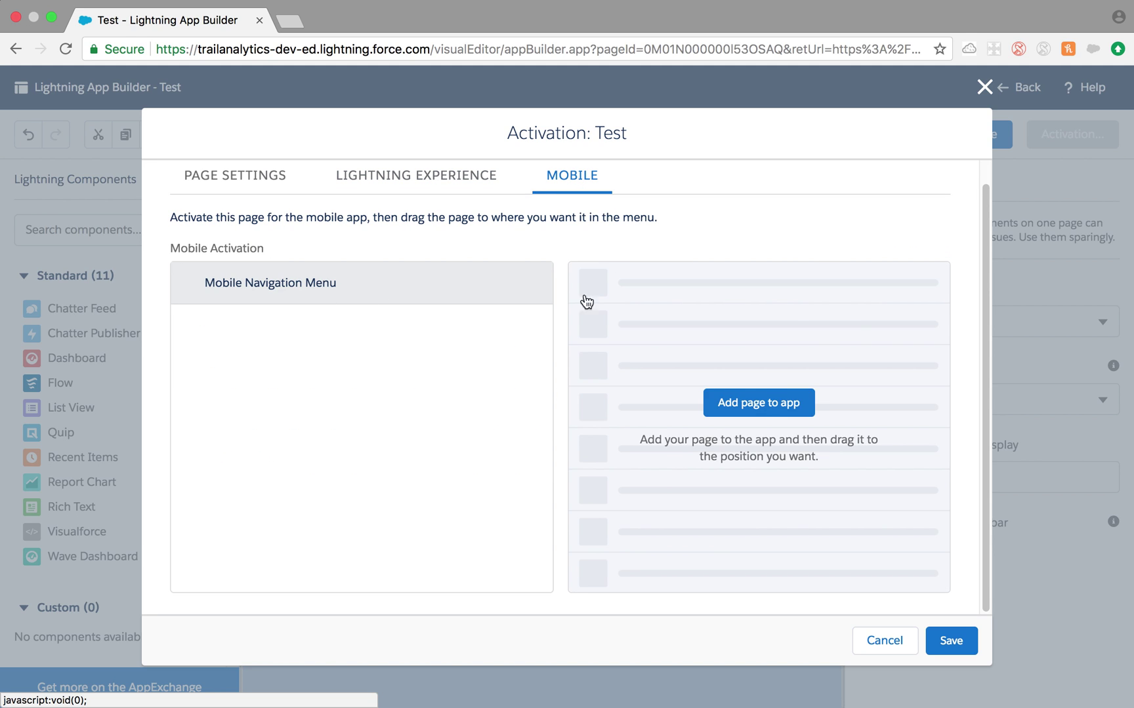
left_click(450, 190)
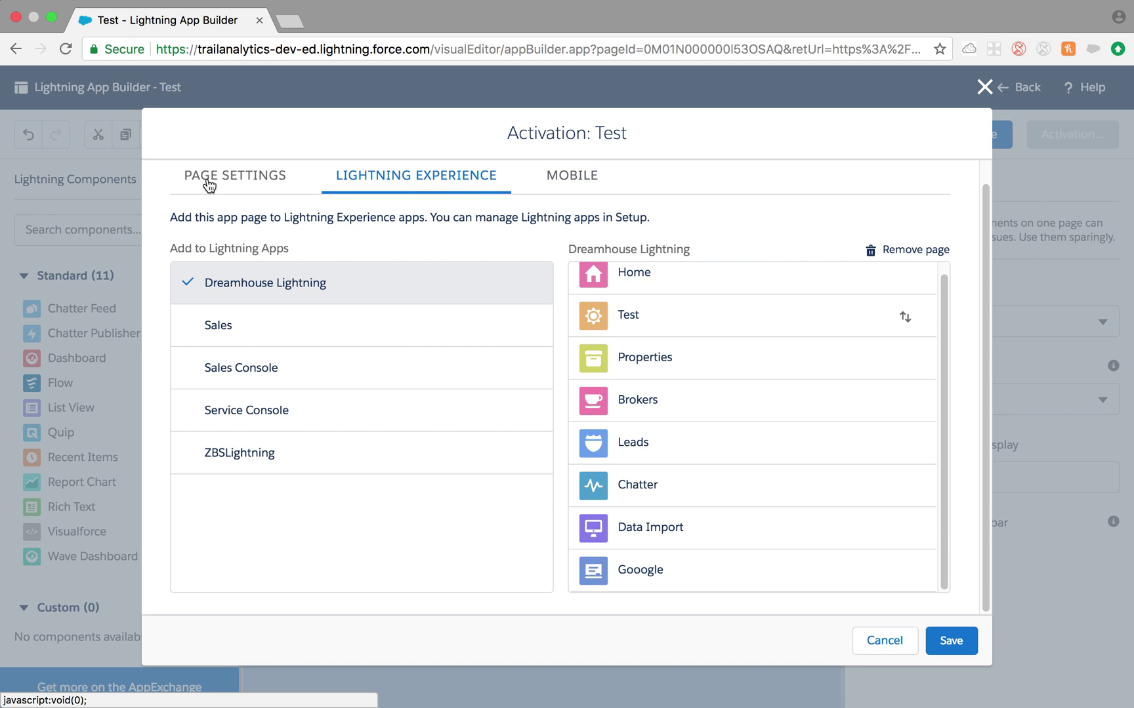
left_click(949, 639)
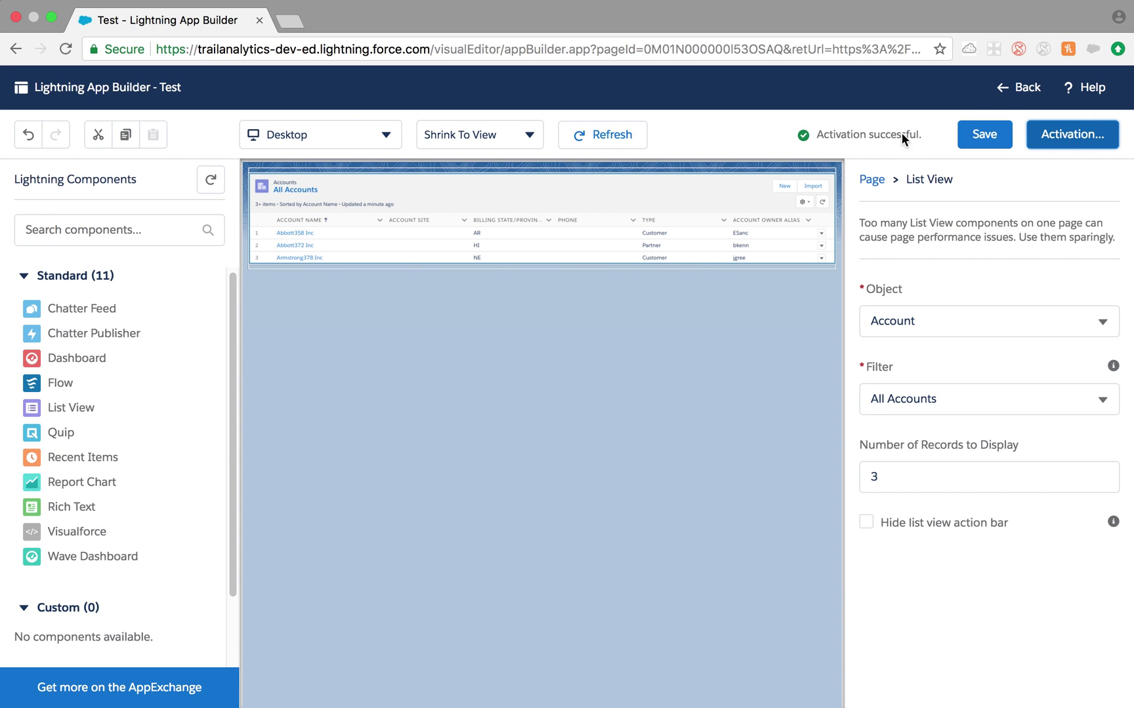
left_click(991, 140)
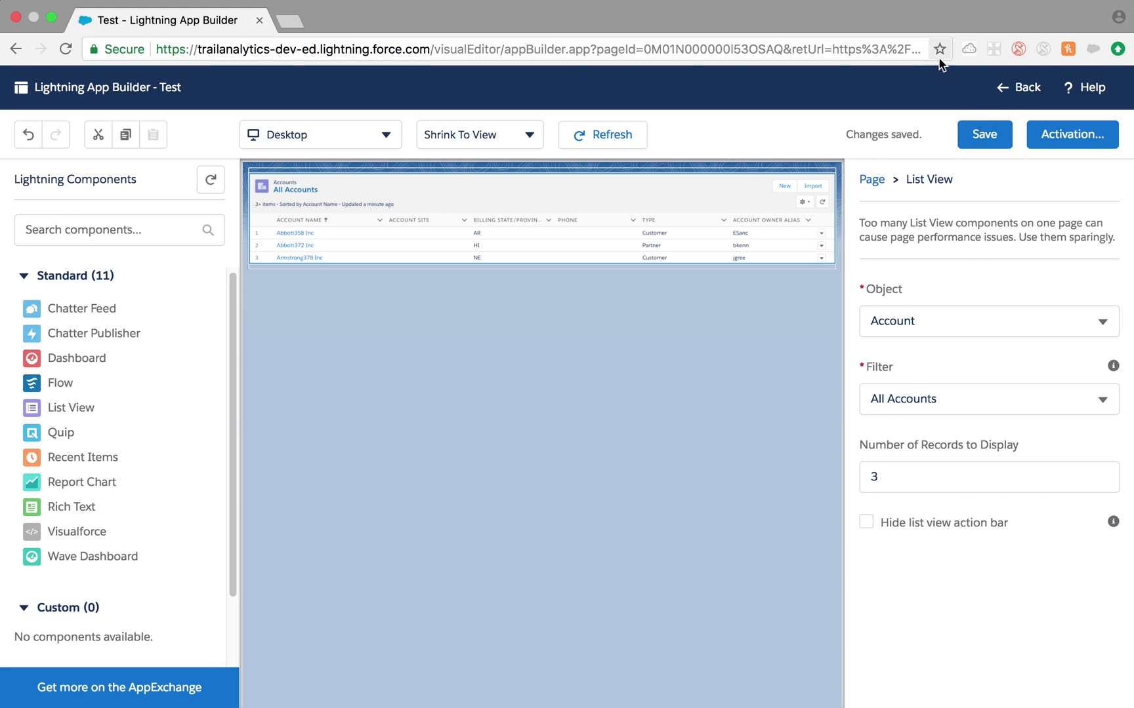
left_click(1011, 89)
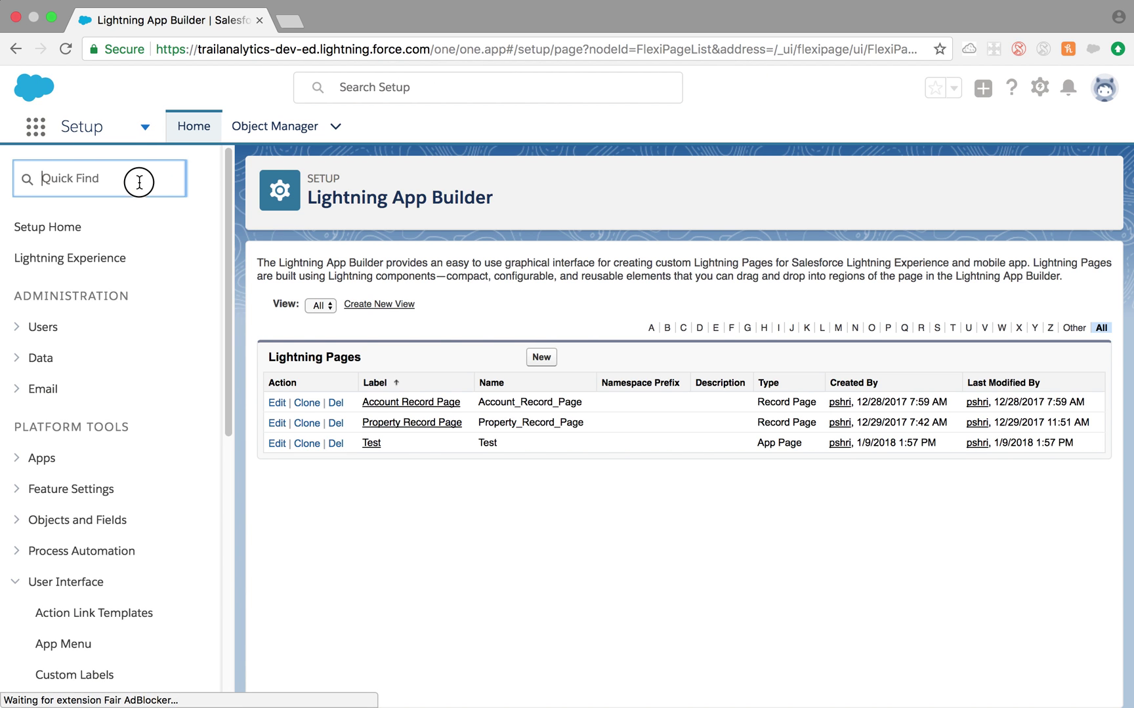
Find the custom Tabs page with 'tab' and start a new Lightning Page Tab.
type("ta")
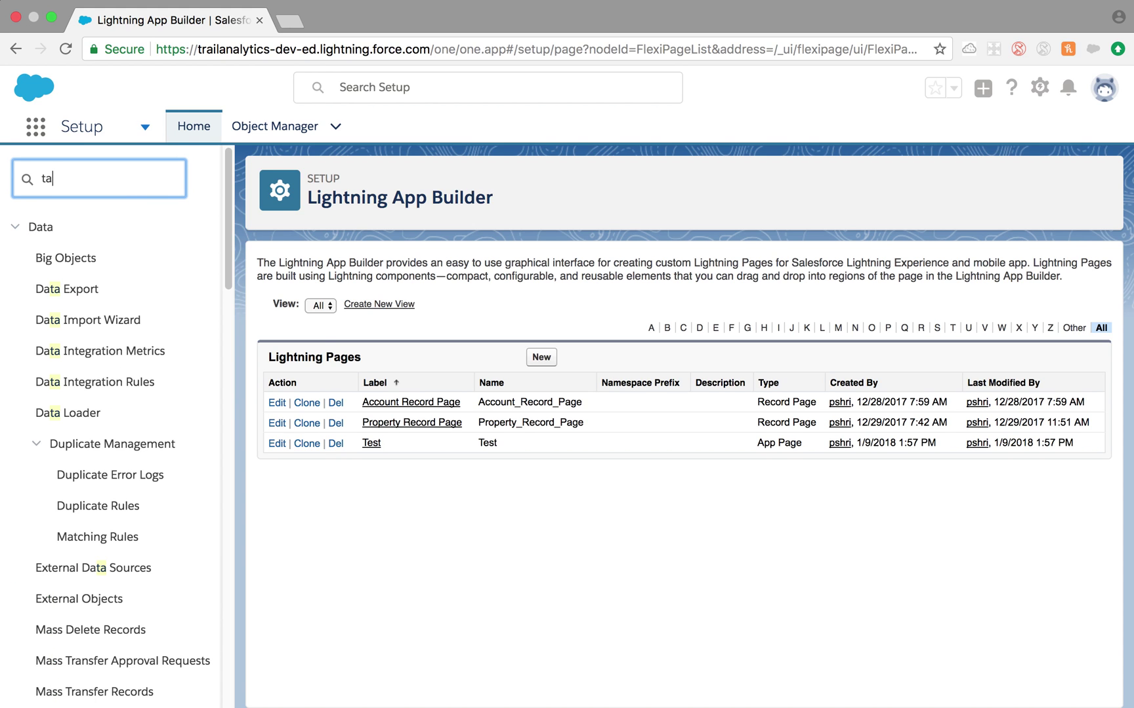
type("b")
left_click(70, 292)
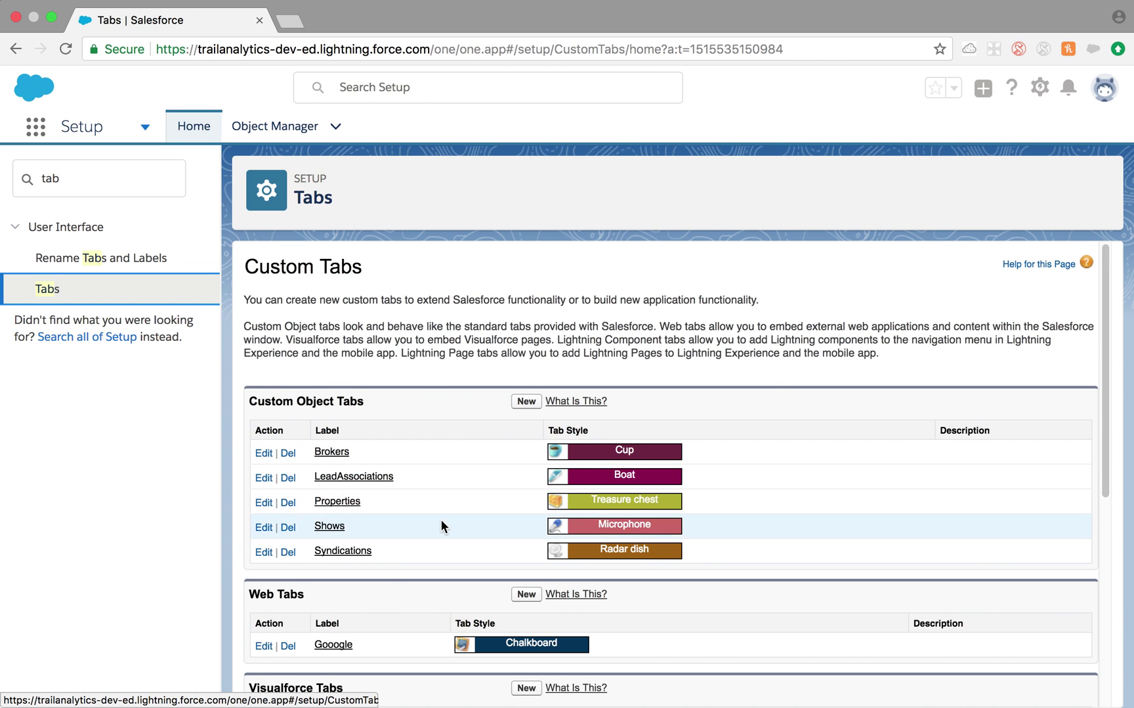
scroll(441, 519, "down", 5)
scroll(441, 520, "down", 2)
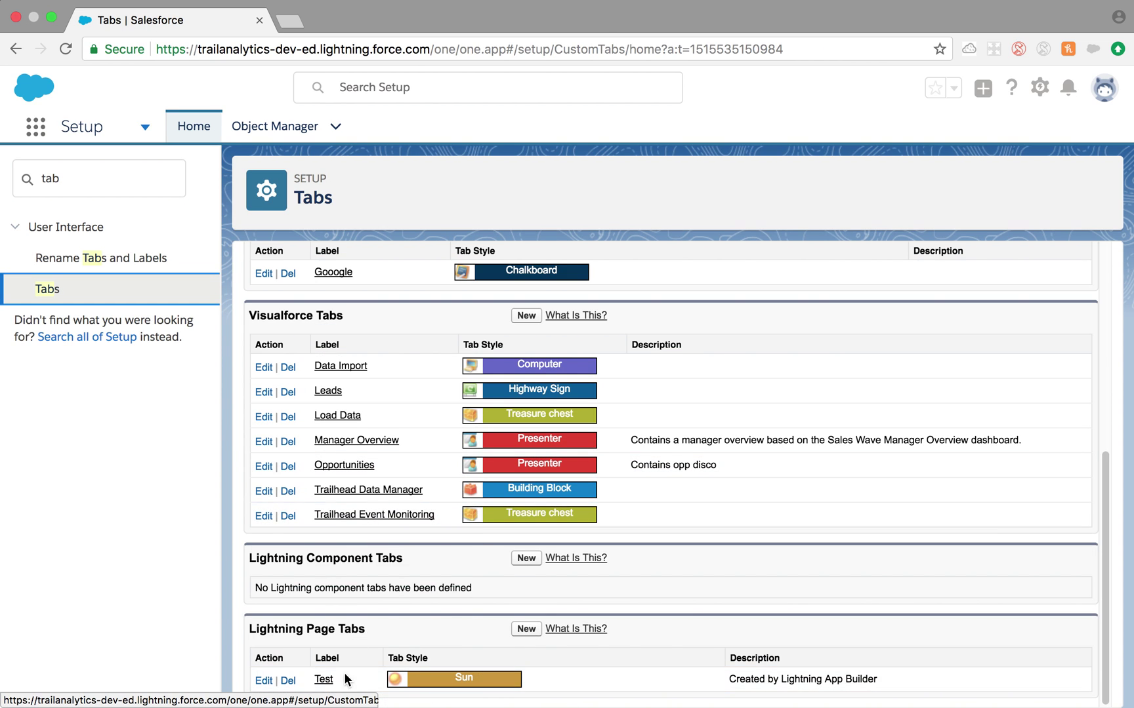
left_click_drag(249, 629, 378, 633)
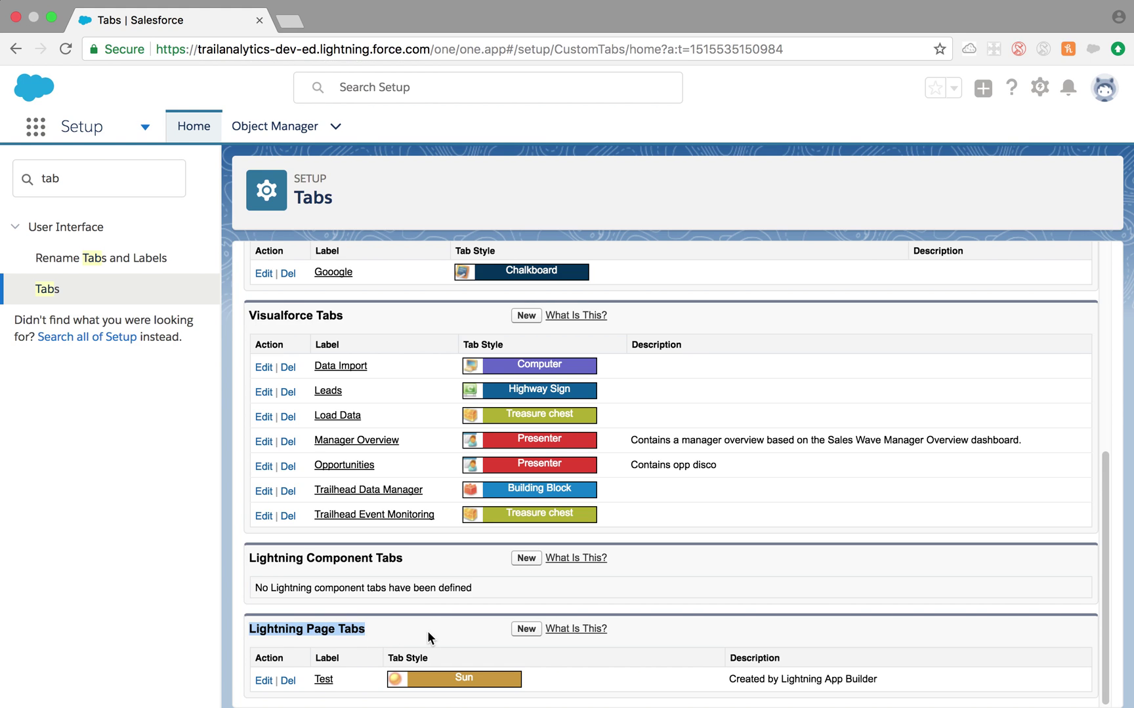
left_click(527, 630)
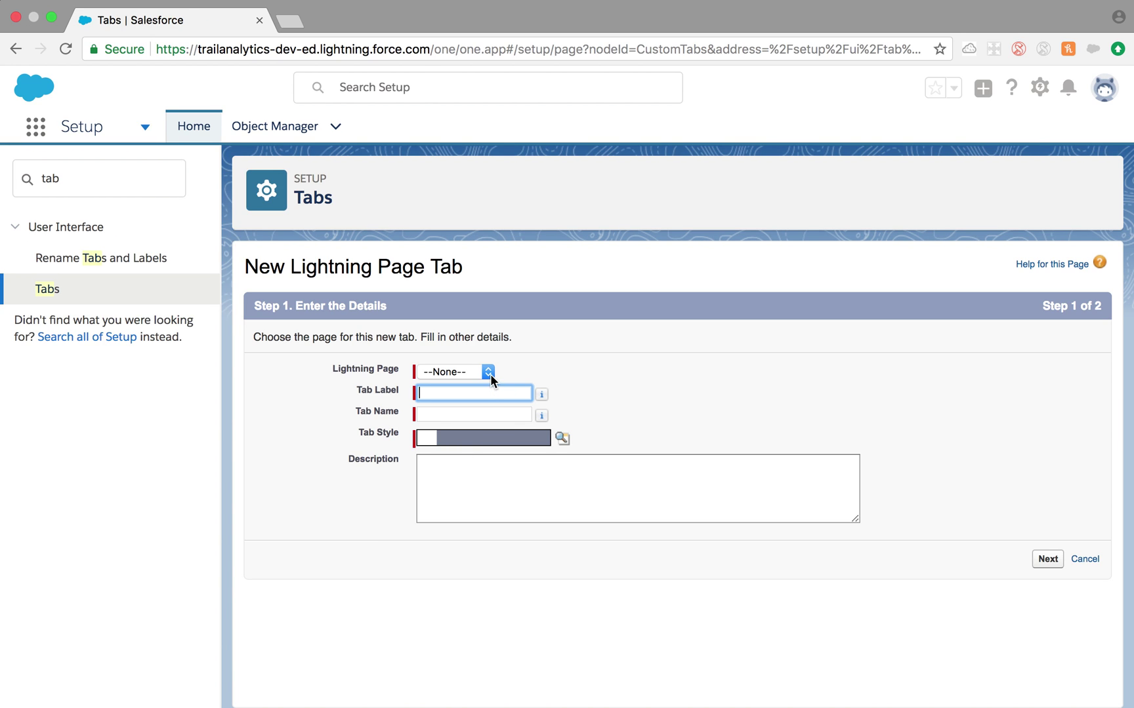
left_click(489, 373)
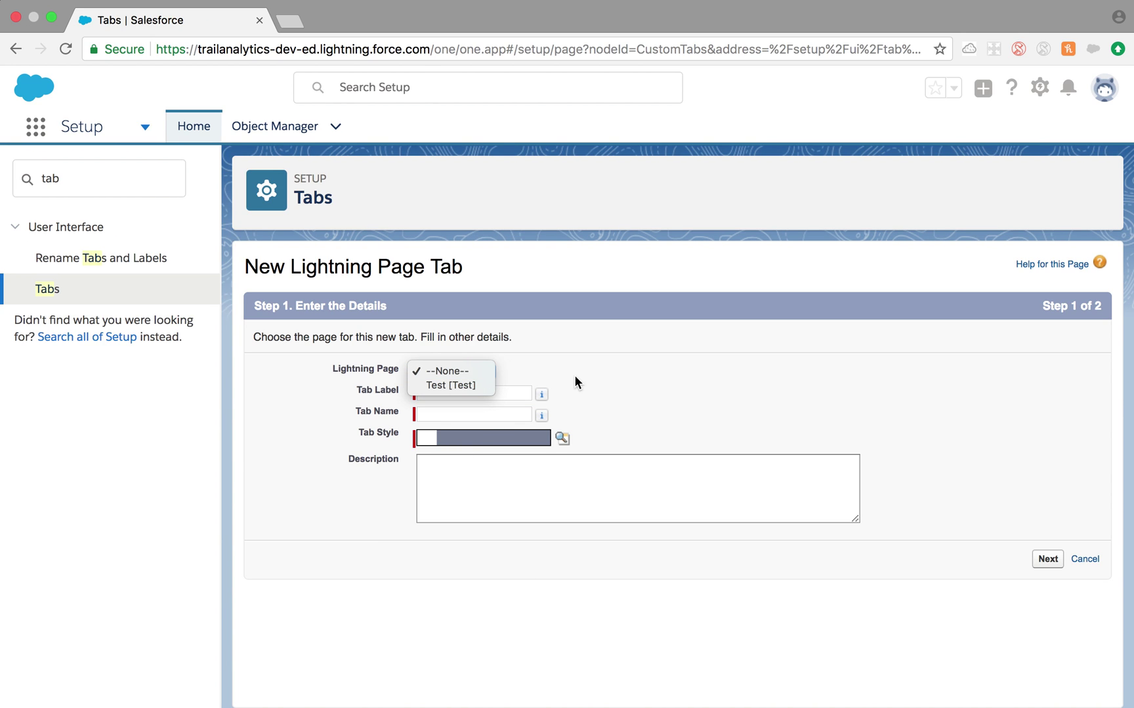
left_click(475, 384)
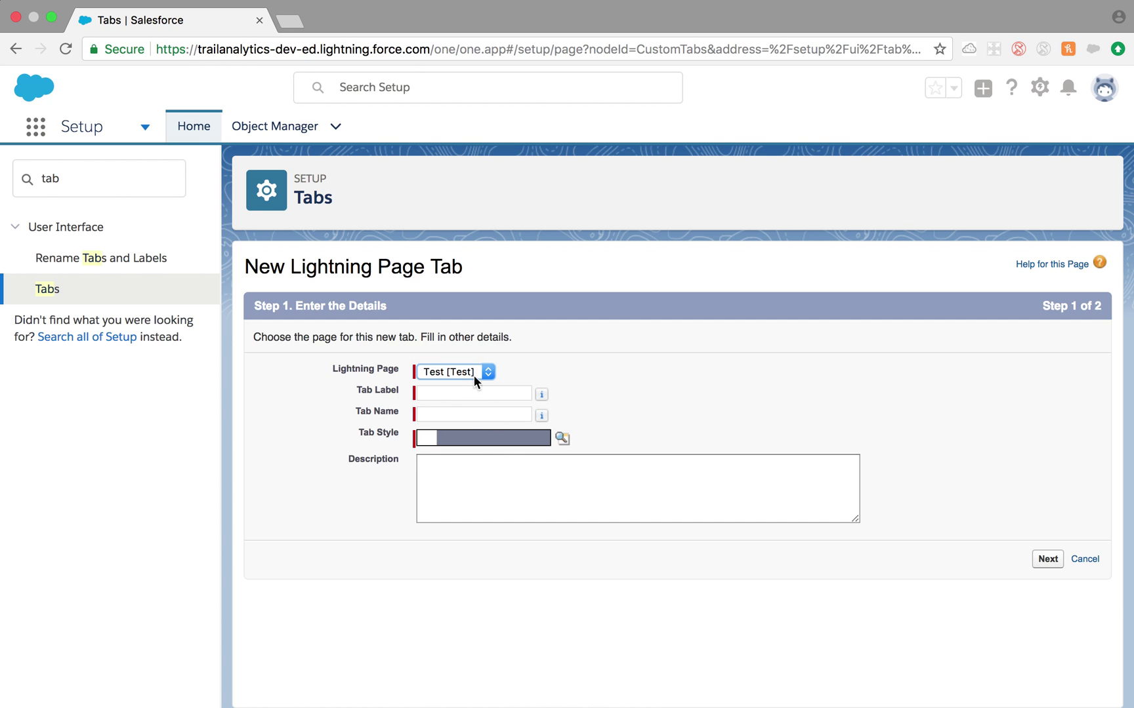
left_click(514, 394)
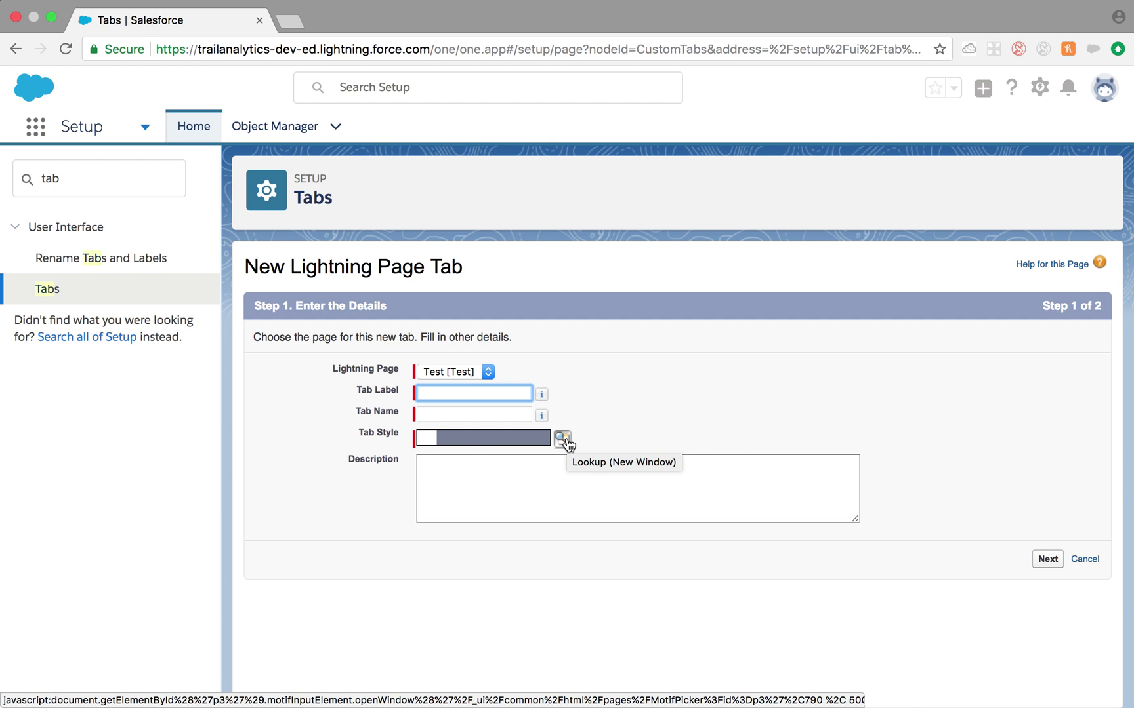
left_click(1088, 561)
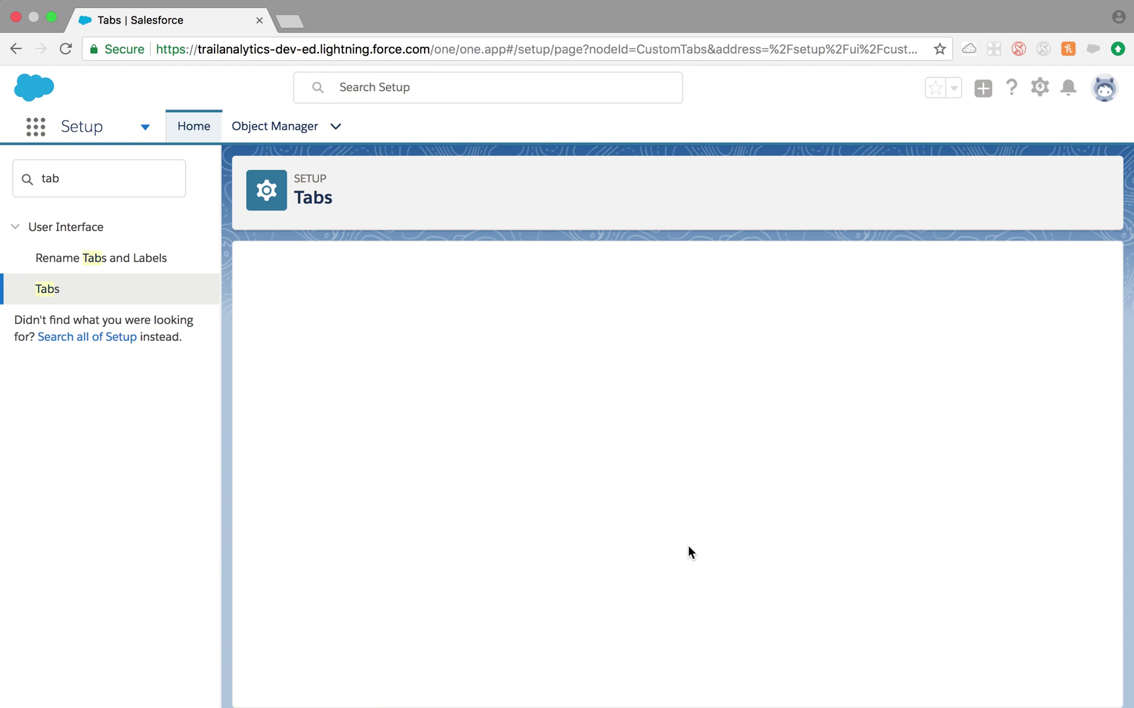
scroll(688, 546, "down", 5)
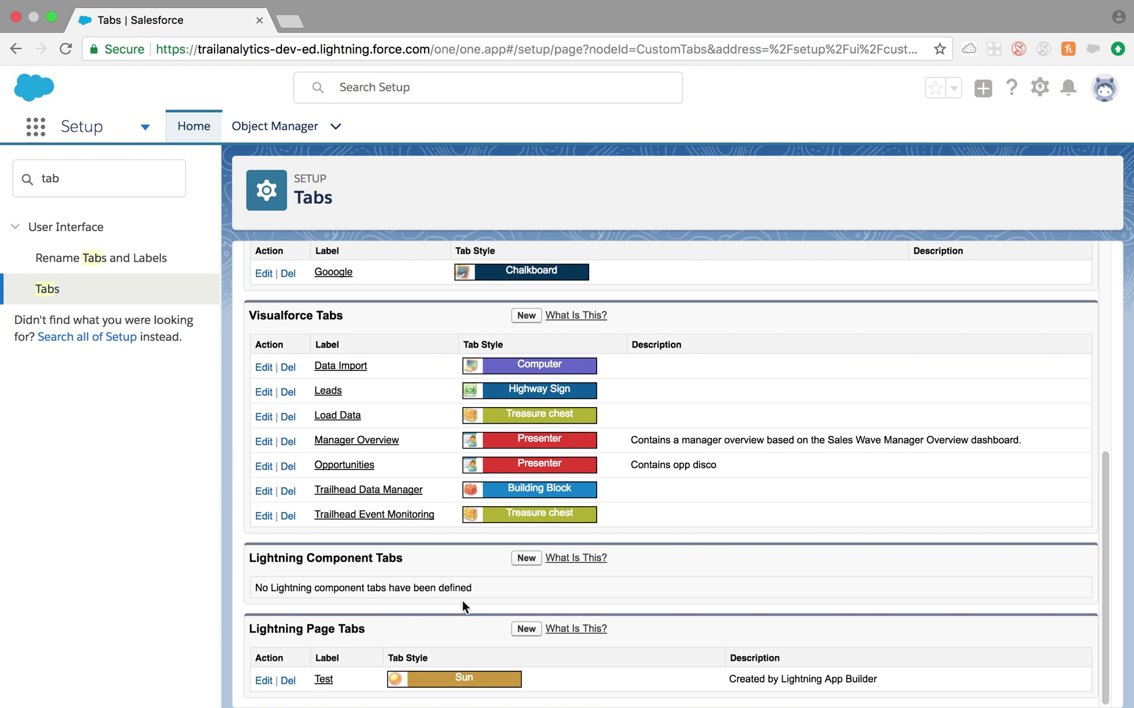
left_click(263, 682)
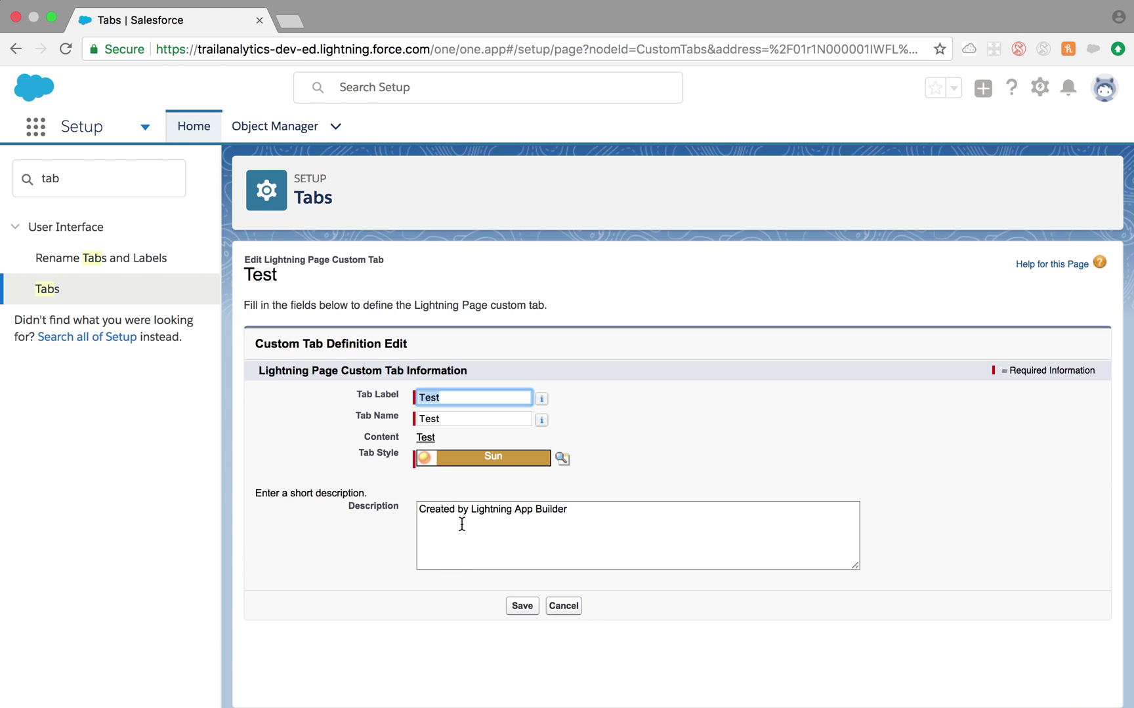
left_click_drag(577, 514, 421, 514)
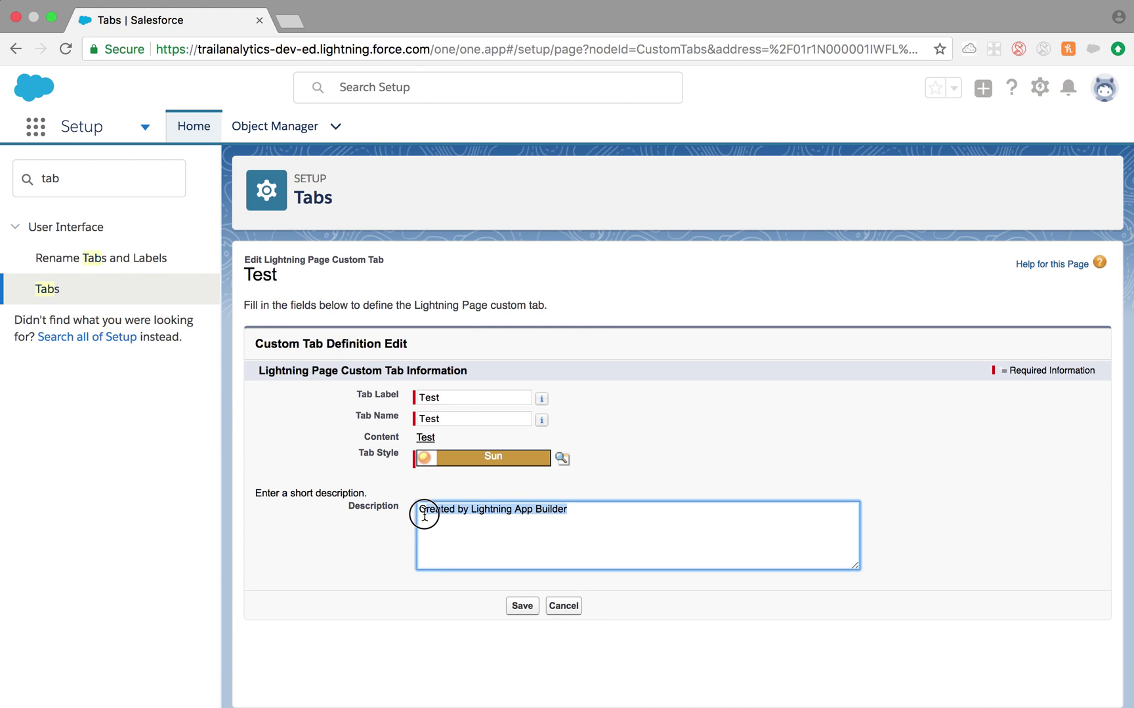
left_click(423, 518)
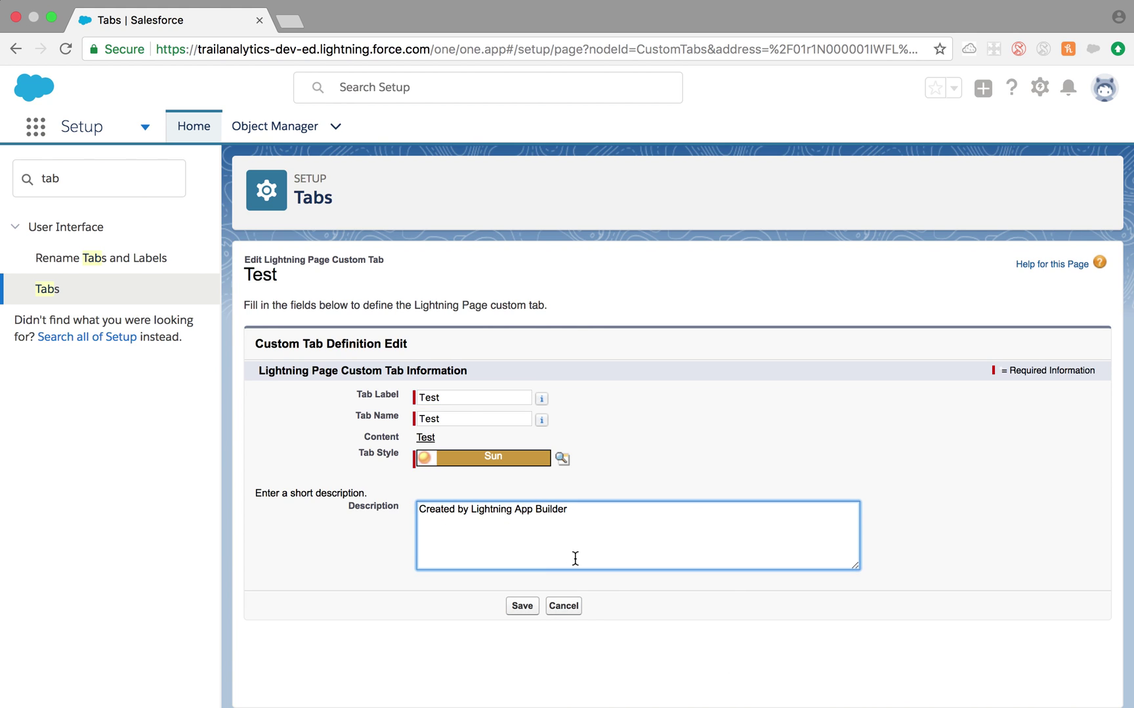
left_click(562, 606)
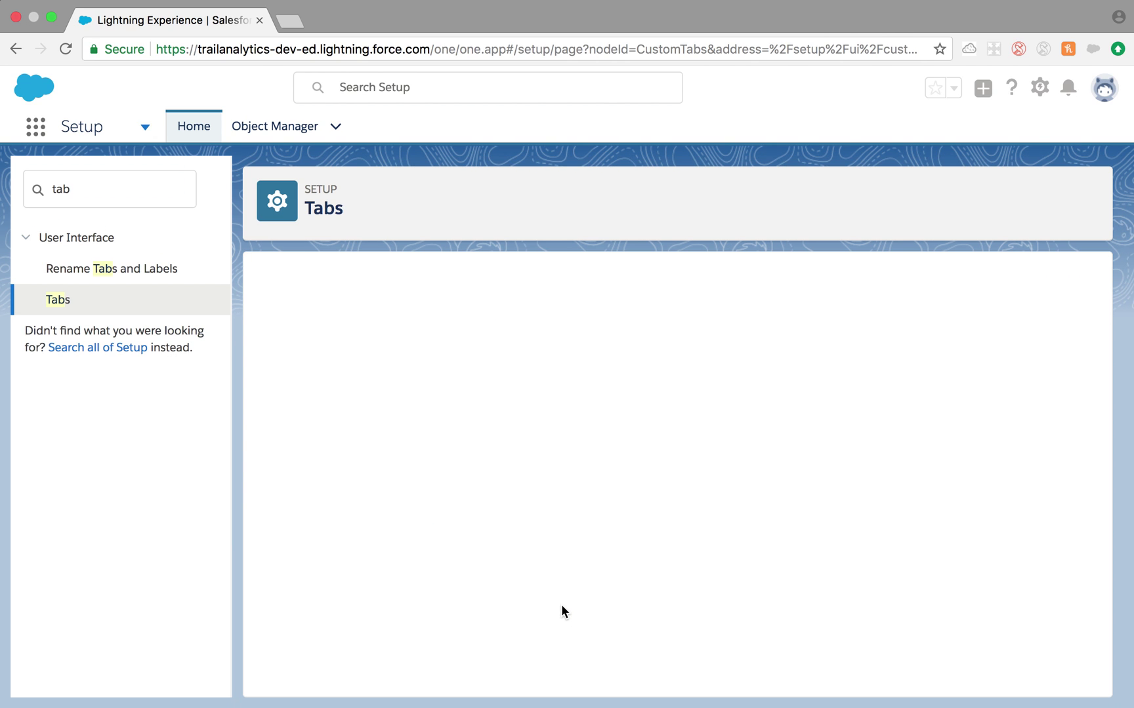
scroll(663, 599, "down", 5)
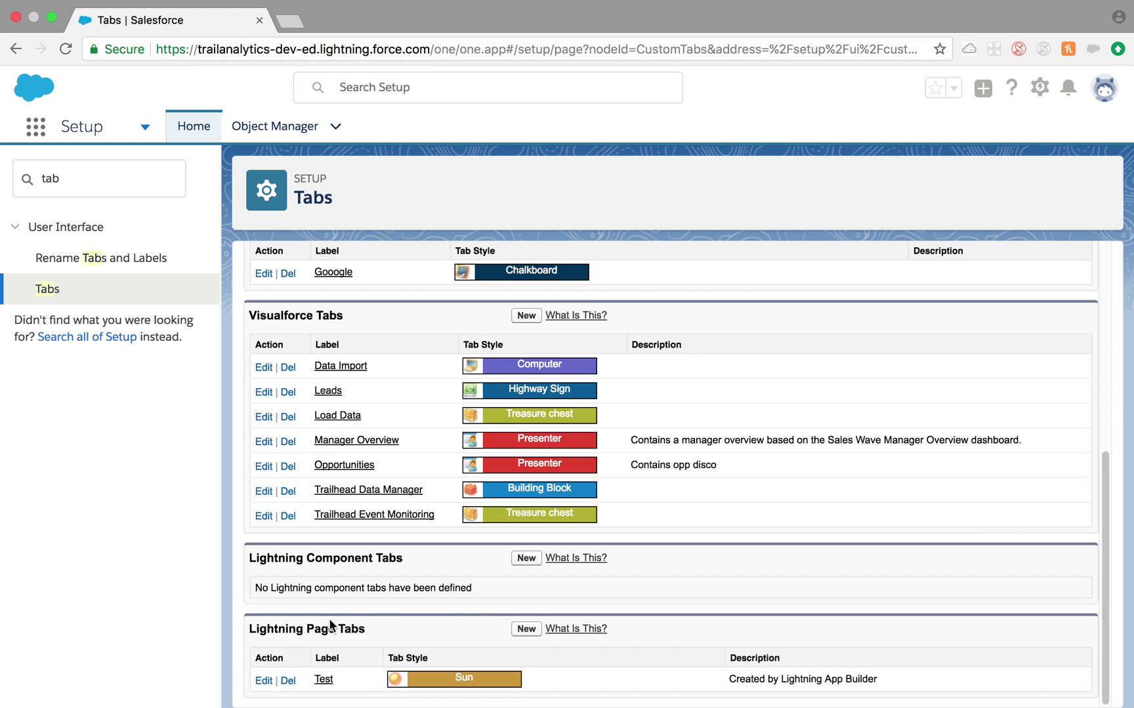
Scroll through the App Launcher's apps down to All Items, then close it.
left_click_drag(248, 633, 335, 631)
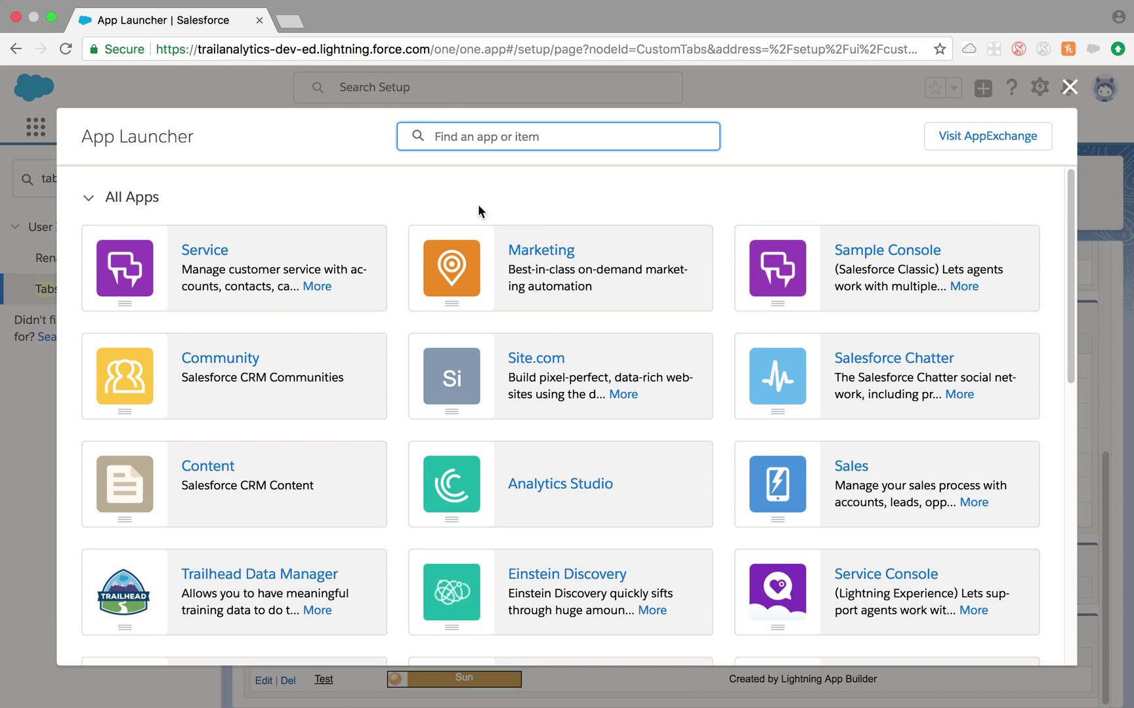
scroll(359, 494, "down", 5)
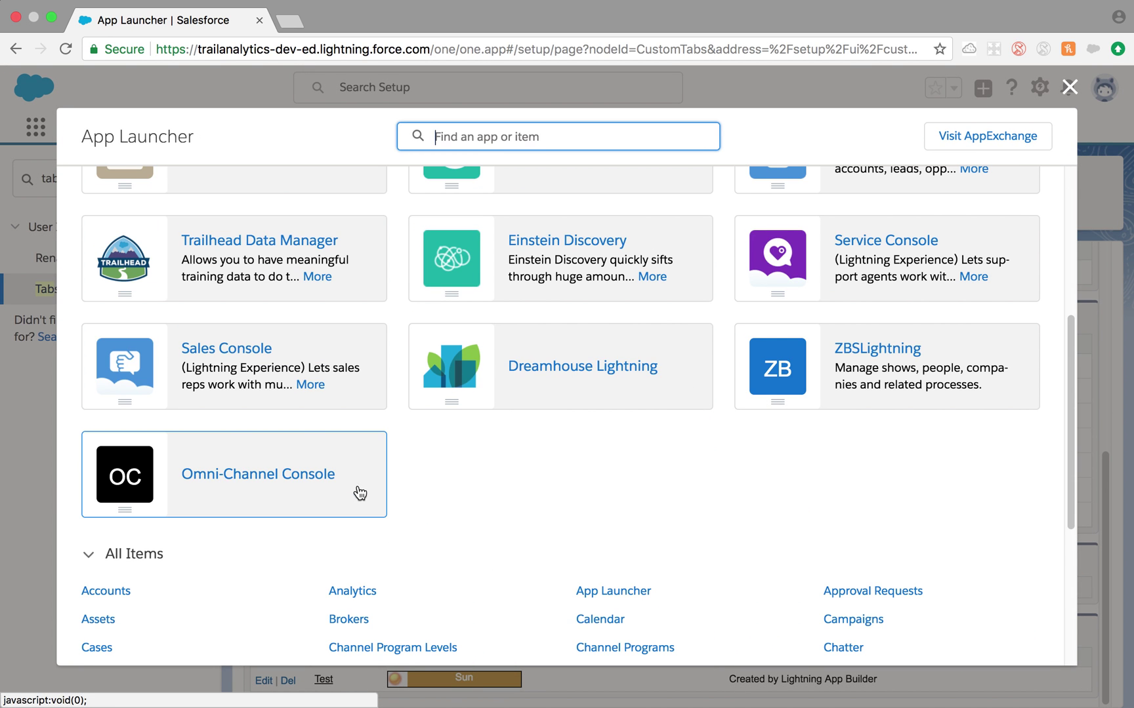
left_click(129, 563)
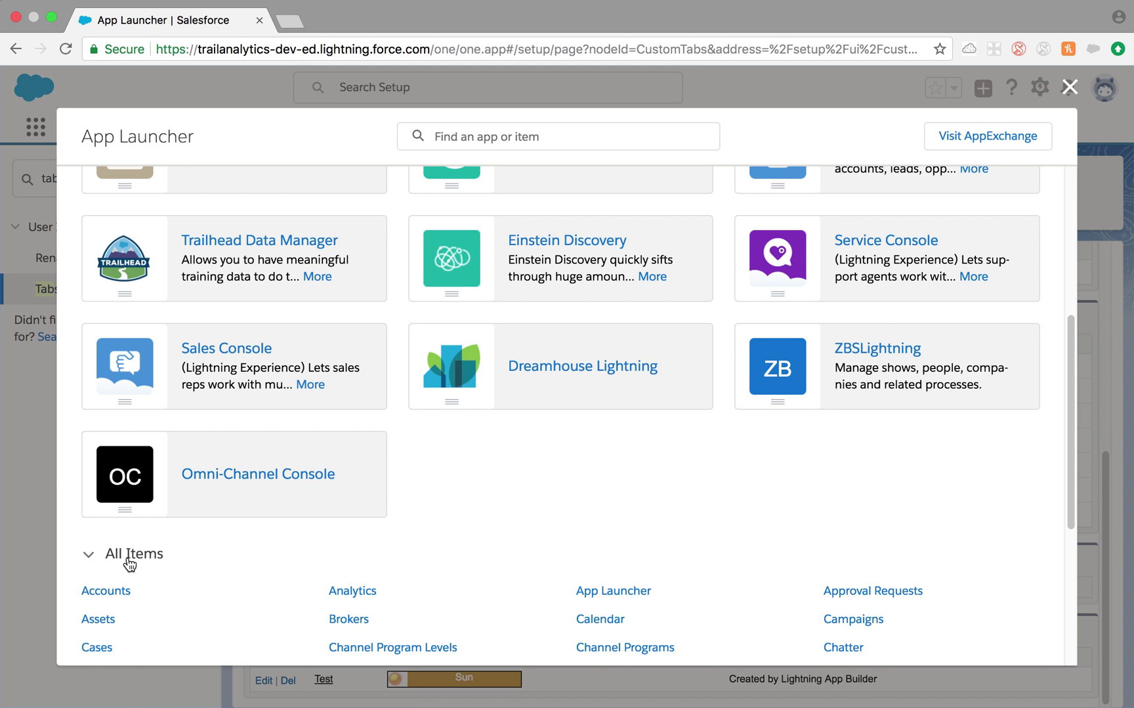
scroll(341, 348, "up", 5)
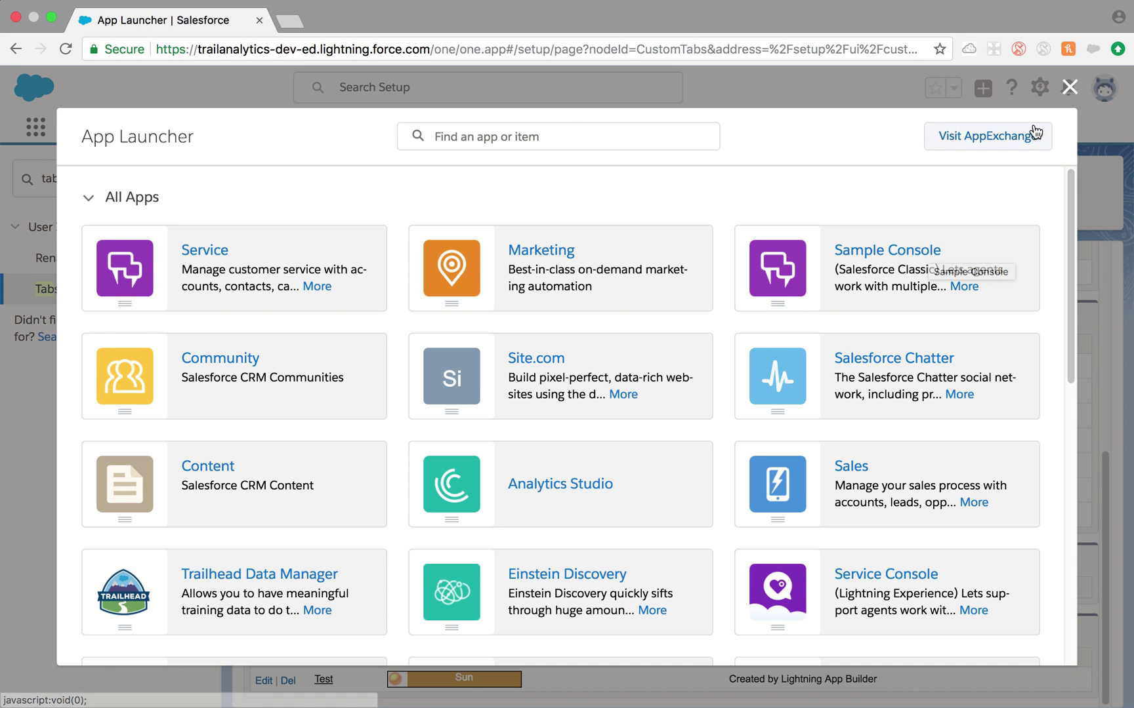
left_click(1067, 88)
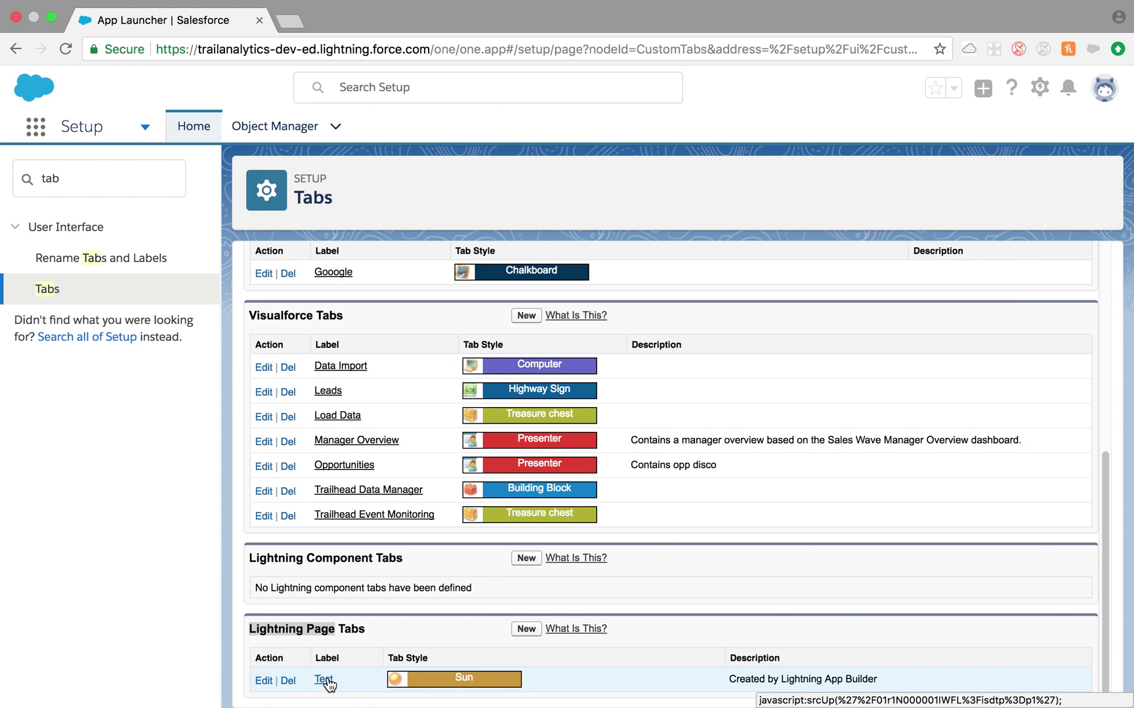
Select the Quick Find text and Lightning Page Tabs heading, then reopen the App Launcher.
left_click(100, 181)
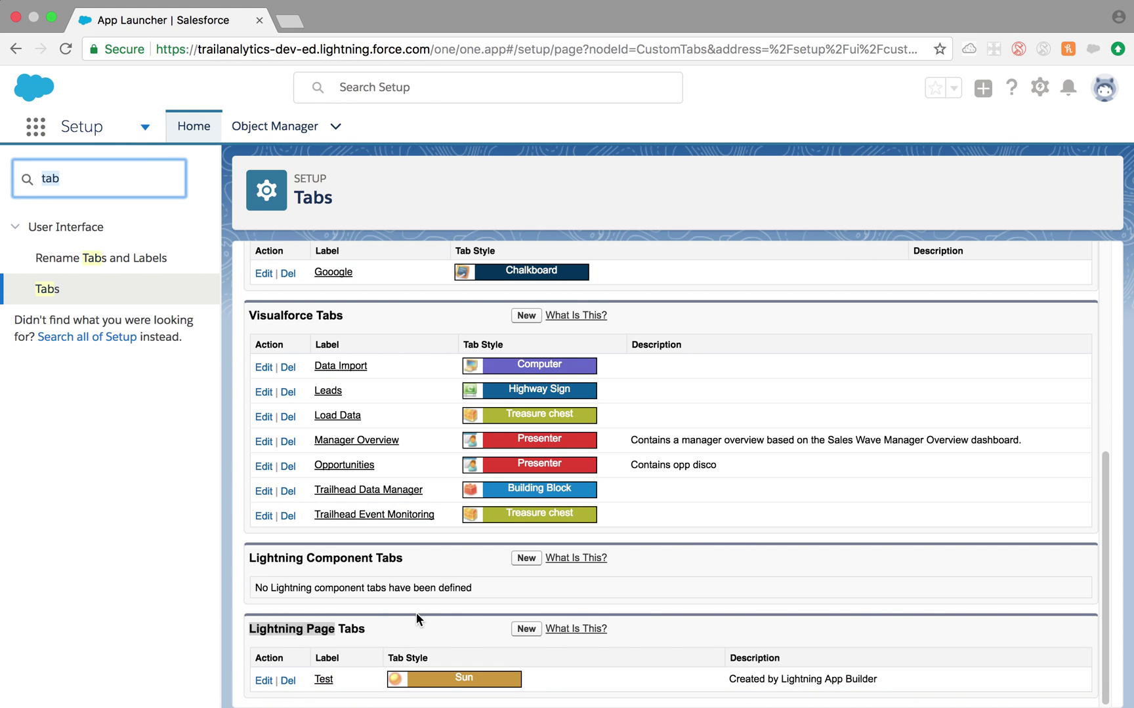
left_click_drag(373, 627, 272, 631)
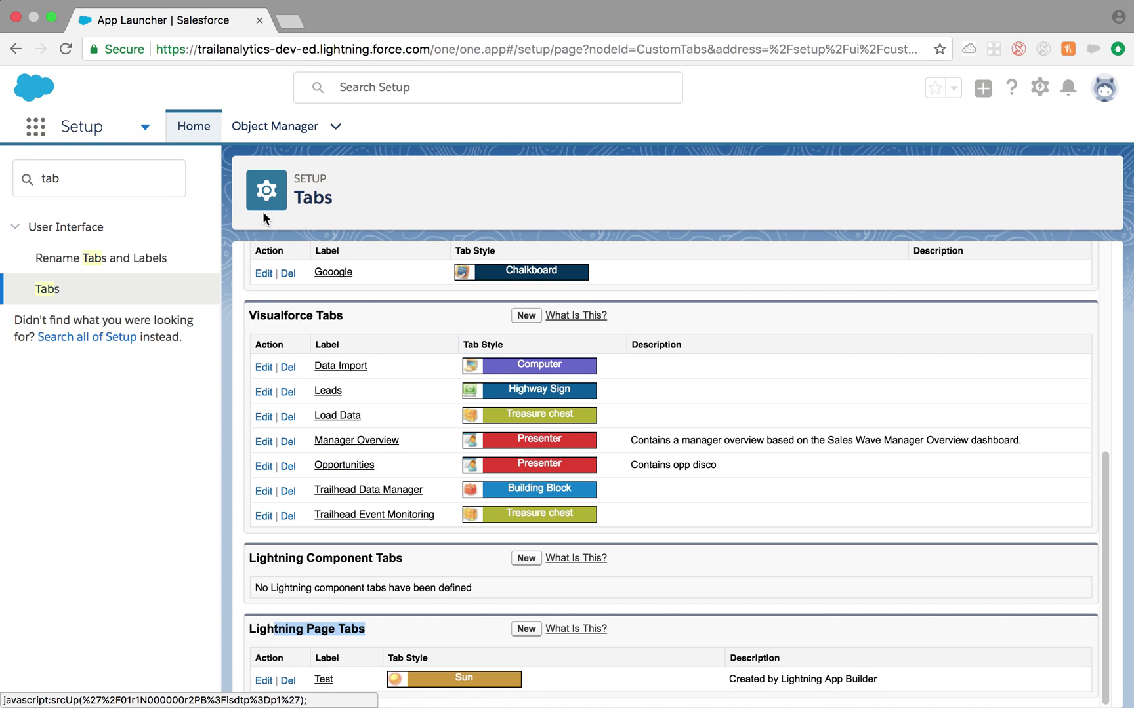
left_click(42, 133)
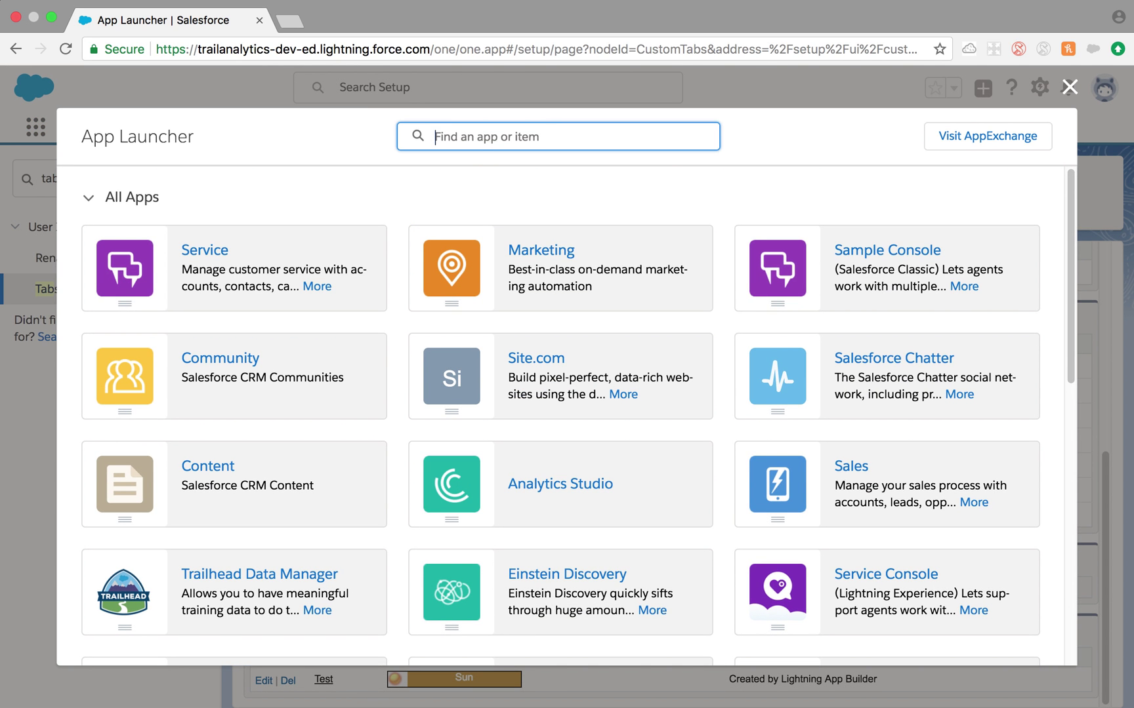
Search 'dash' to open the Dashboards page, then bring the App Launcher back up.
type("dash")
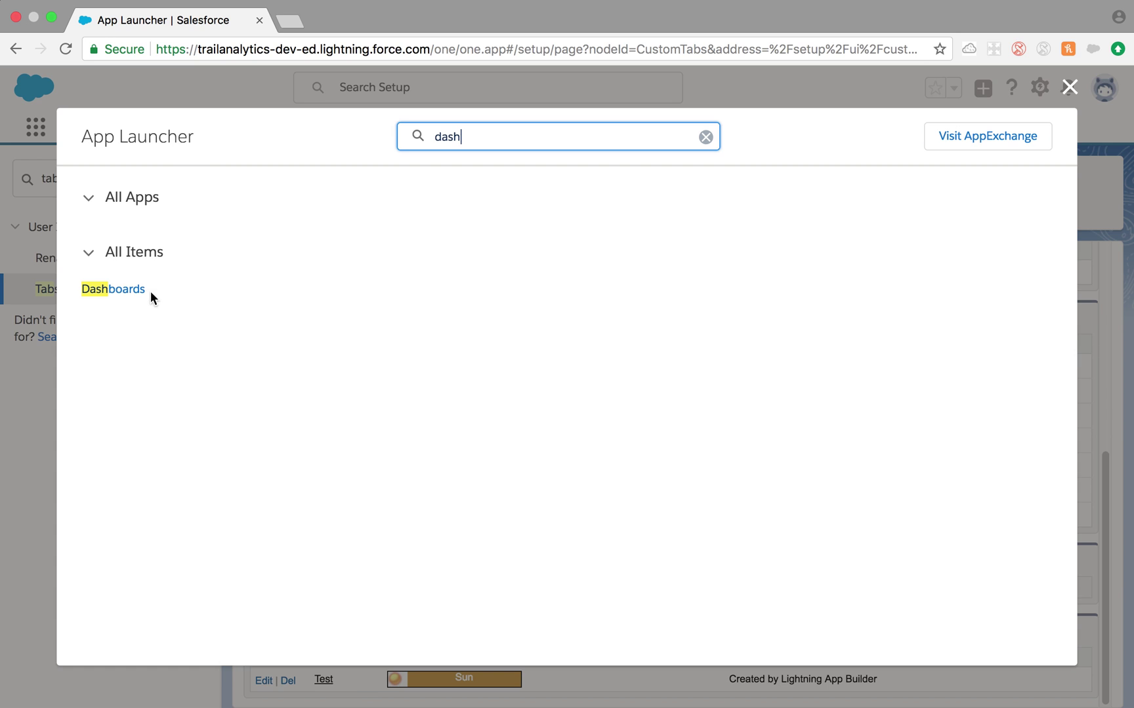
left_click(136, 291)
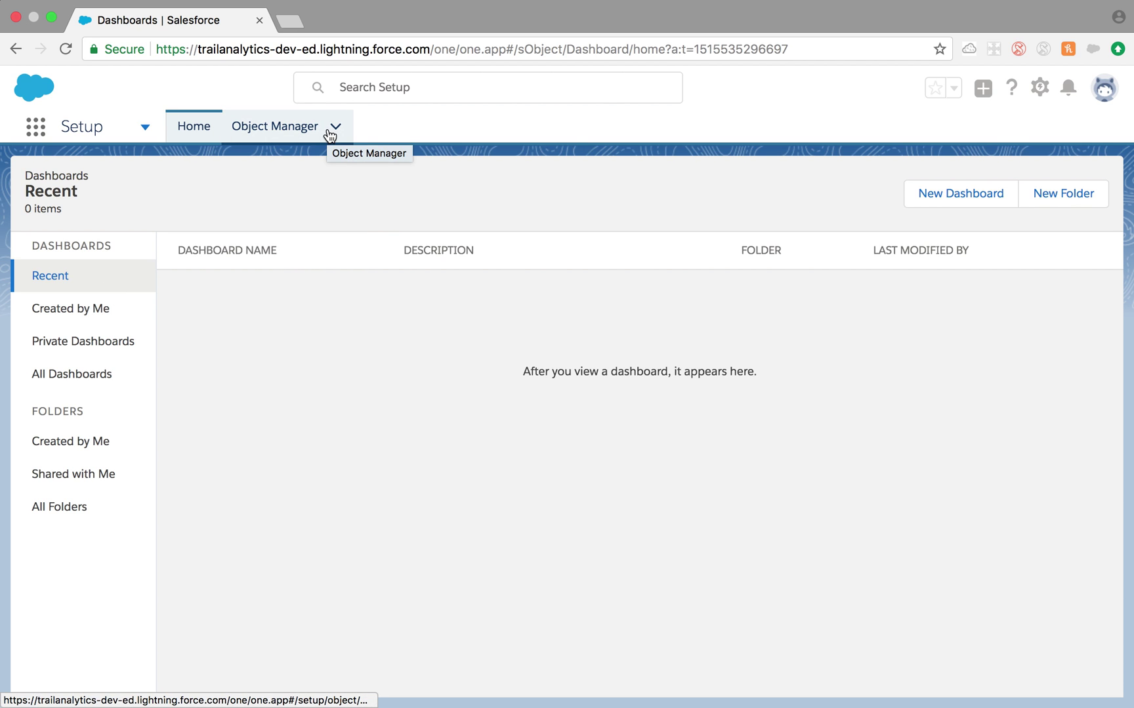
left_click(40, 131)
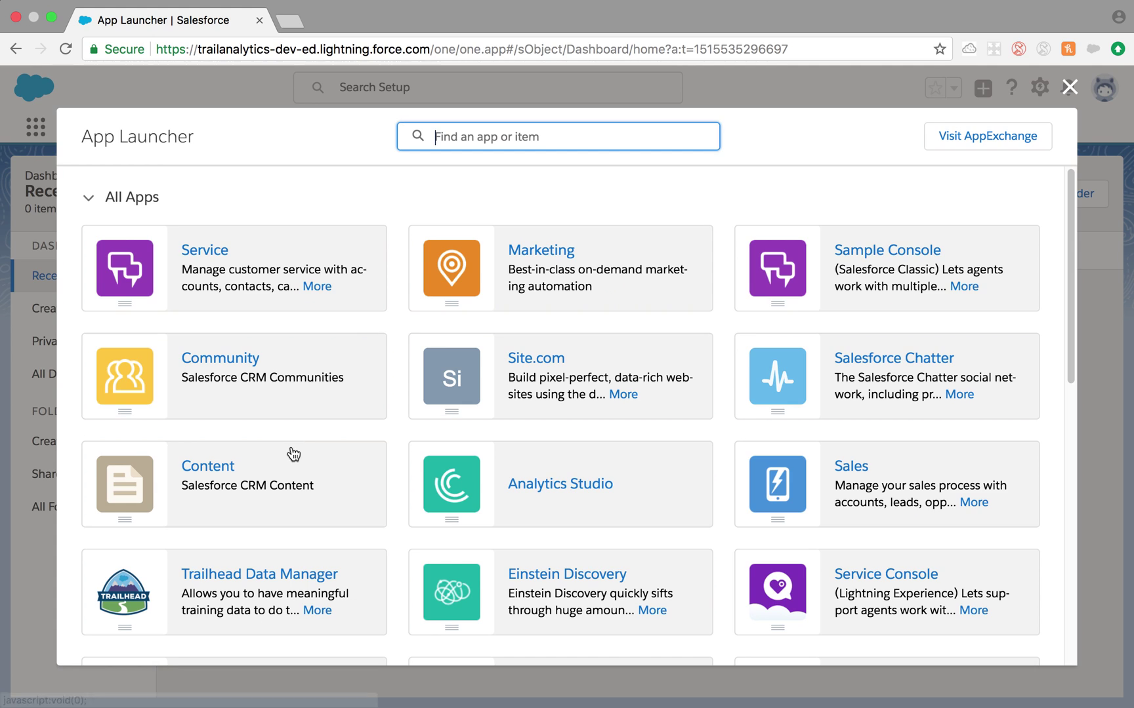
Switch to the Sales app and show the Opportunities tab's recent records menu.
left_click(848, 473)
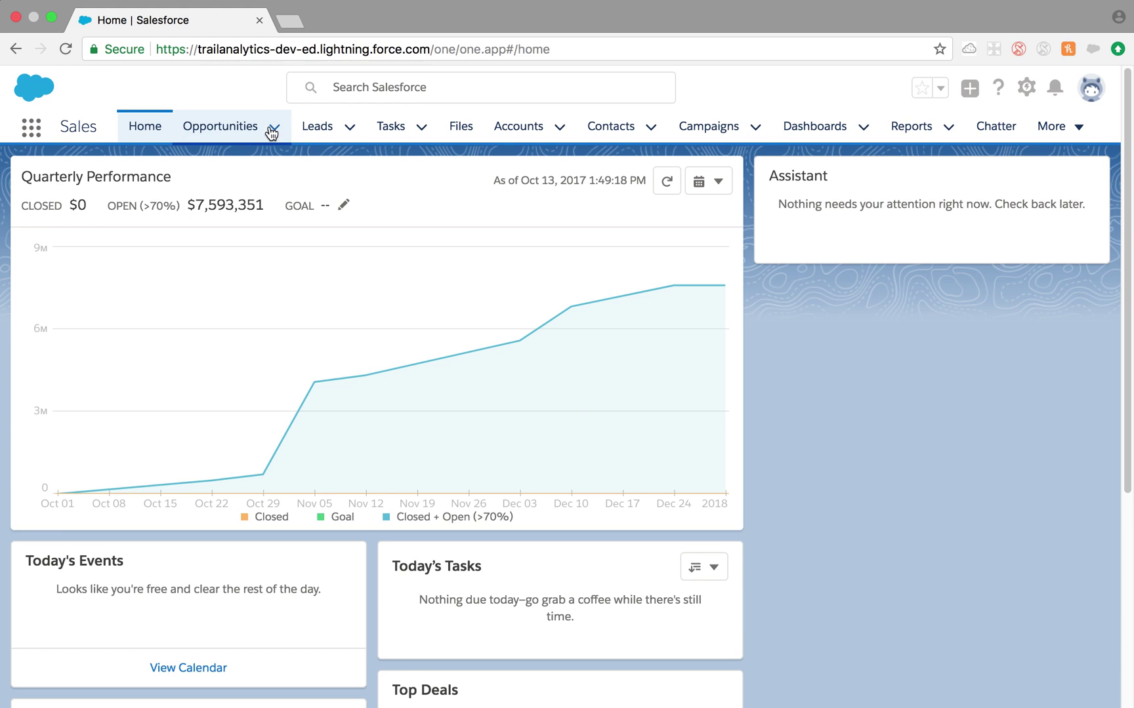
left_click(277, 130)
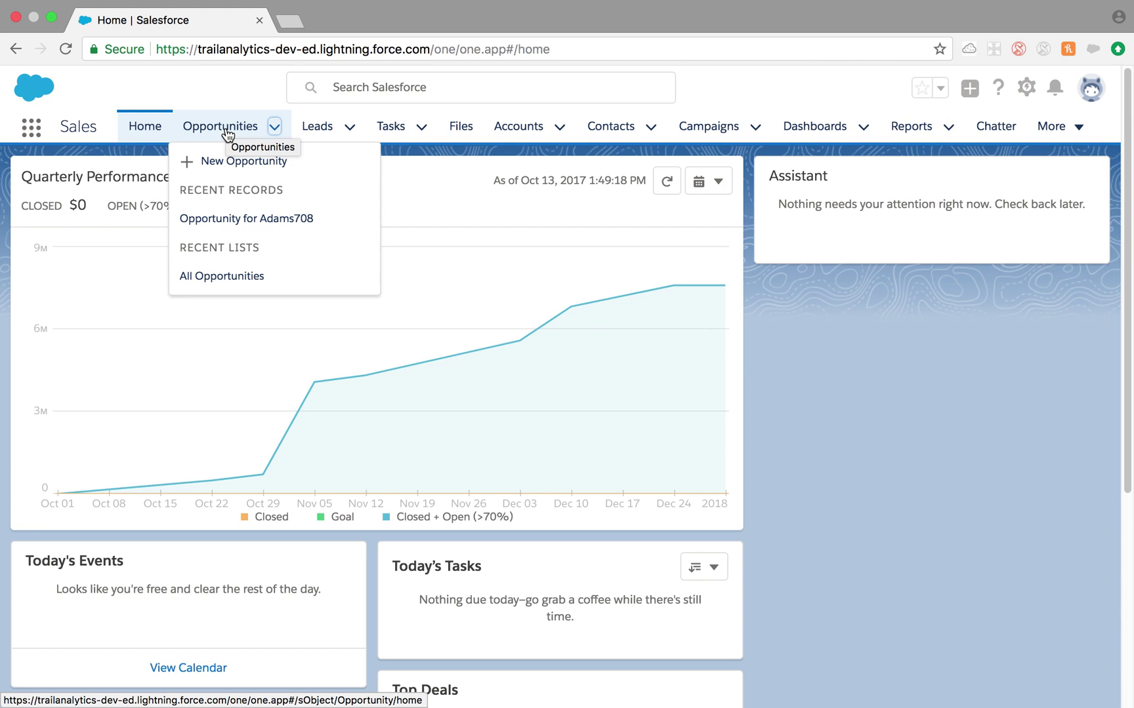
mouse_move(815, 7)
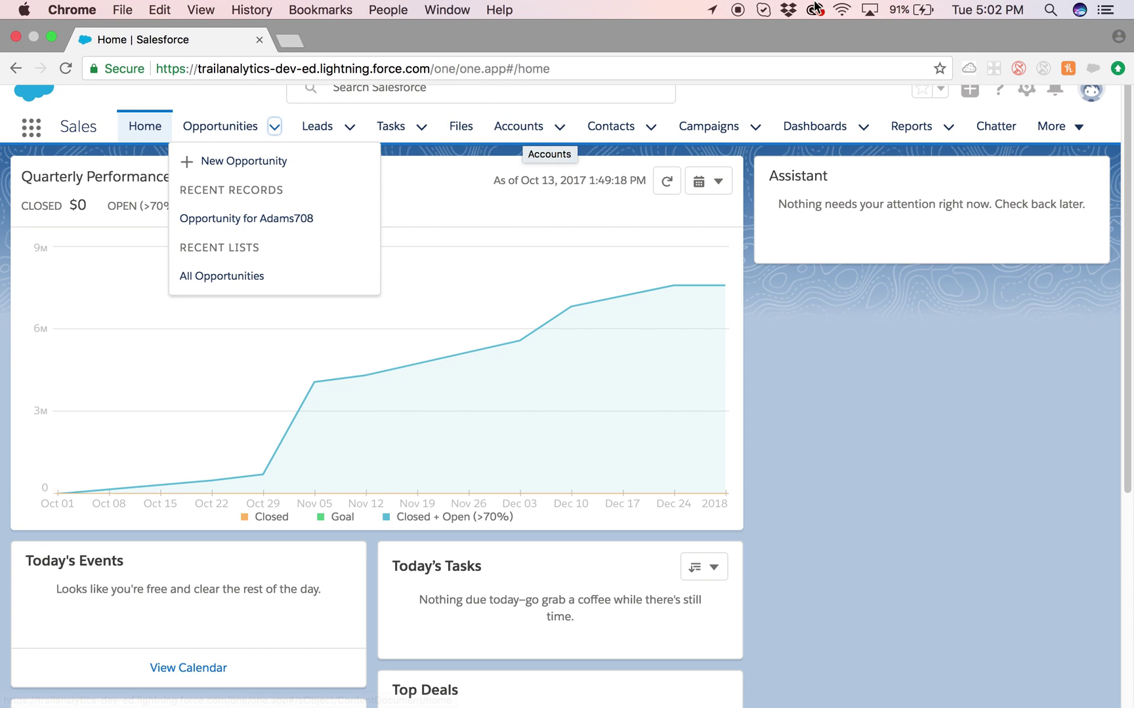